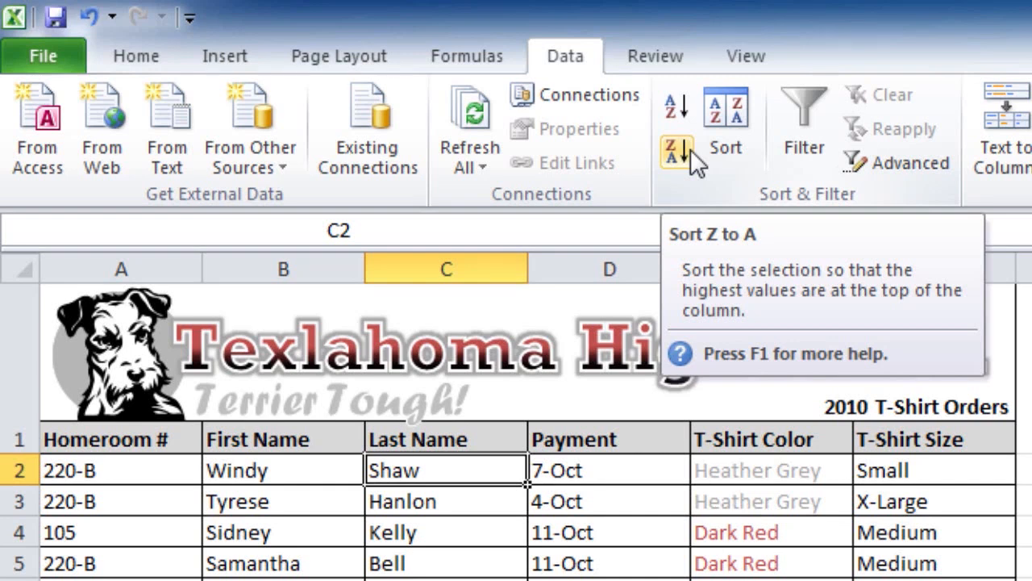
Step: Sort the T-shirt orders by Last Name from A to Z
{"action": "left_click", "coordinate": [684, 101]}
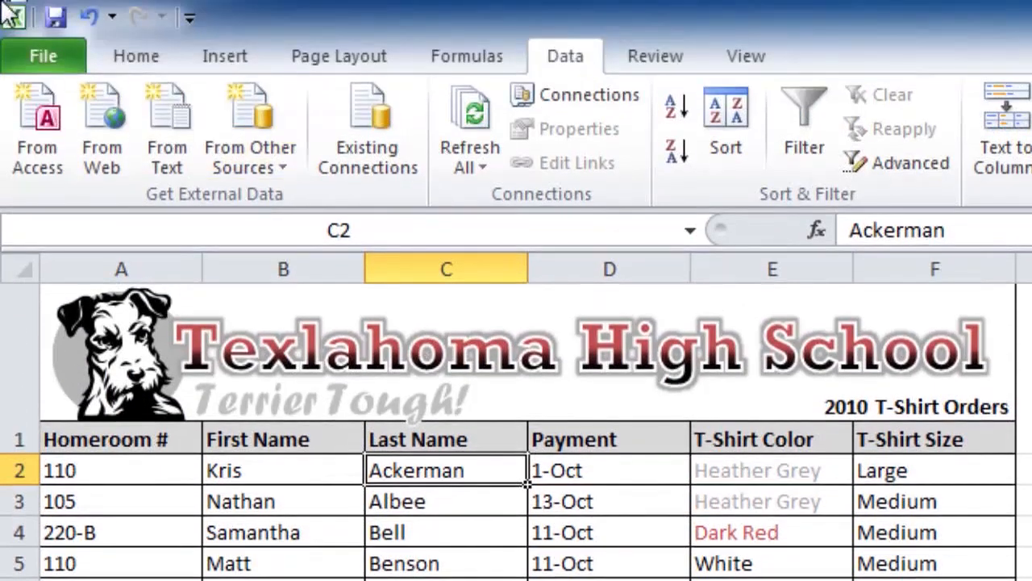
{"action": "left_click", "coordinate": [121, 55]}
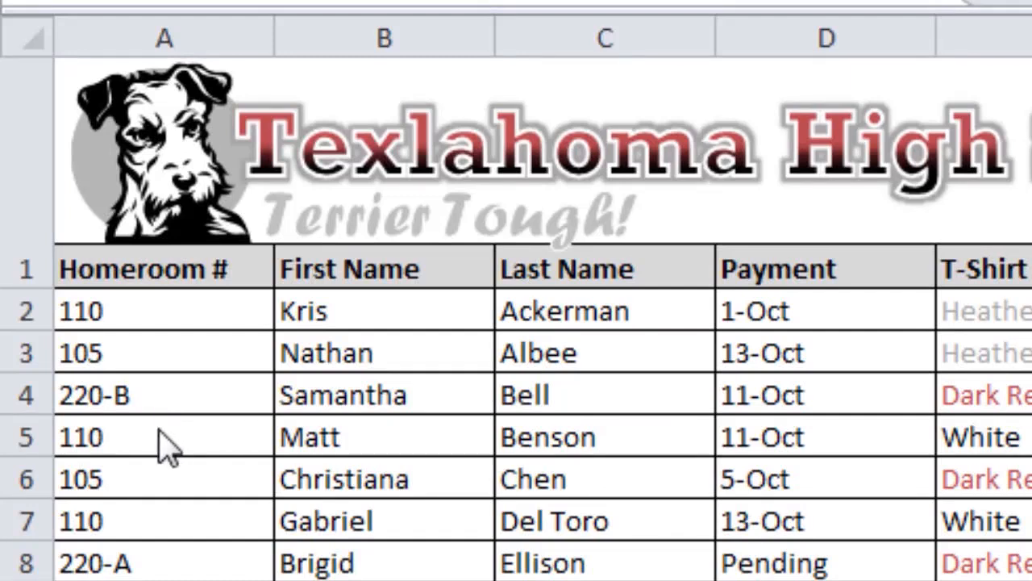
Step: Sort the T-shirt orders by the Homeroom # column from A to Z
{"action": "left_click", "coordinate": [143, 400]}
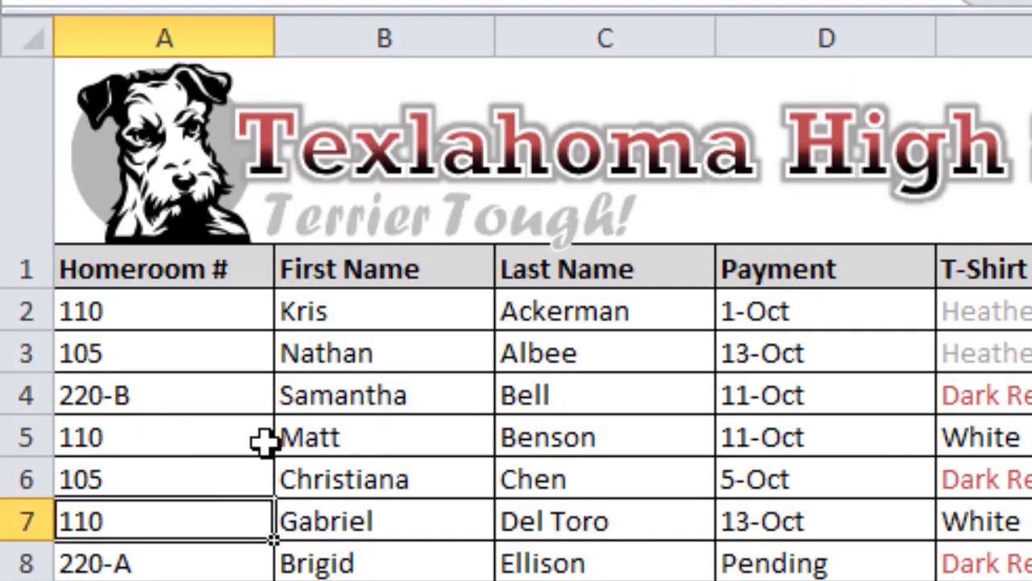
{"action": "left_click", "coordinate": [156, 394]}
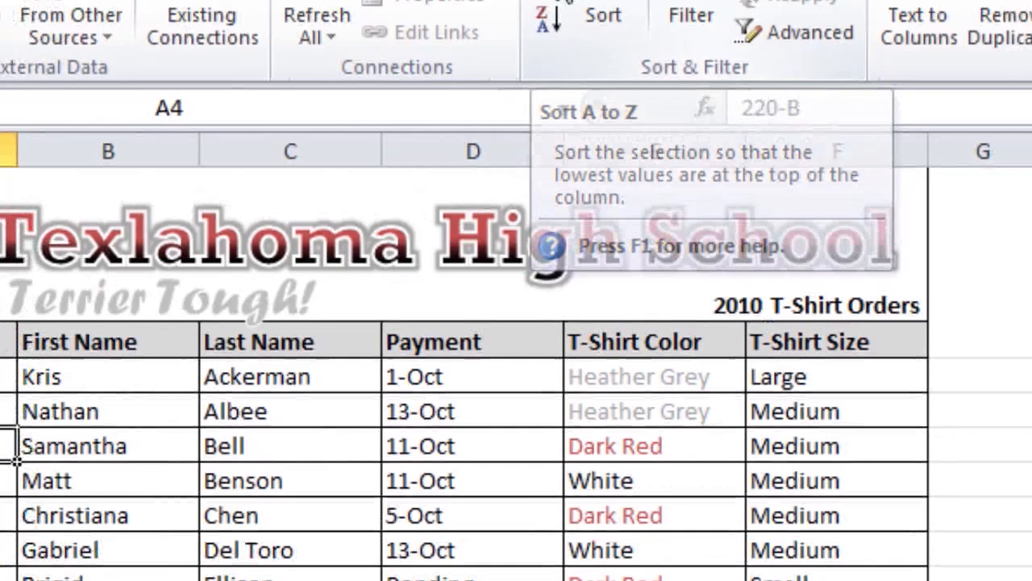
{"action": "left_click", "coordinate": [358, 150]}
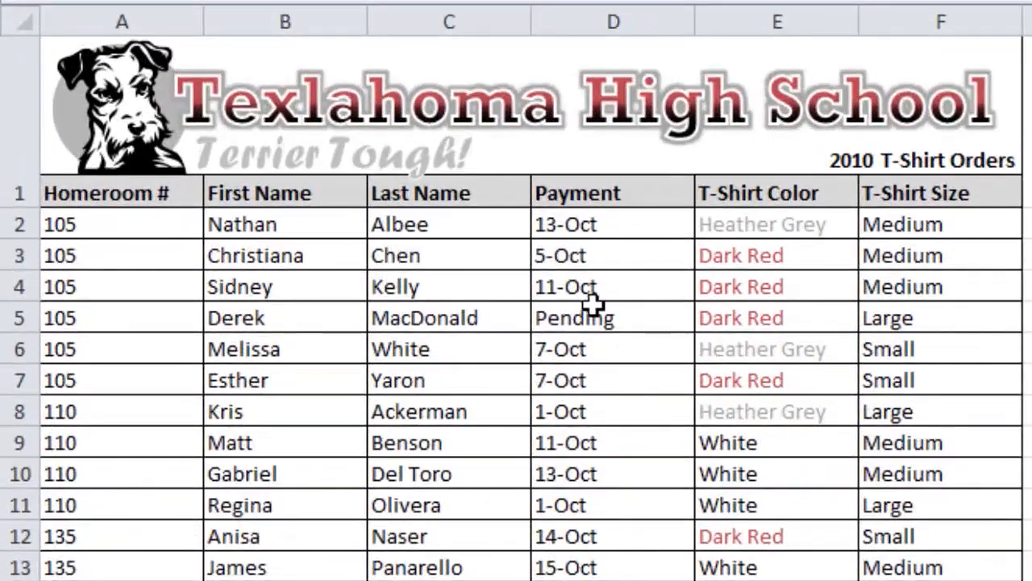
Step: Sort the T-shirt orders by Payment date from oldest to newest
{"action": "left_click", "coordinate": [603, 288]}
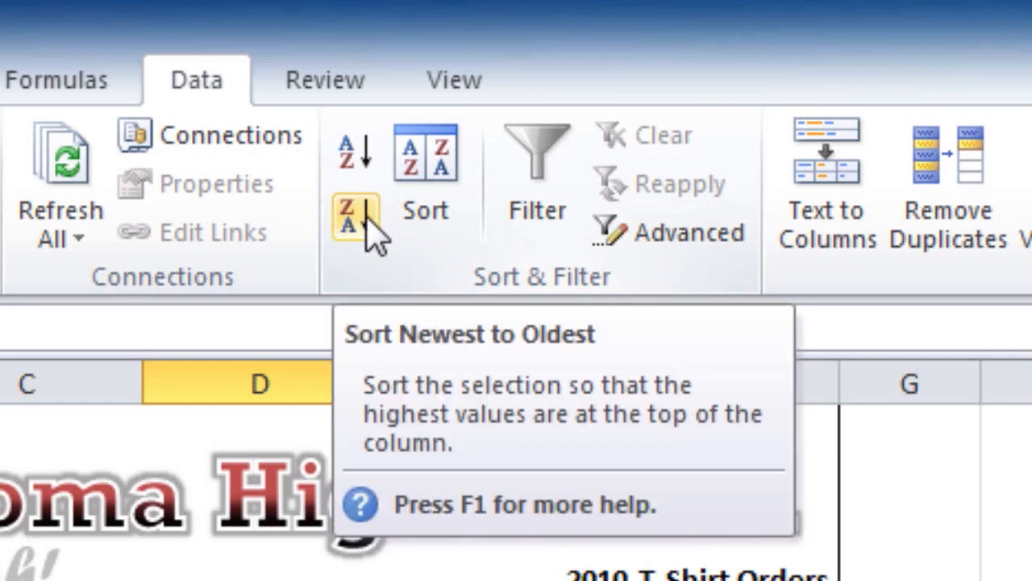
{"action": "left_click", "coordinate": [366, 216]}
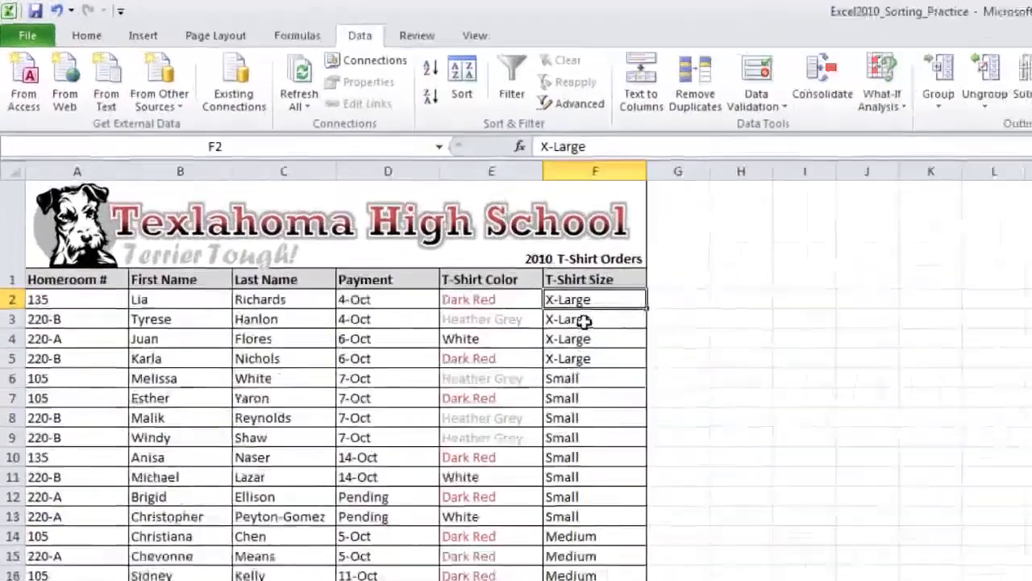
Step: Sort the T-shirt orders by T-Shirt Size values in the custom list order small, Medium, Large, X-Large
{"action": "left_click", "coordinate": [318, 176]}
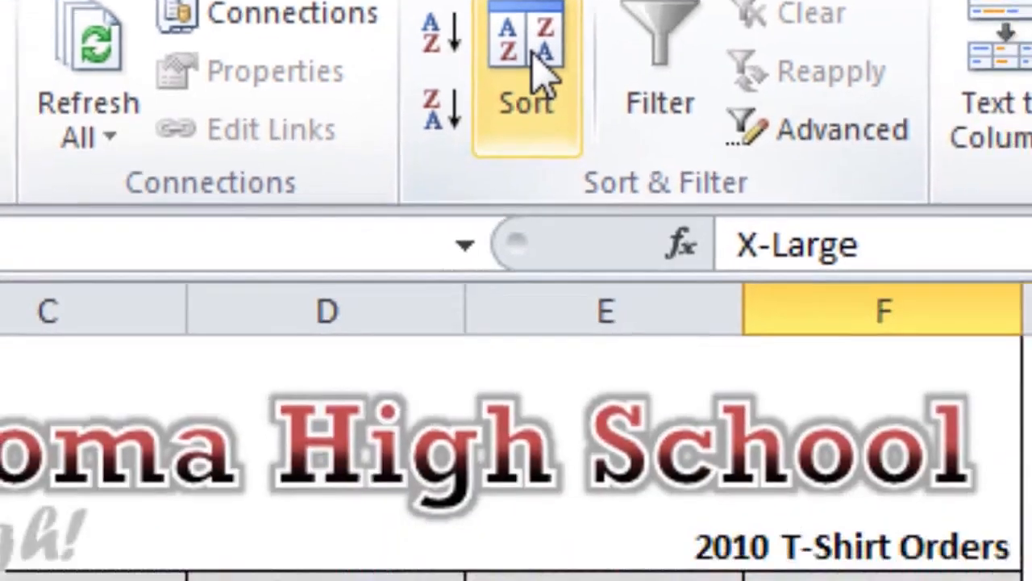
{"action": "left_click", "coordinate": [591, 234]}
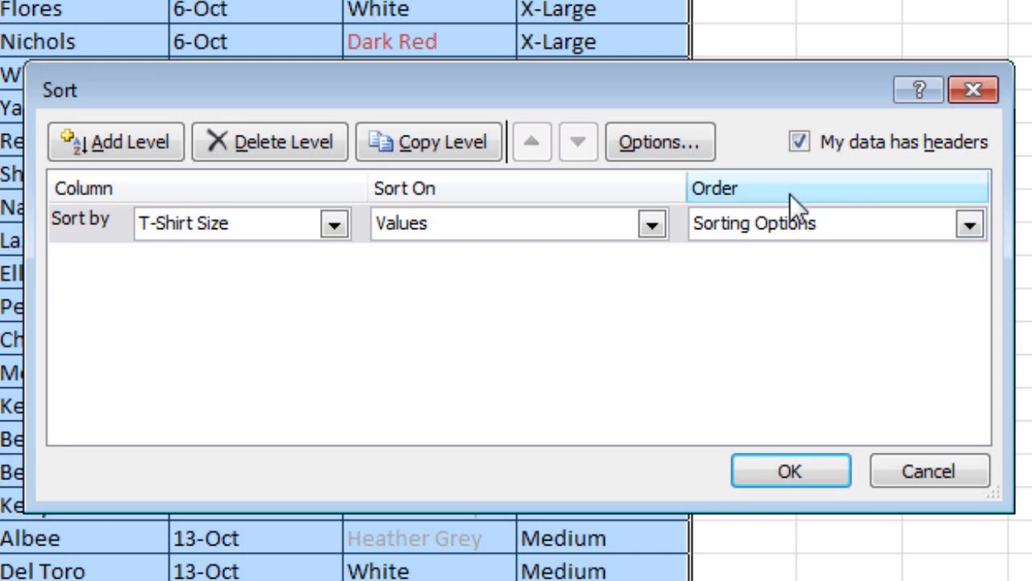
{"action": "left_click", "coordinate": [967, 225]}
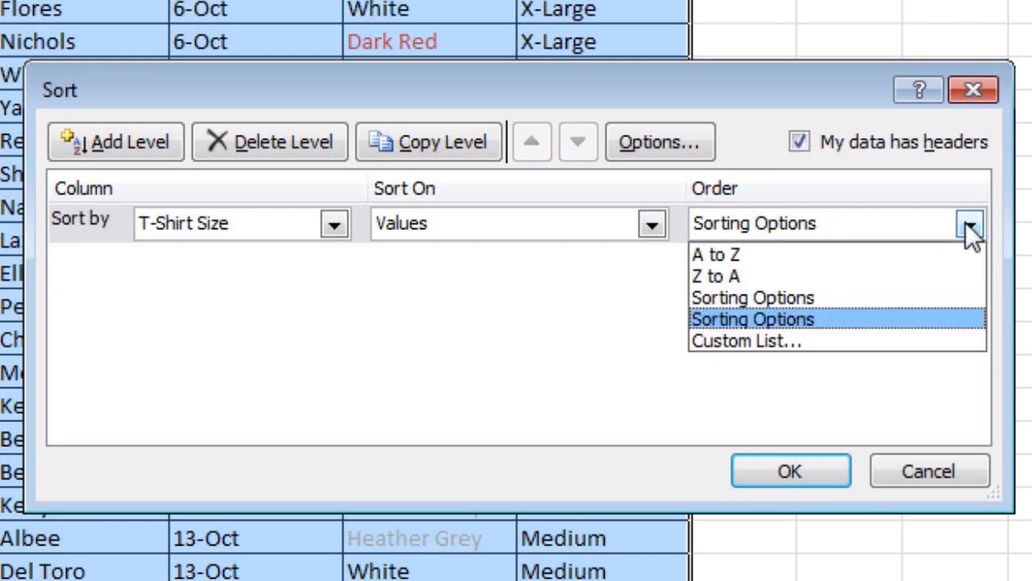
{"action": "left_click", "coordinate": [805, 332]}
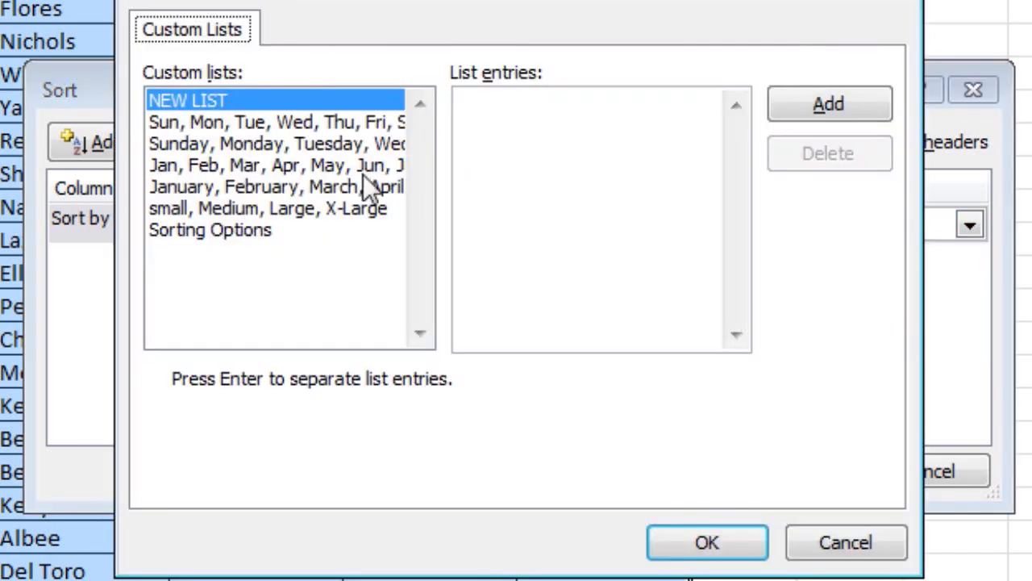
{"action": "left_click", "coordinate": [209, 97]}
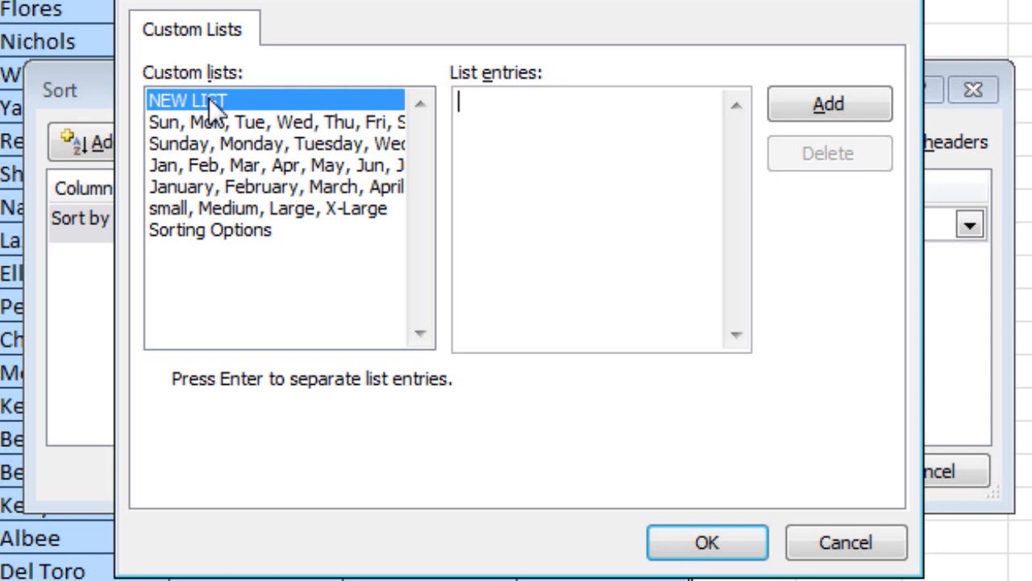
{"action": "left_click", "coordinate": [243, 208]}
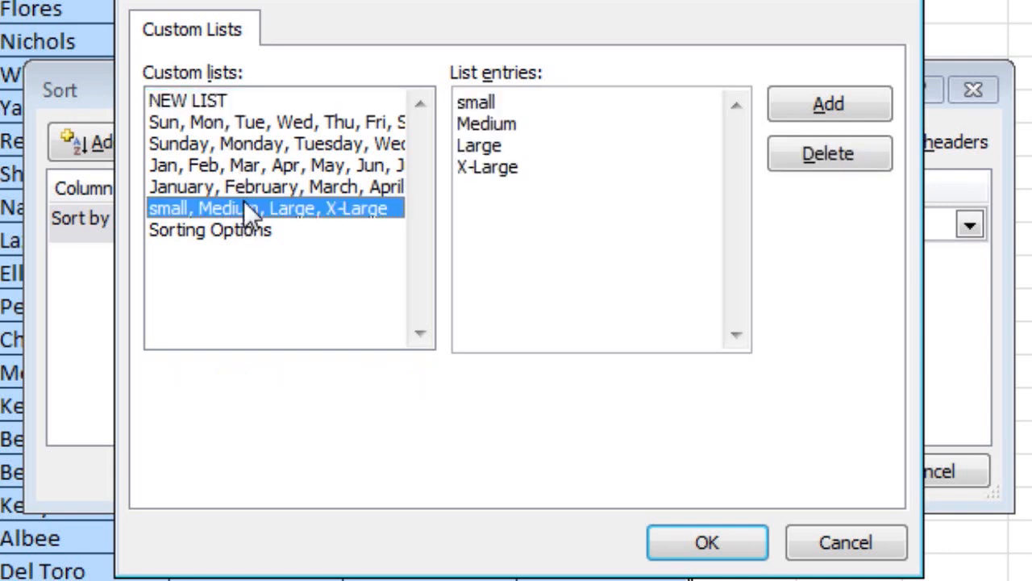
{"action": "left_click", "coordinate": [728, 541]}
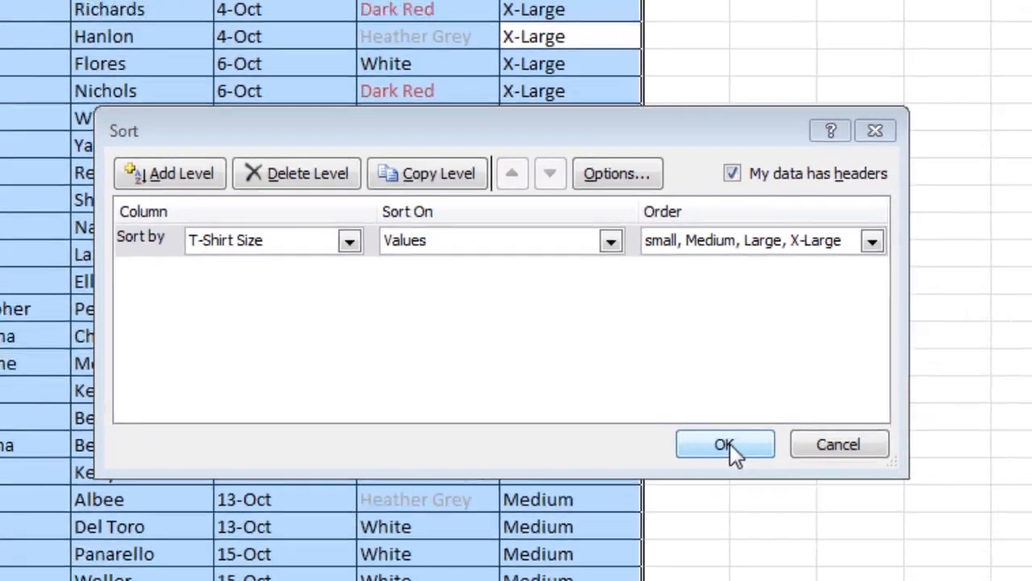
{"action": "left_click", "coordinate": [793, 472]}
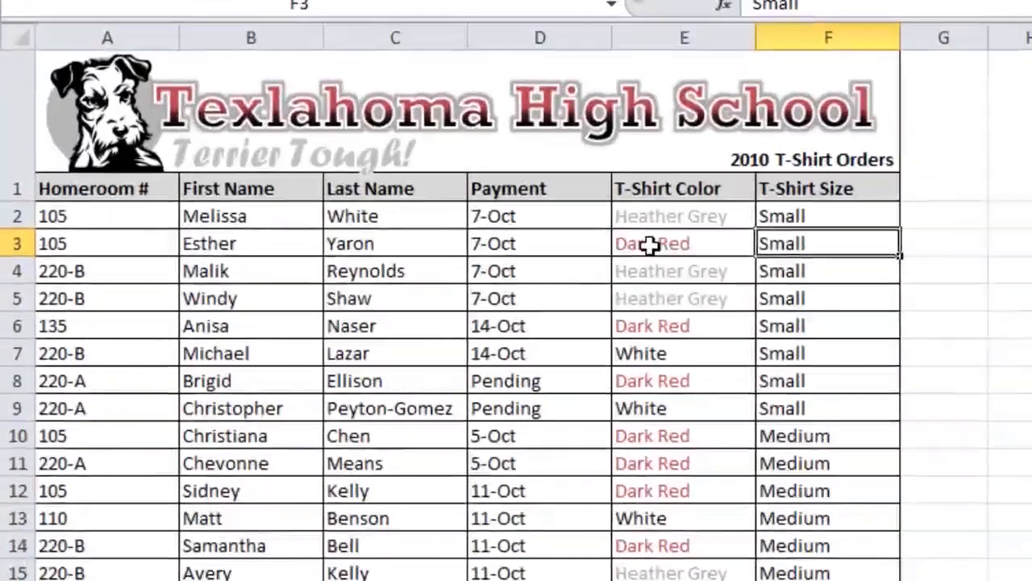
Step: Sort the orders by T-Shirt Size on Font Color, with the Automatic color placed On Bottom
{"action": "left_click", "coordinate": [652, 244]}
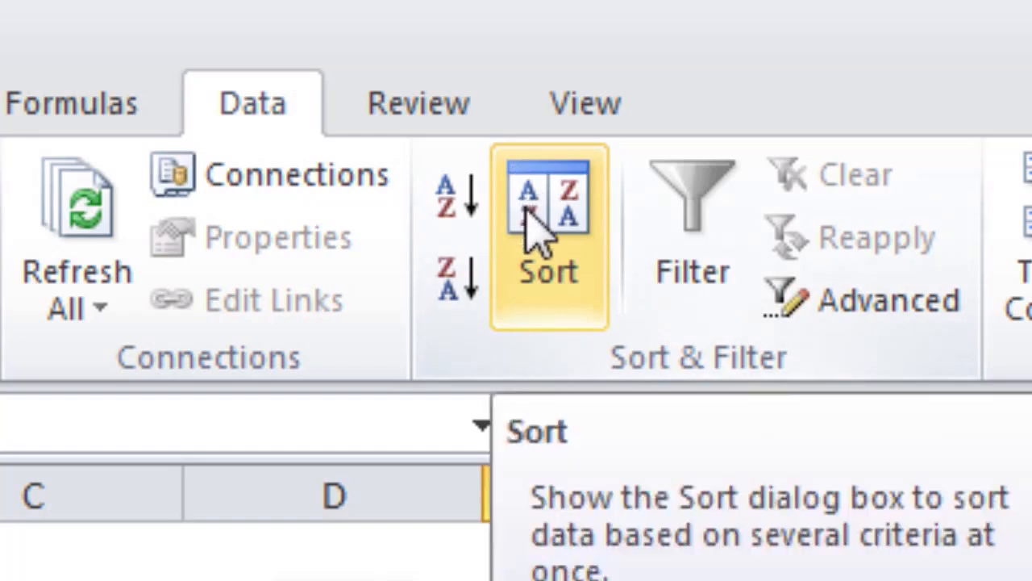
{"action": "left_click", "coordinate": [532, 230]}
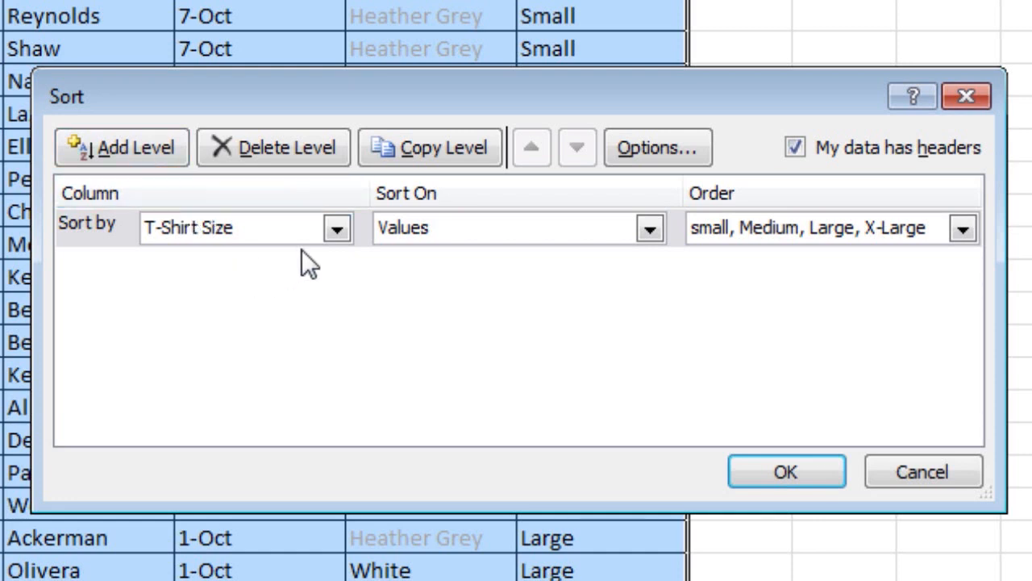
{"action": "left_click", "coordinate": [649, 230]}
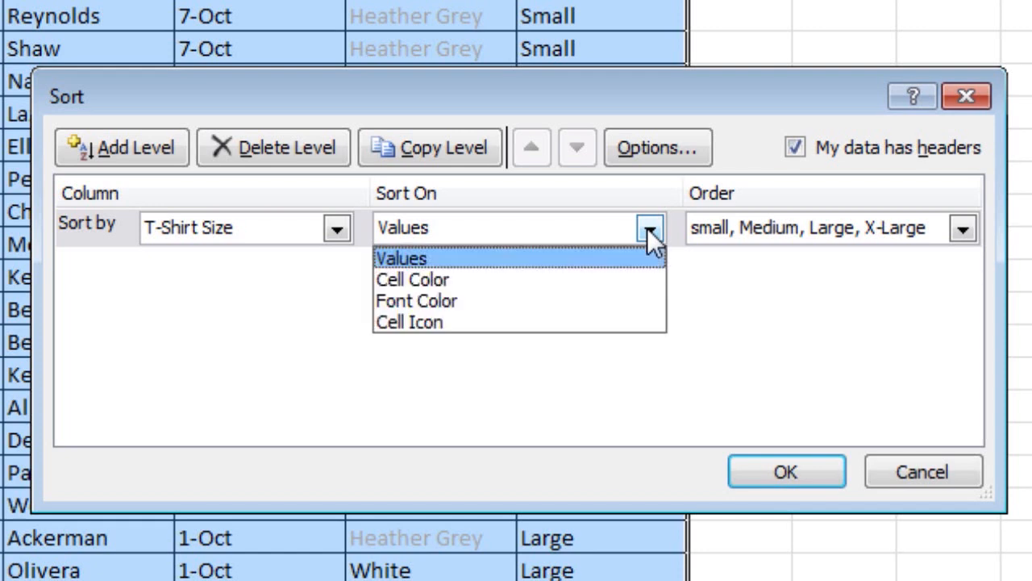
{"action": "left_click", "coordinate": [522, 316]}
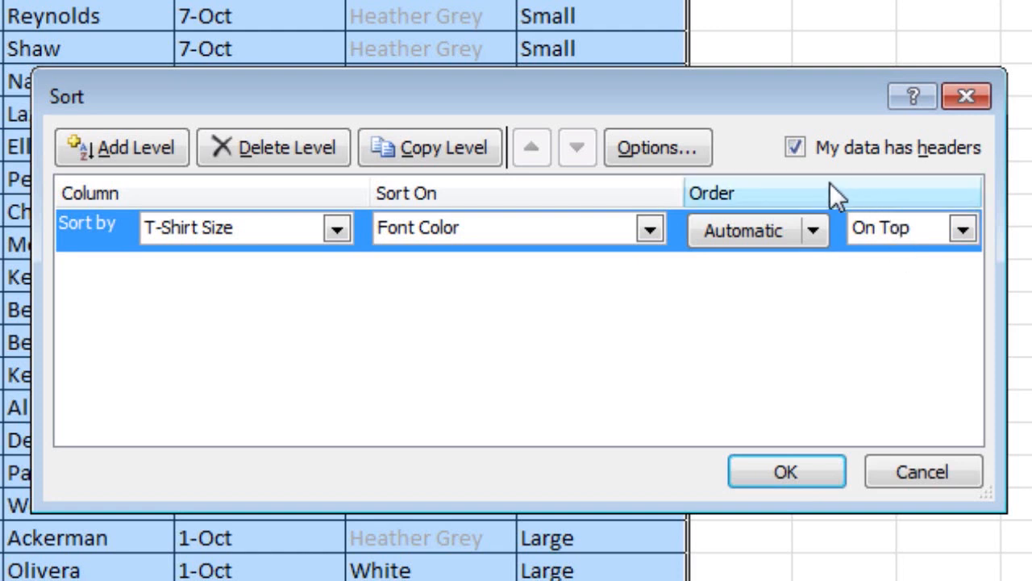
{"action": "left_click", "coordinate": [961, 231]}
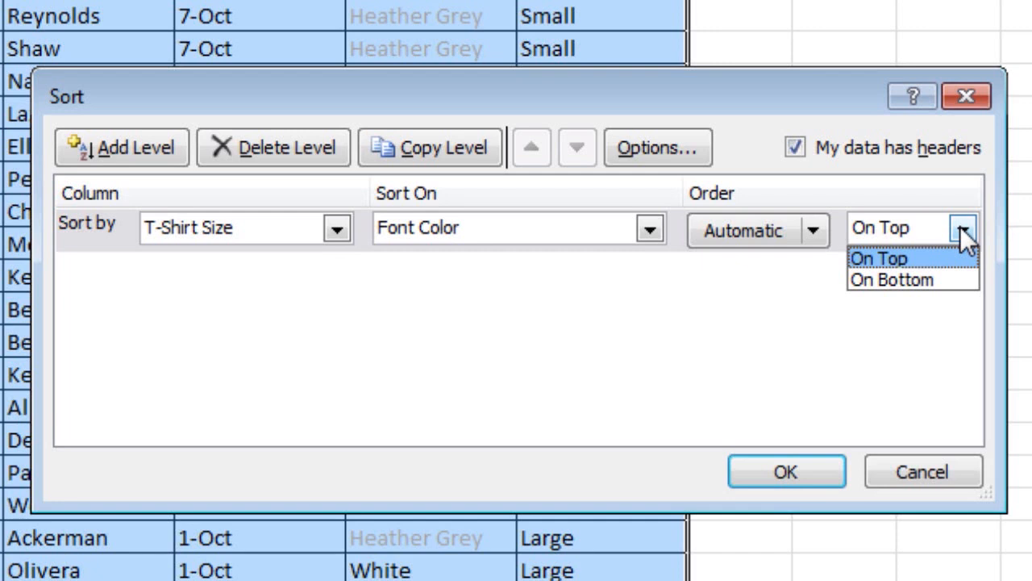
{"action": "left_click", "coordinate": [945, 291]}
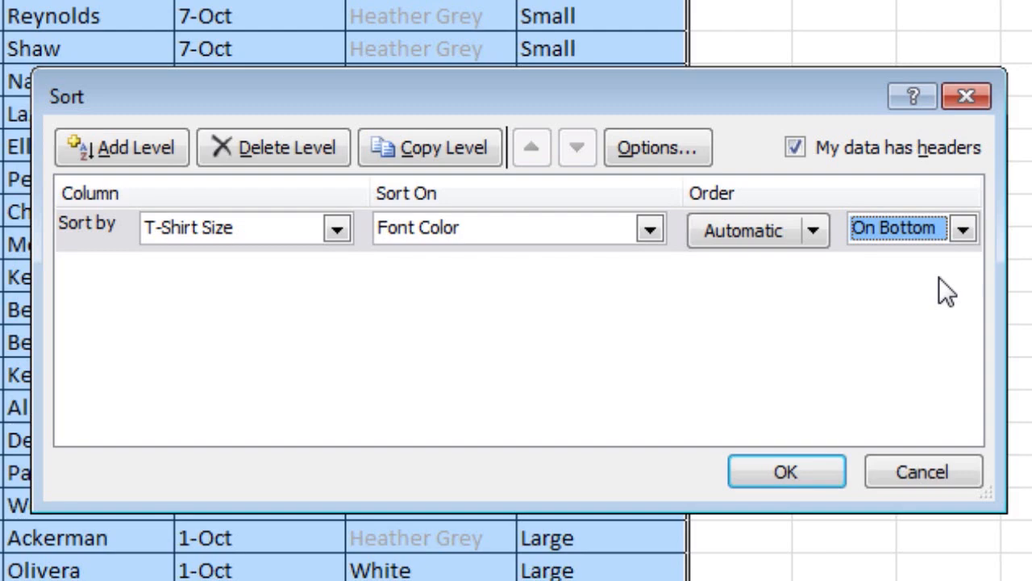
{"action": "left_click", "coordinate": [784, 483]}
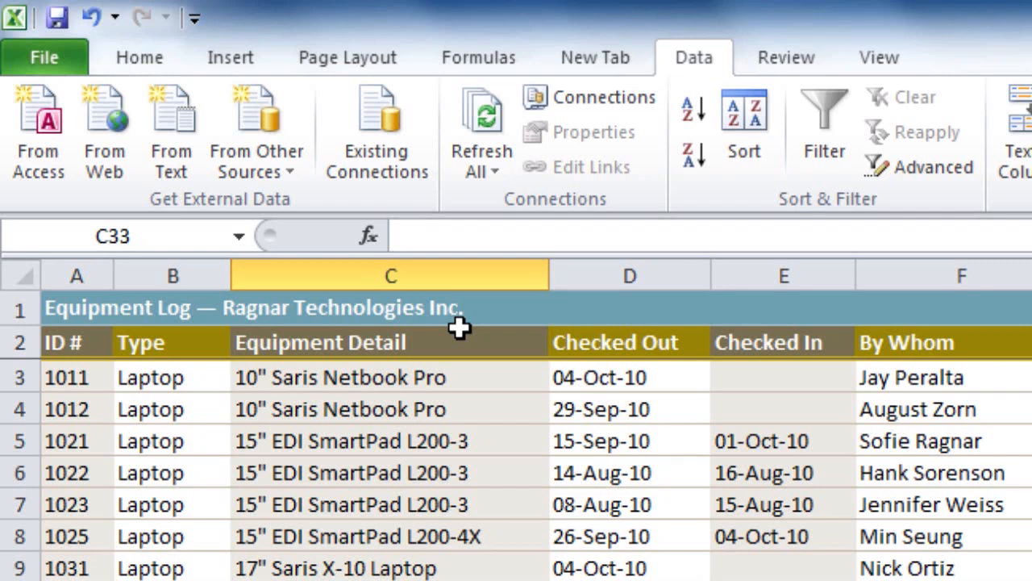
Step: Turn on filtering for the equipment log's header row and limit the Type column to Laptop and Projector
{"action": "left_click_drag", "start_coordinate": [70, 338], "coordinate": [1014, 345]}
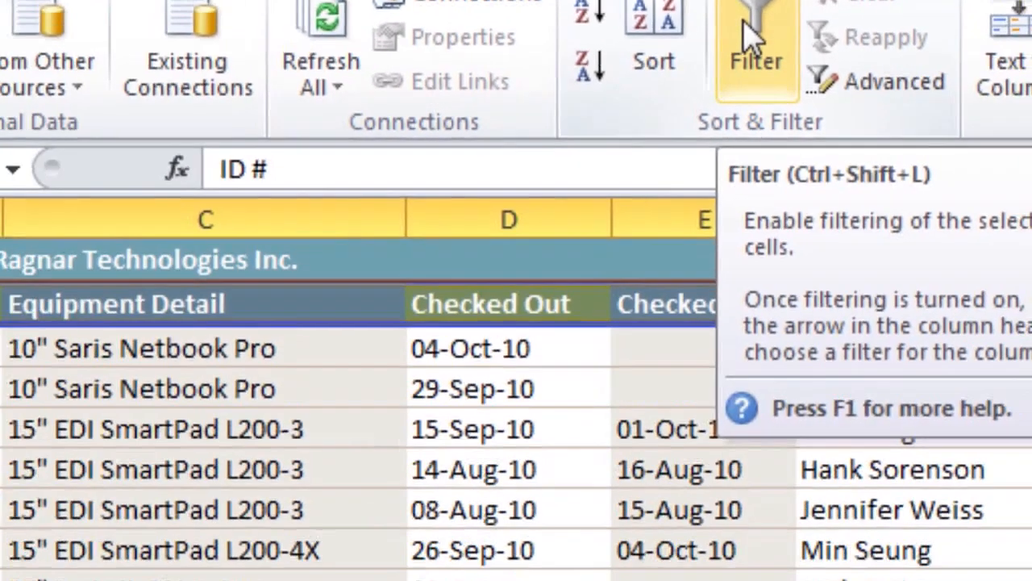
{"action": "left_click", "coordinate": [714, 242]}
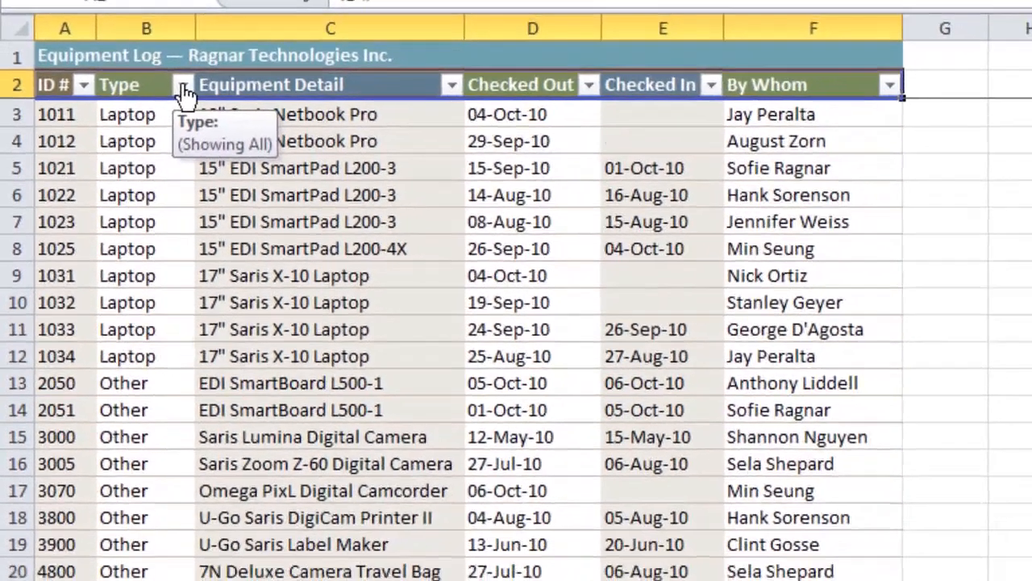
{"action": "left_click", "coordinate": [205, 118]}
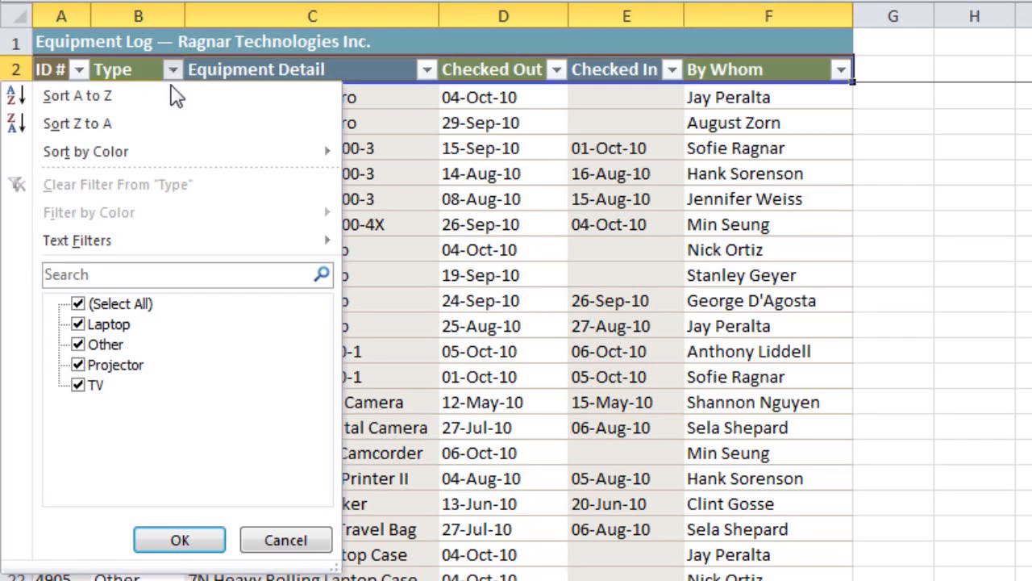
{"action": "left_click", "coordinate": [78, 344]}
{"action": "left_click", "coordinate": [80, 385]}
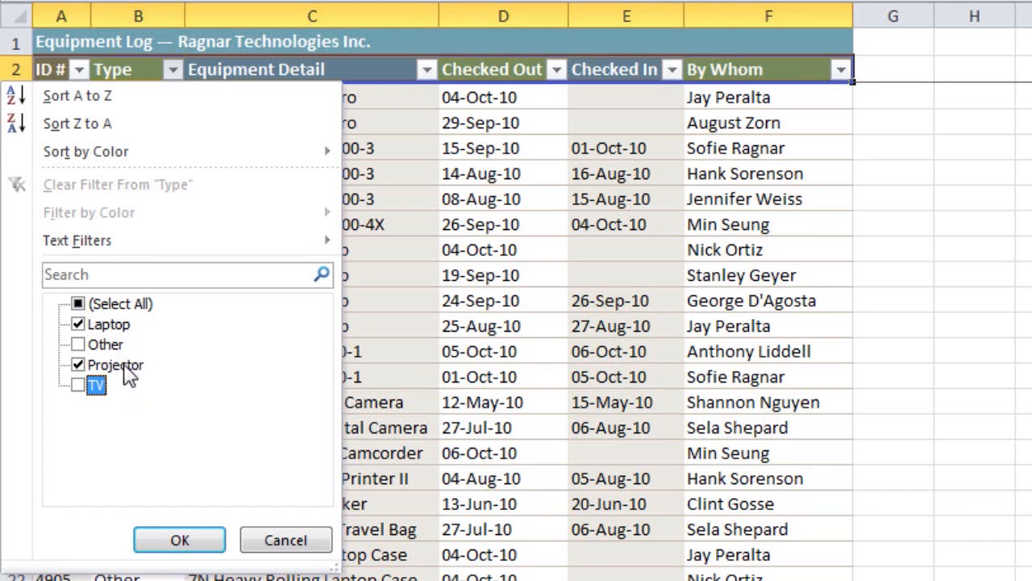
{"action": "left_click", "coordinate": [180, 540]}
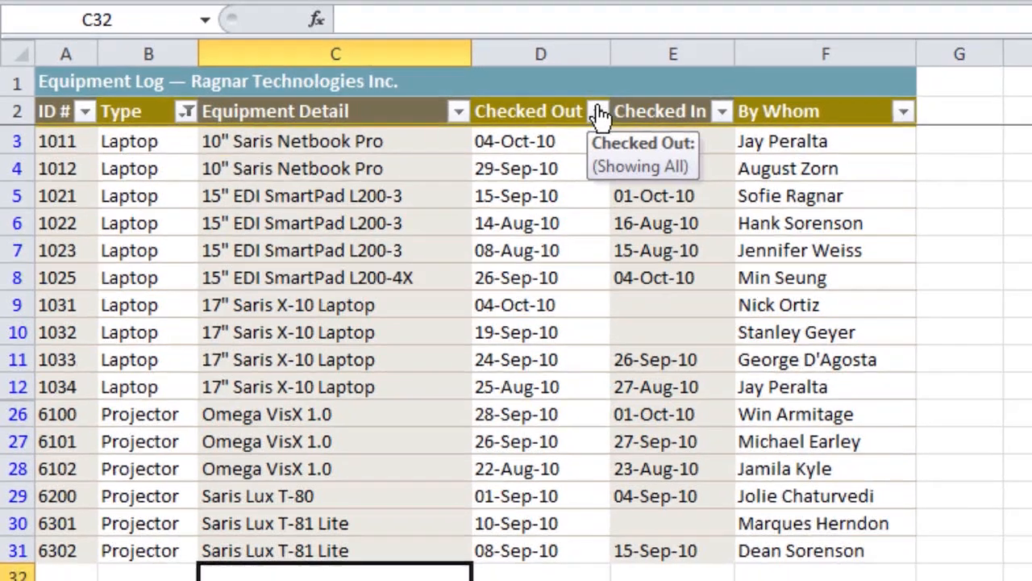
Step: Filter the Checked Out column to August 2010 by excluding September and October
{"action": "left_click", "coordinate": [615, 114]}
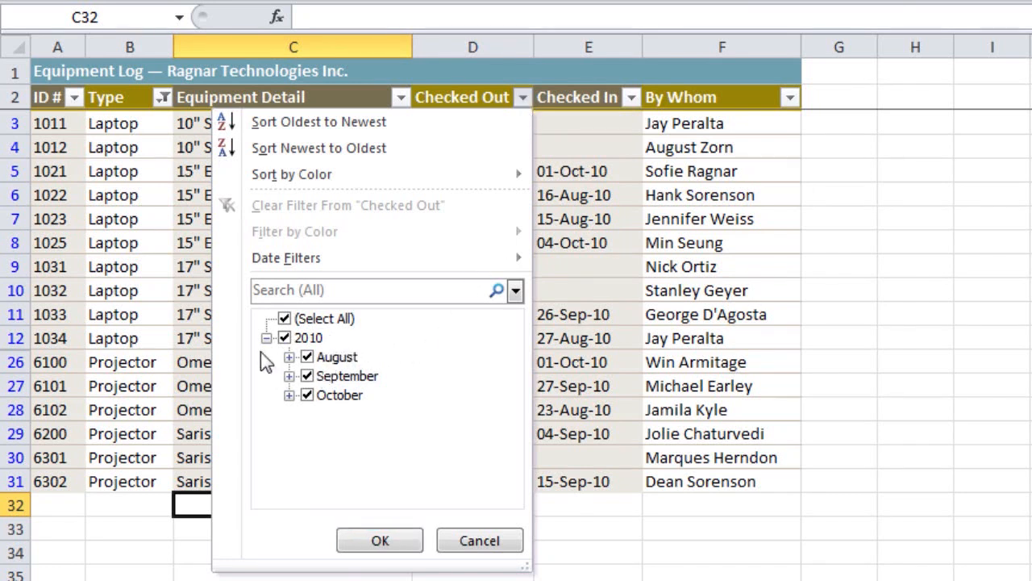
{"action": "left_click", "coordinate": [306, 395]}
{"action": "left_click", "coordinate": [307, 376]}
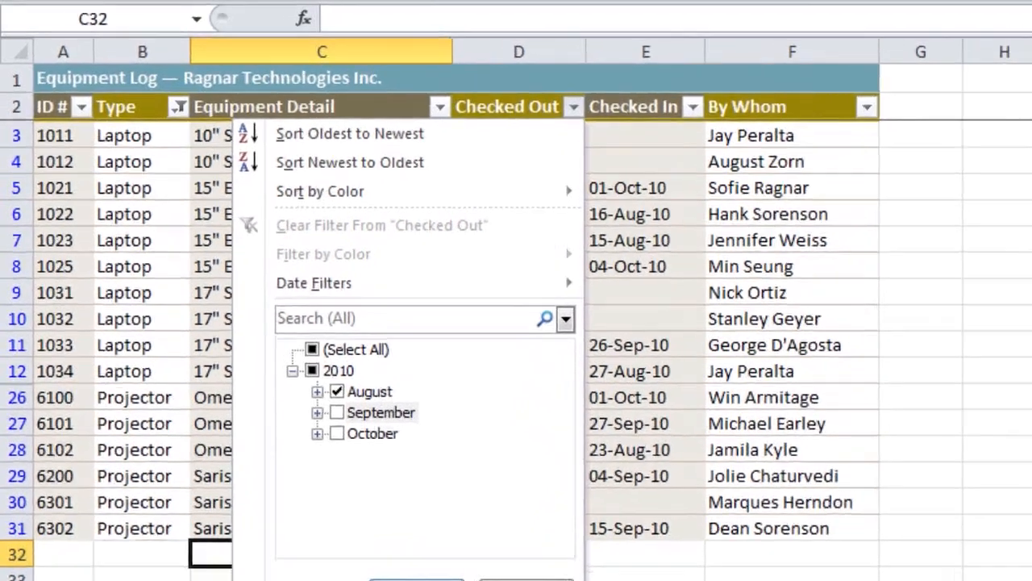
{"action": "left_click", "coordinate": [417, 578]}
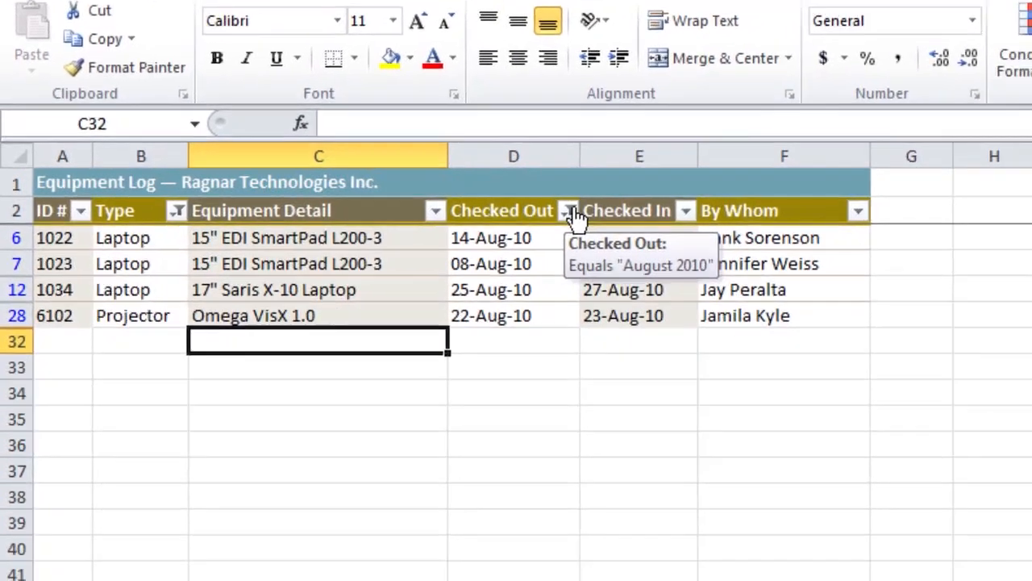
Step: Clear the filter from the Checked Out column
{"action": "left_click", "coordinate": [620, 304]}
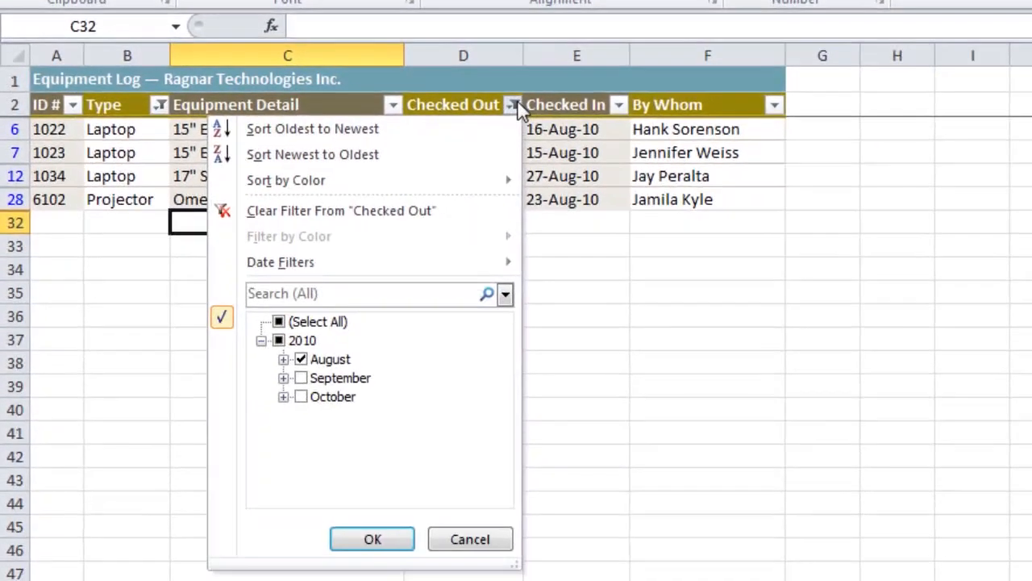
{"action": "left_click", "coordinate": [423, 211]}
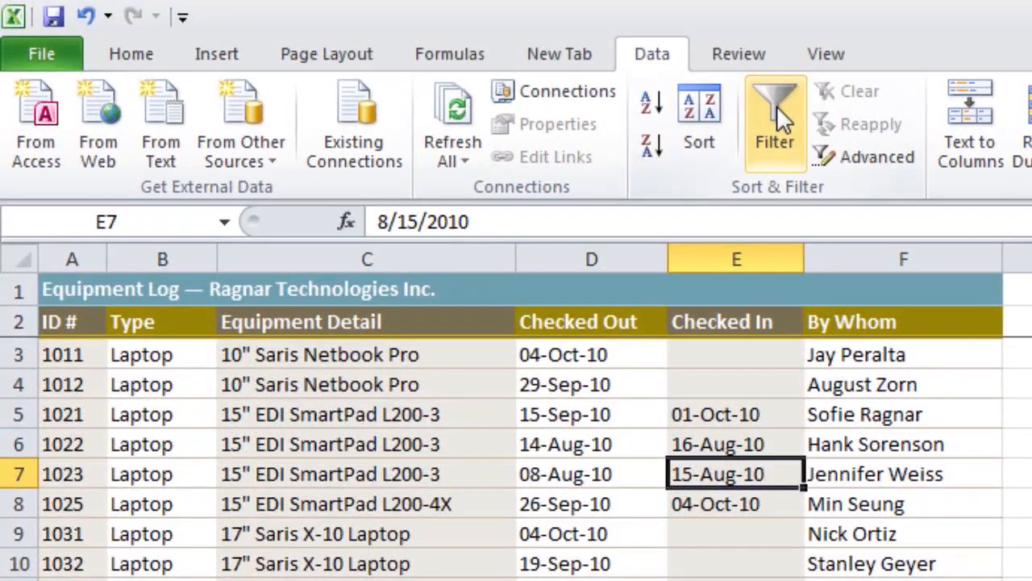
Step: Turn on filtering for the equipment log and filter the Equipment Detail column to the search results for "saris"
{"action": "left_click", "coordinate": [776, 106]}
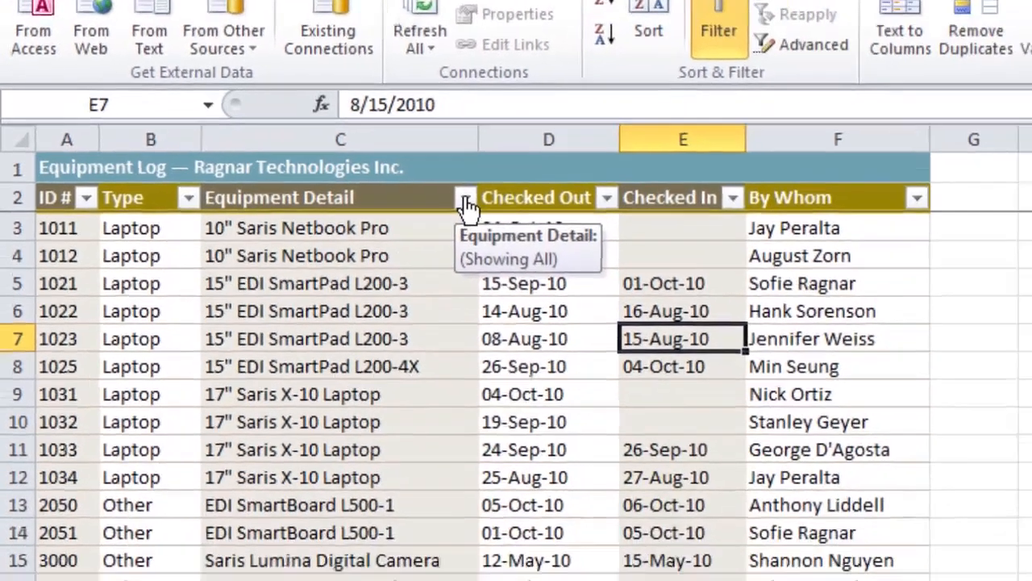
{"action": "left_click", "coordinate": [501, 322]}
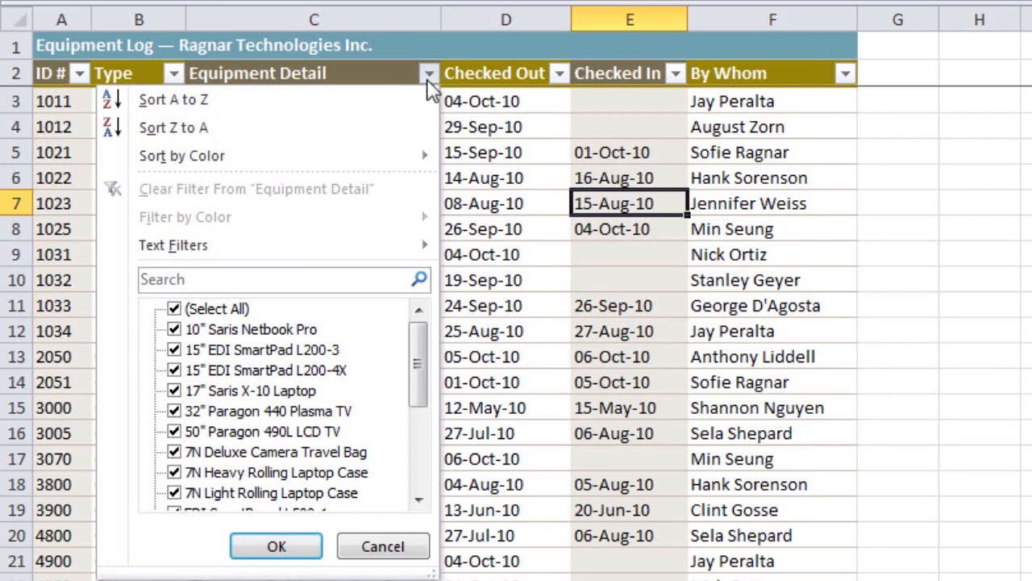
{"action": "left_click", "coordinate": [322, 280]}
{"action": "type", "text": "s"}
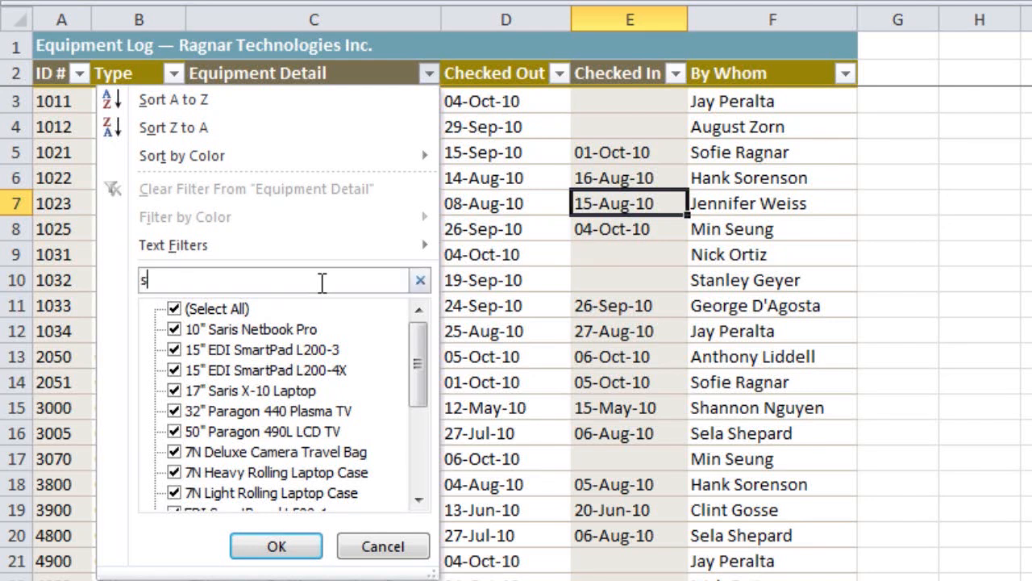
{"action": "type", "text": "aris"}
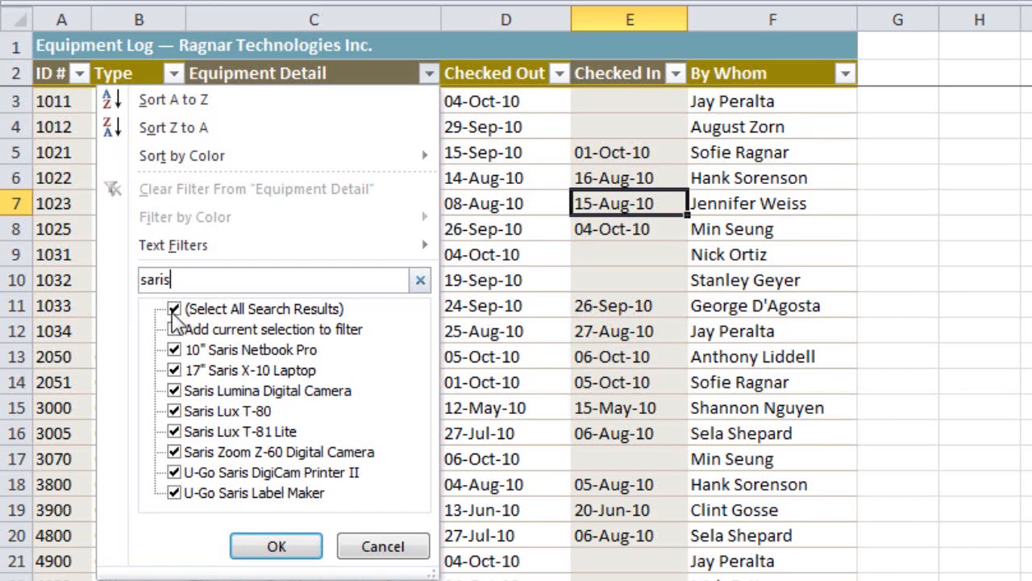
{"action": "left_click", "coordinate": [274, 549]}
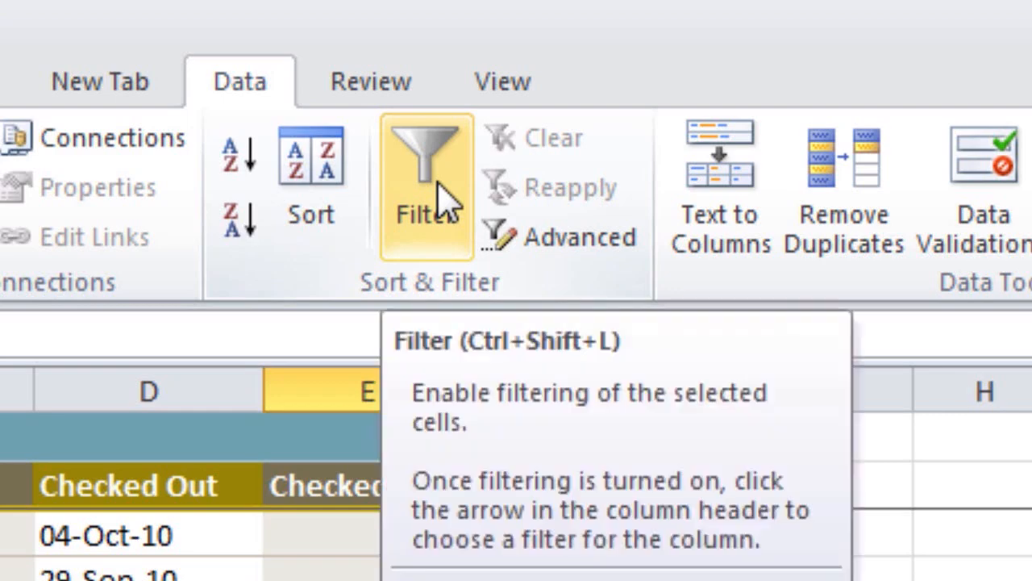
Step: Turn on filtering and apply a Does Not Contain text filter with "Cam" to the Equipment Detail column
{"action": "left_click", "coordinate": [441, 185]}
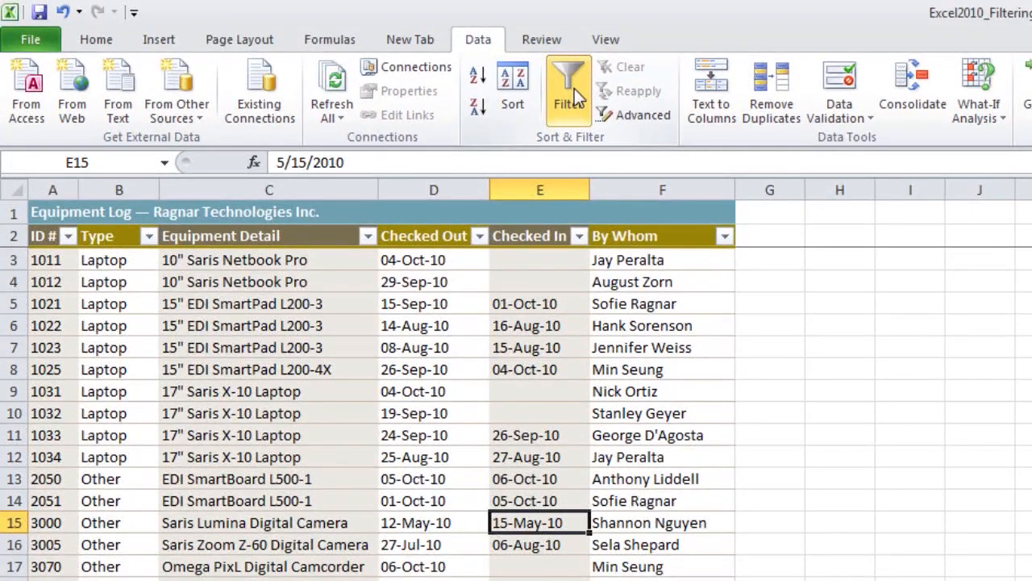
{"action": "left_click", "coordinate": [319, 236]}
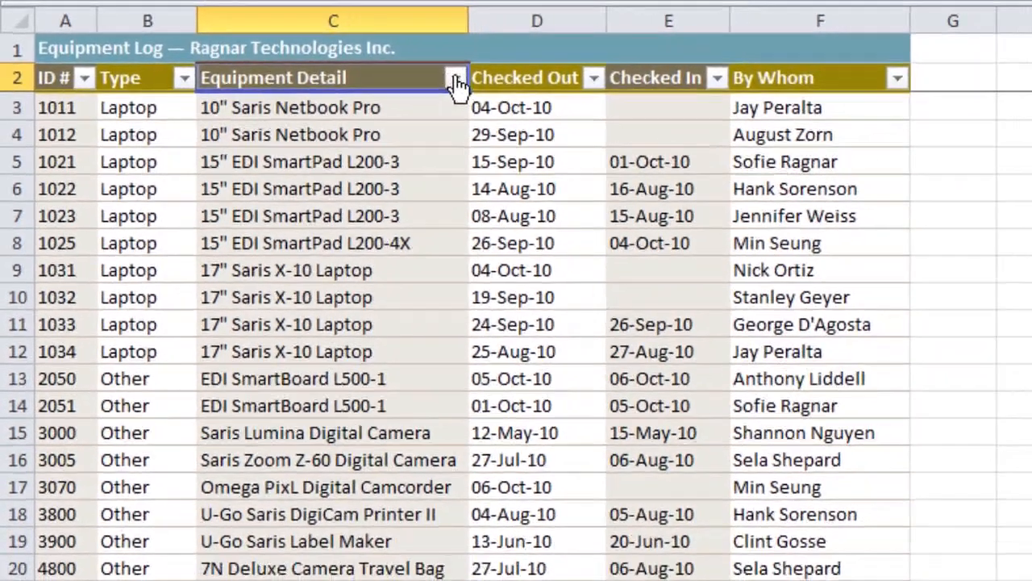
{"action": "left_click", "coordinate": [525, 90]}
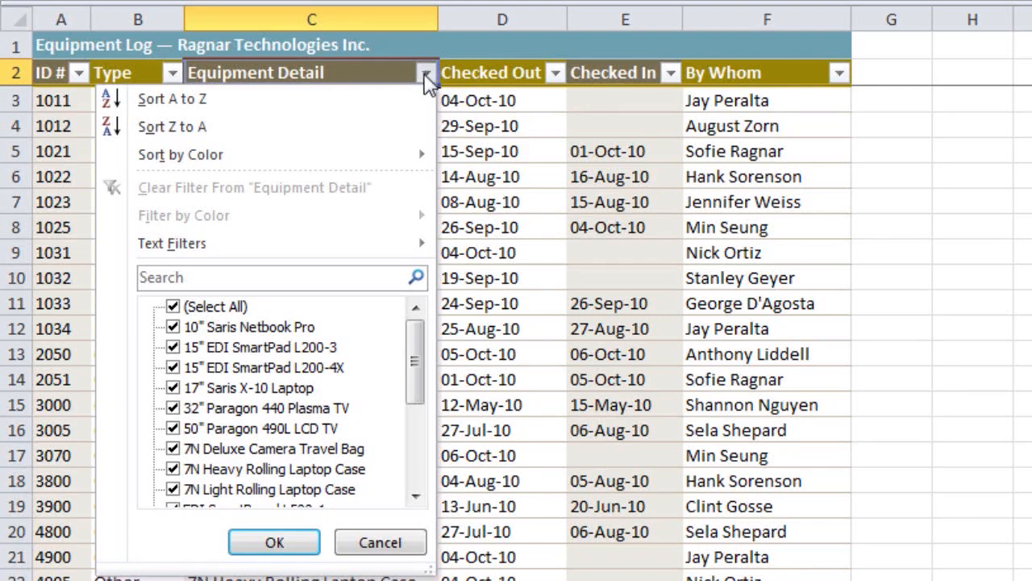
{"action": "mouse_move", "coordinate": [336, 255]}
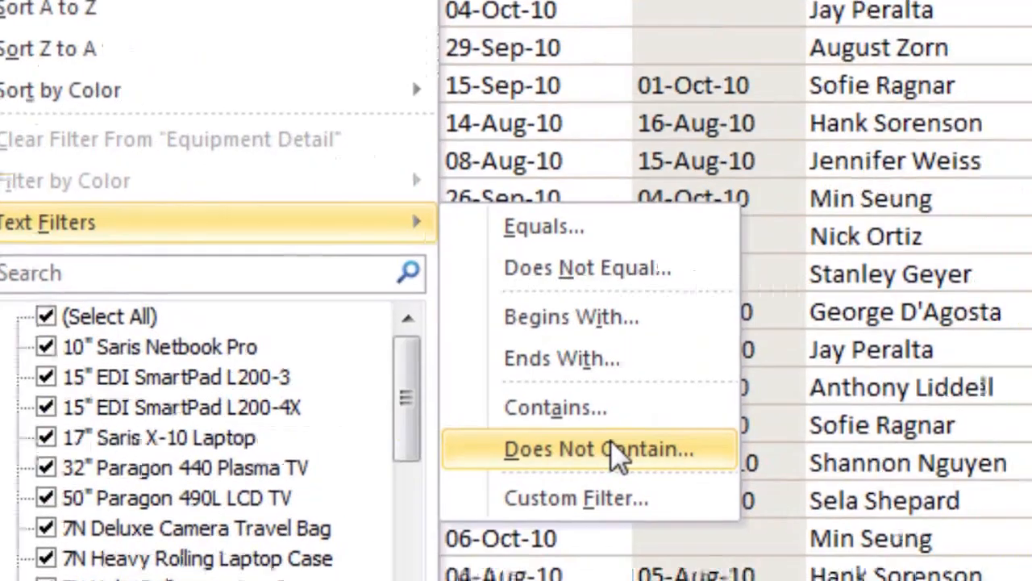
{"action": "left_click", "coordinate": [831, 508]}
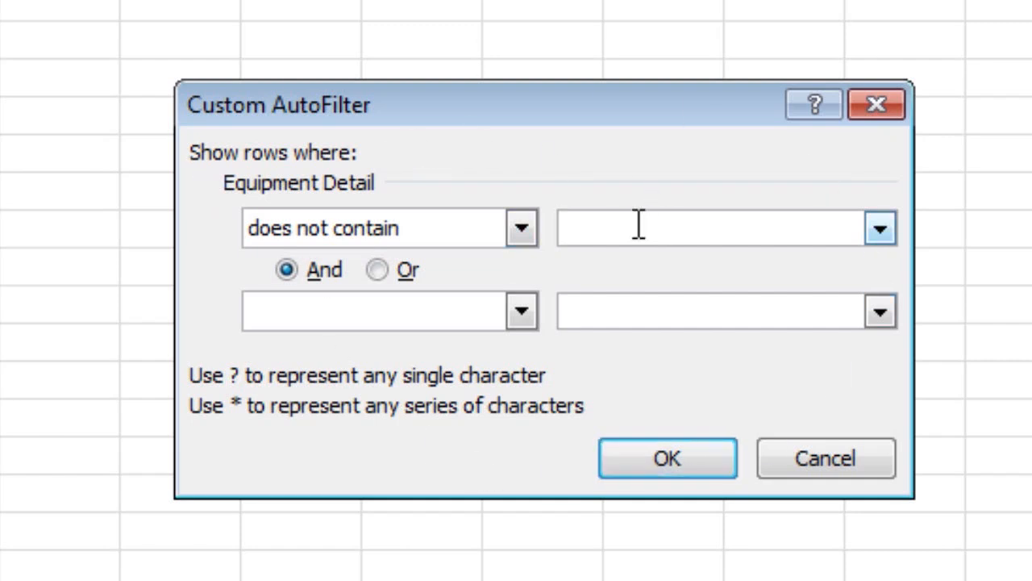
{"action": "type", "text": "Cam"}
{"action": "left_click", "coordinate": [684, 466]}
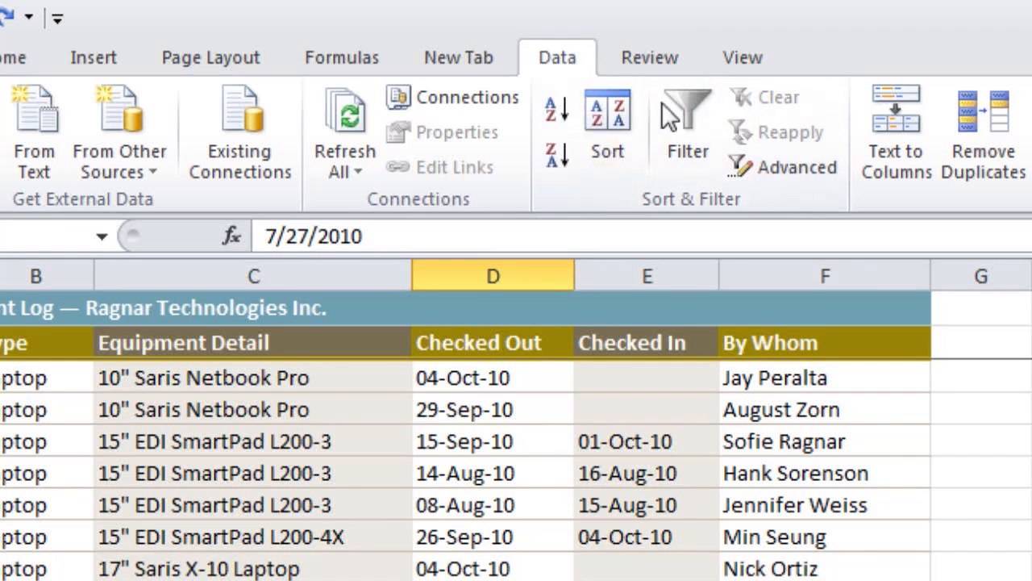
Step: Turn on filtering and apply a preset date filter to the Checked Out column
{"action": "left_click", "coordinate": [679, 106]}
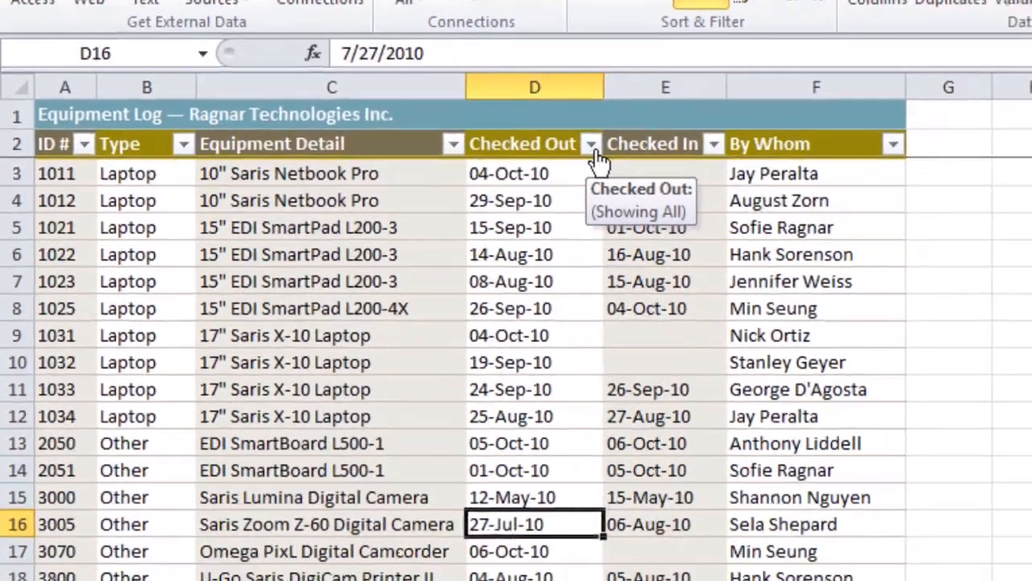
{"action": "left_click", "coordinate": [692, 340]}
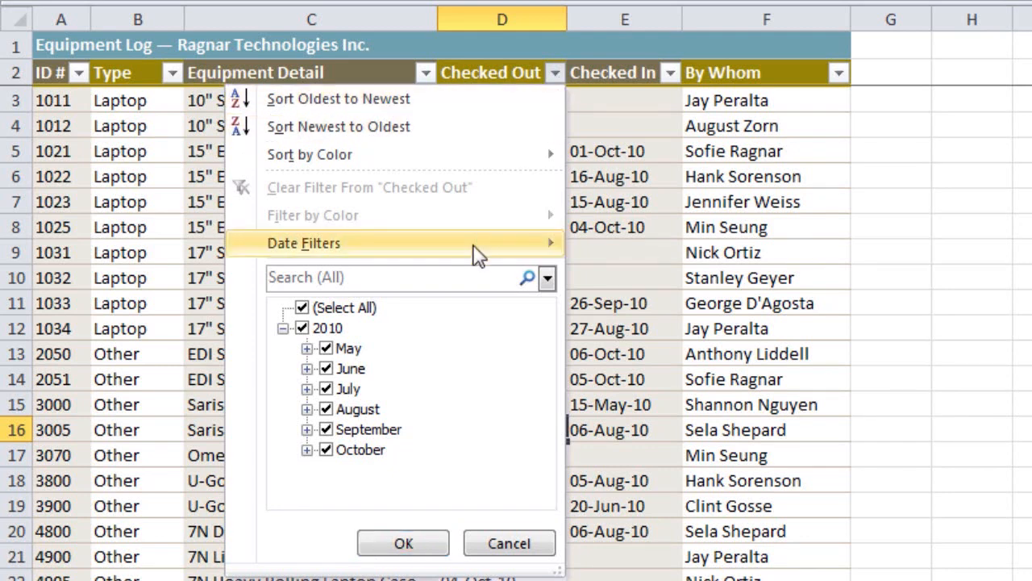
{"action": "mouse_move", "coordinate": [475, 245]}
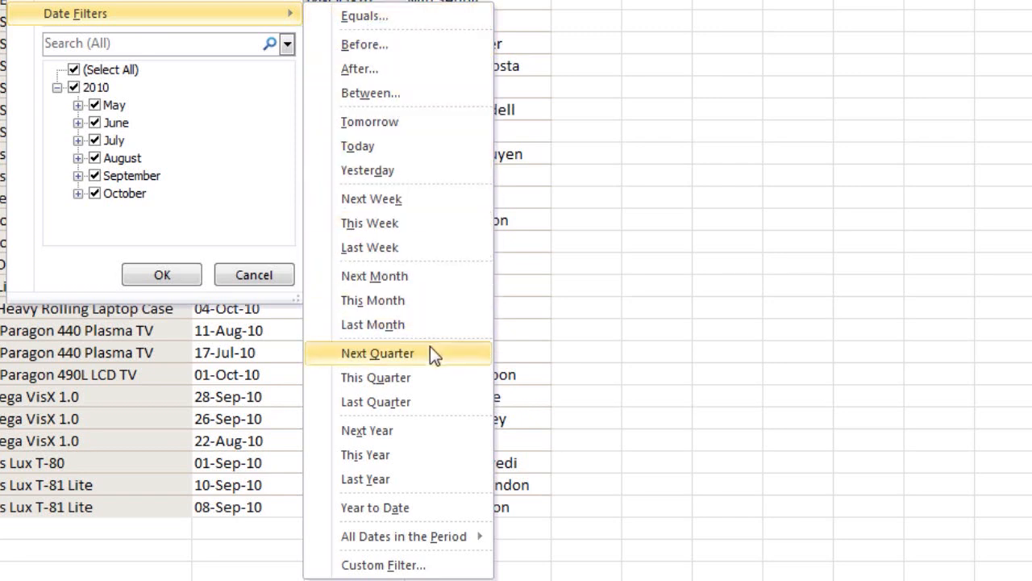
{"action": "left_click", "coordinate": [424, 230]}
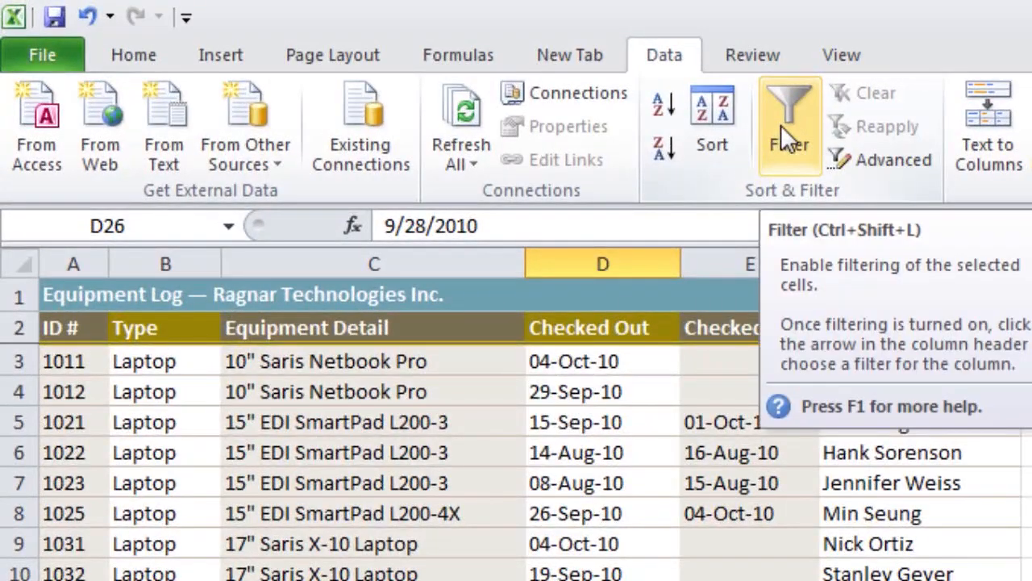
Step: Turn on filtering and apply a Between number filter to the ID # column for values from 3000 to 4000
{"action": "left_click", "coordinate": [781, 127]}
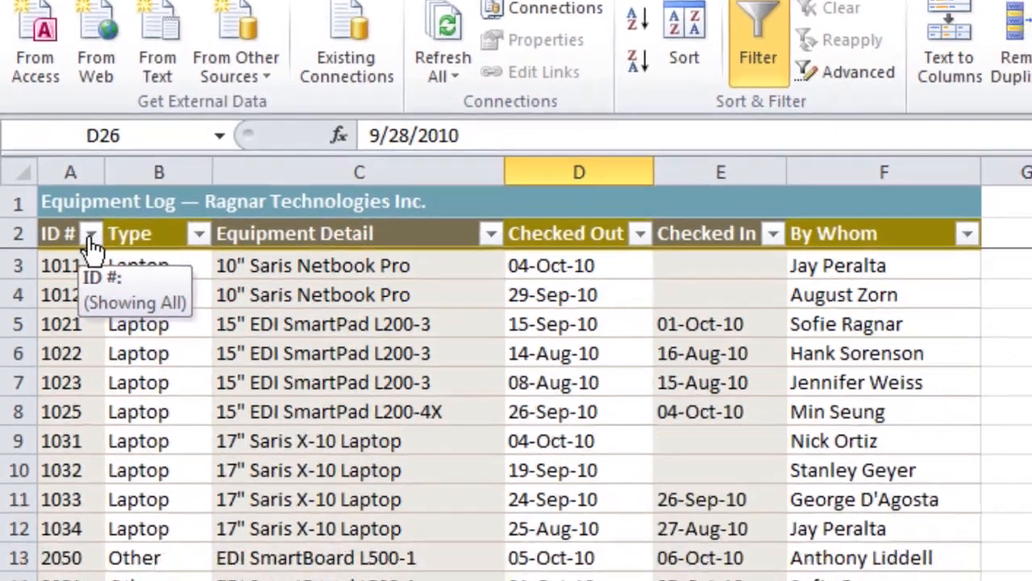
{"action": "left_click", "coordinate": [95, 329]}
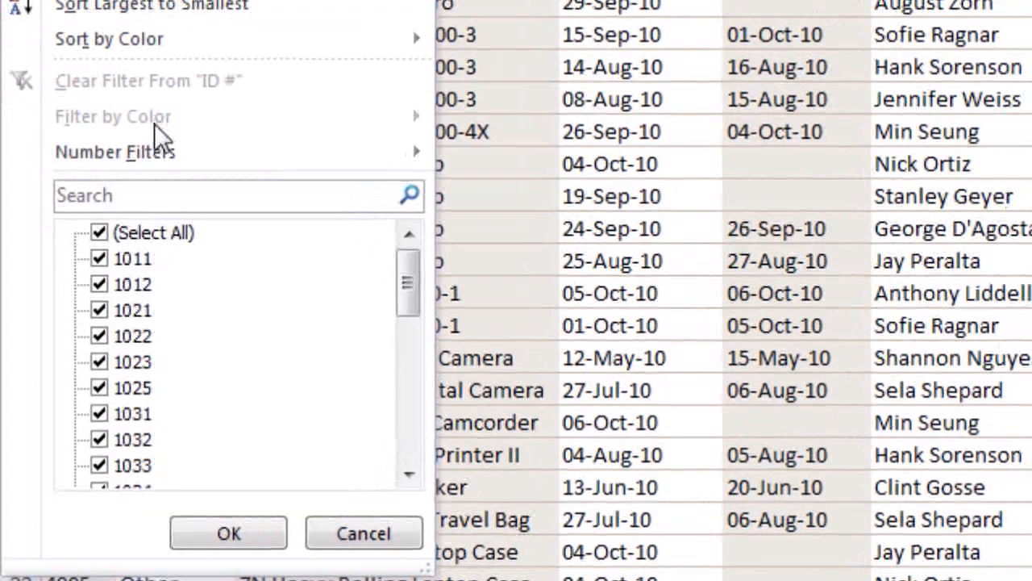
{"action": "mouse_move", "coordinate": [129, 227]}
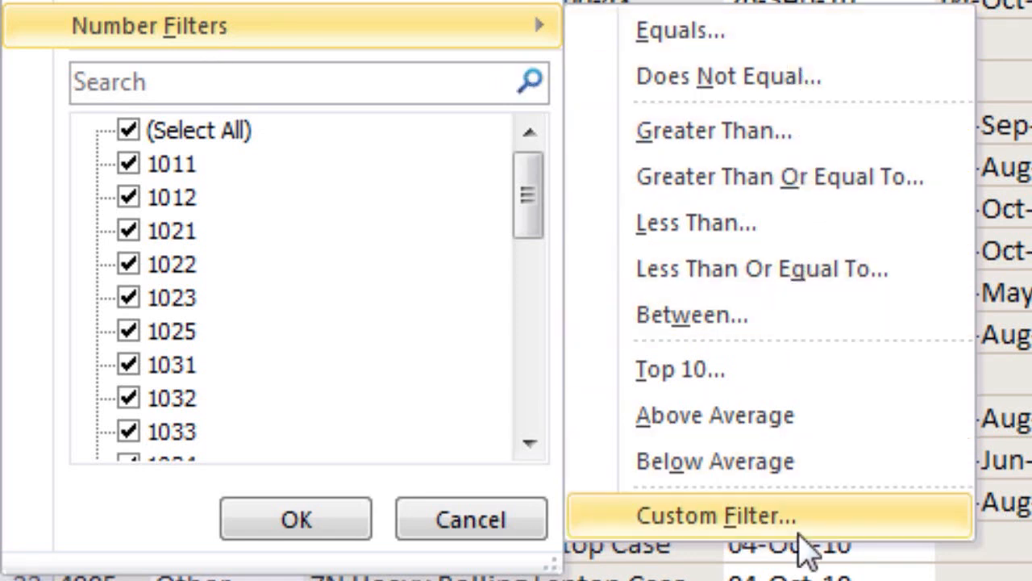
{"action": "left_click", "coordinate": [807, 339]}
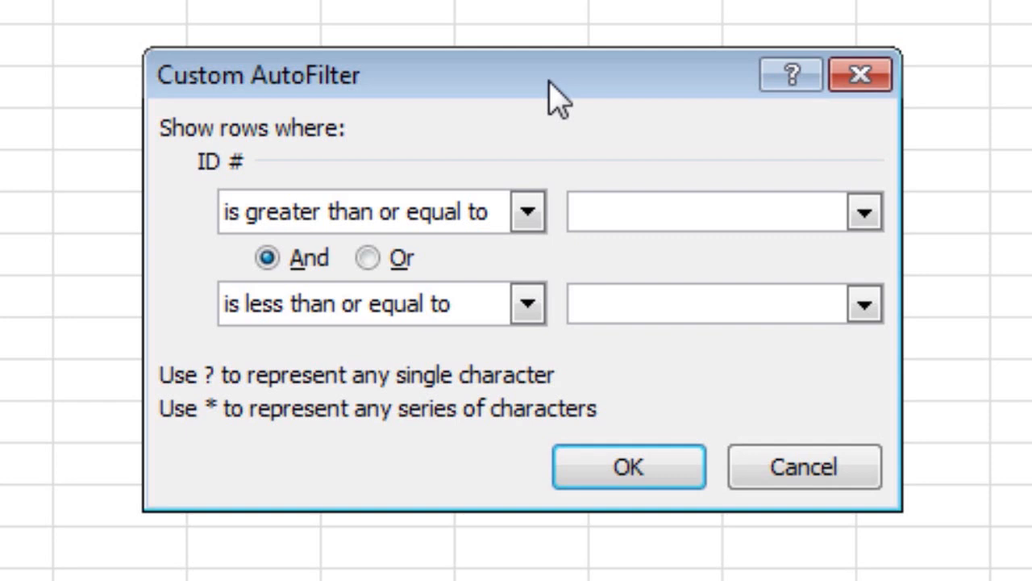
{"action": "type", "text": "3000"}
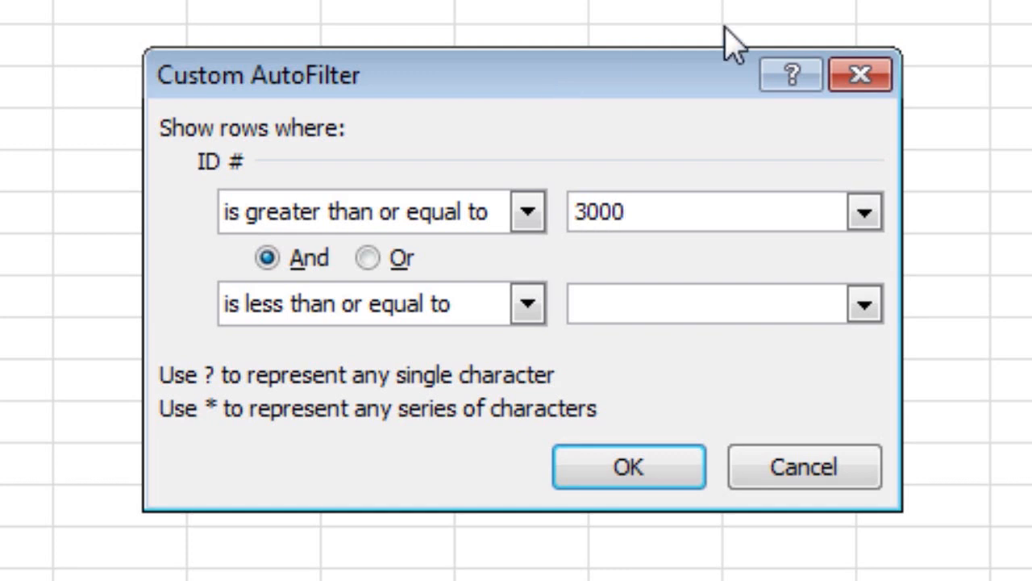
{"action": "left_click", "coordinate": [699, 305]}
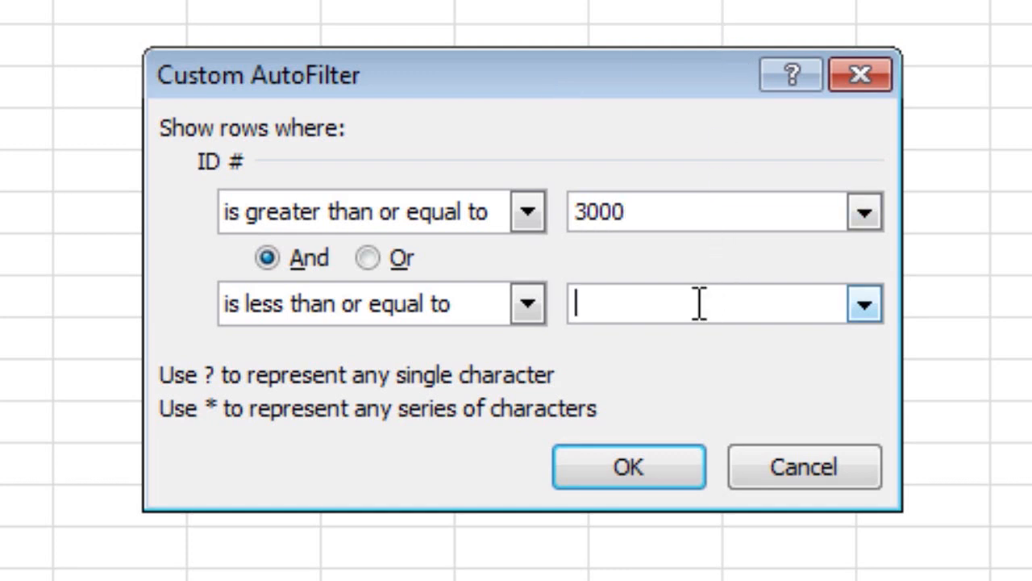
{"action": "type", "text": "4000"}
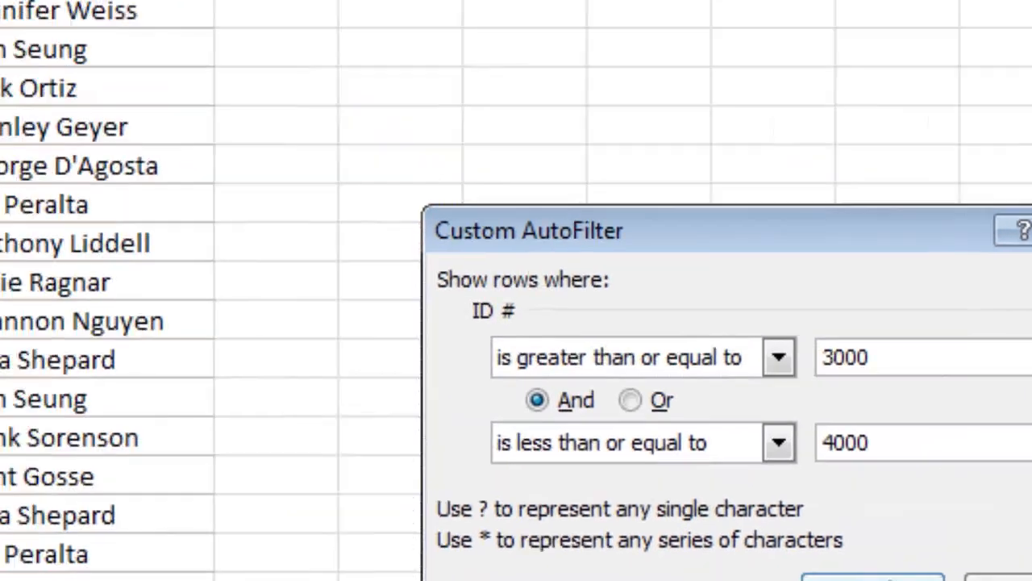
{"action": "left_click", "coordinate": [645, 468]}
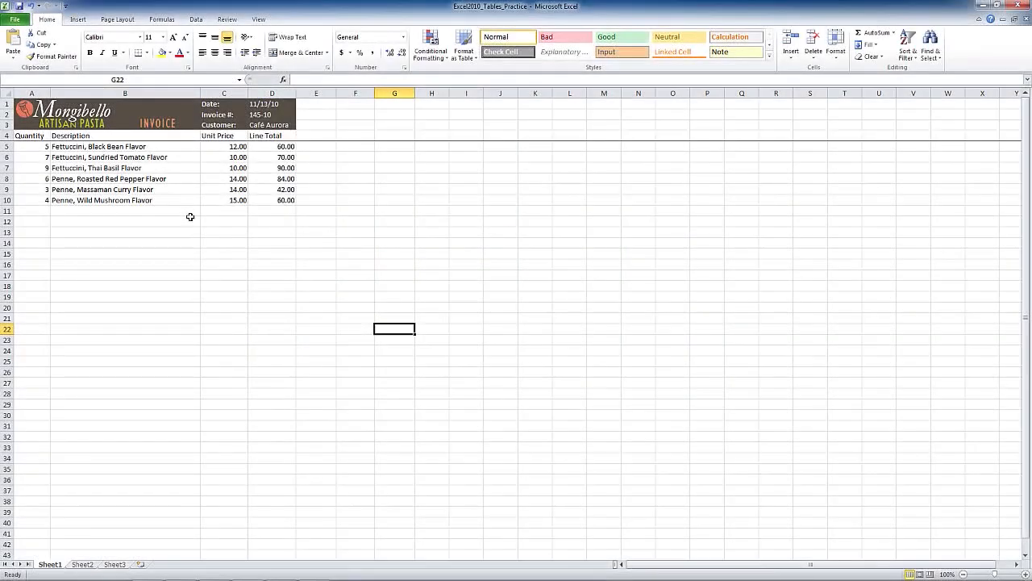
Step: Format the invoice range A4:D10 as a table with headers, using the light orange banded style
{"action": "left_click", "coordinate": [193, 218]}
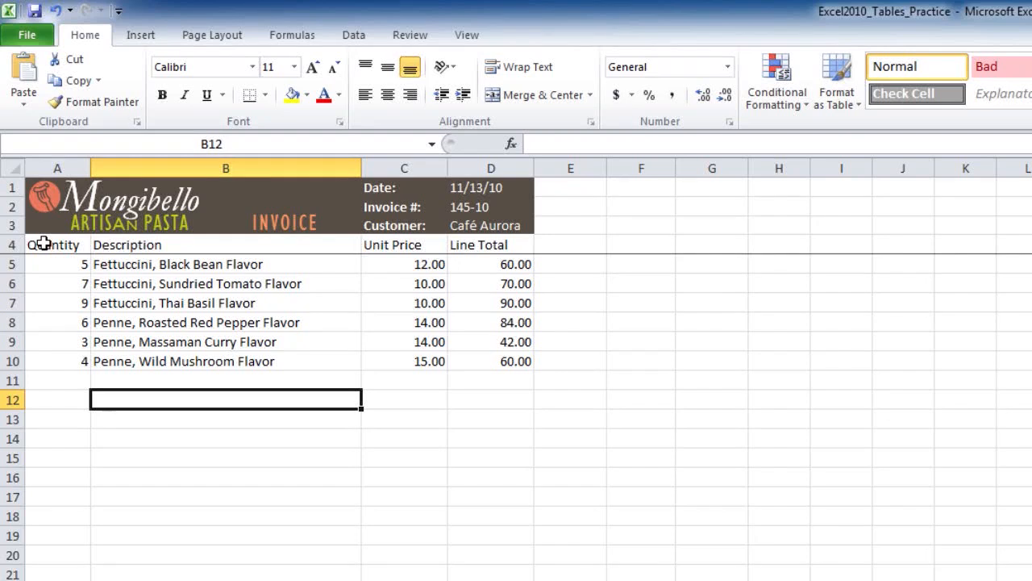
{"action": "left_click_drag", "start_coordinate": [42, 243], "coordinate": [529, 364]}
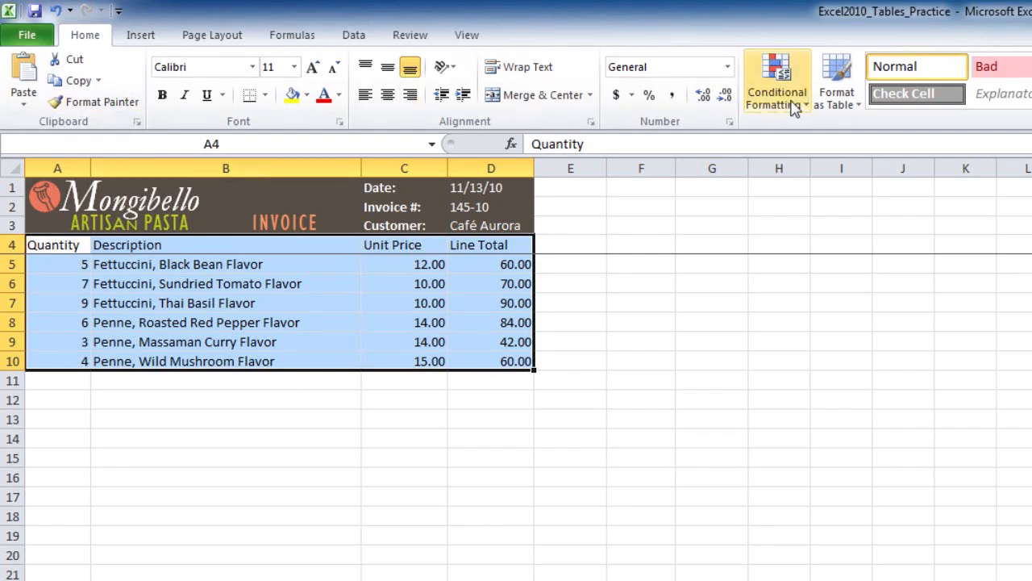
{"action": "left_click", "coordinate": [848, 116]}
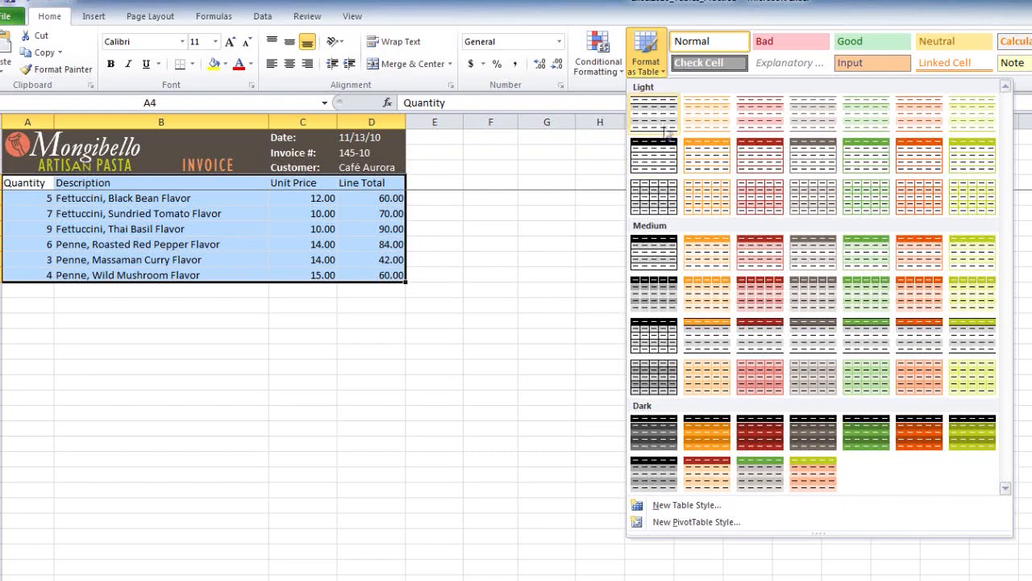
{"action": "left_click", "coordinate": [699, 126]}
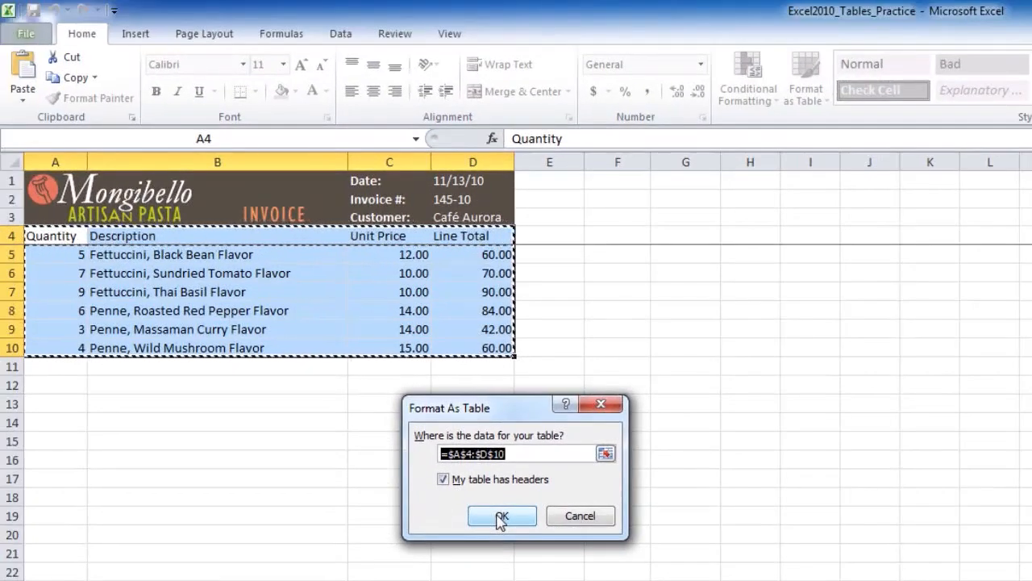
{"action": "left_click", "coordinate": [501, 515]}
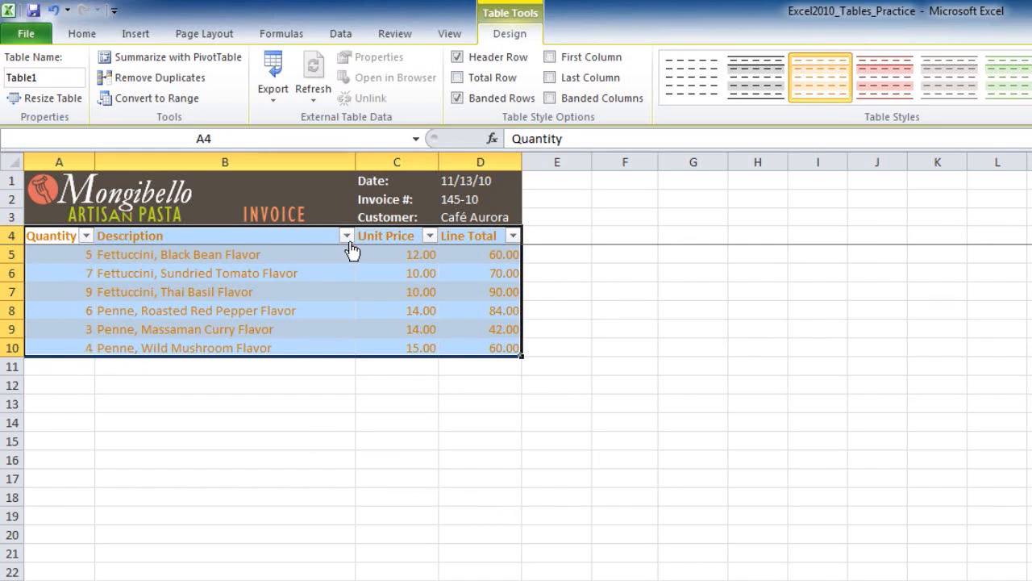
Step: Examine the filter options in the invoice table's Quantity, Description, Unit Price and Line Total headers
{"action": "left_click", "coordinate": [85, 236]}
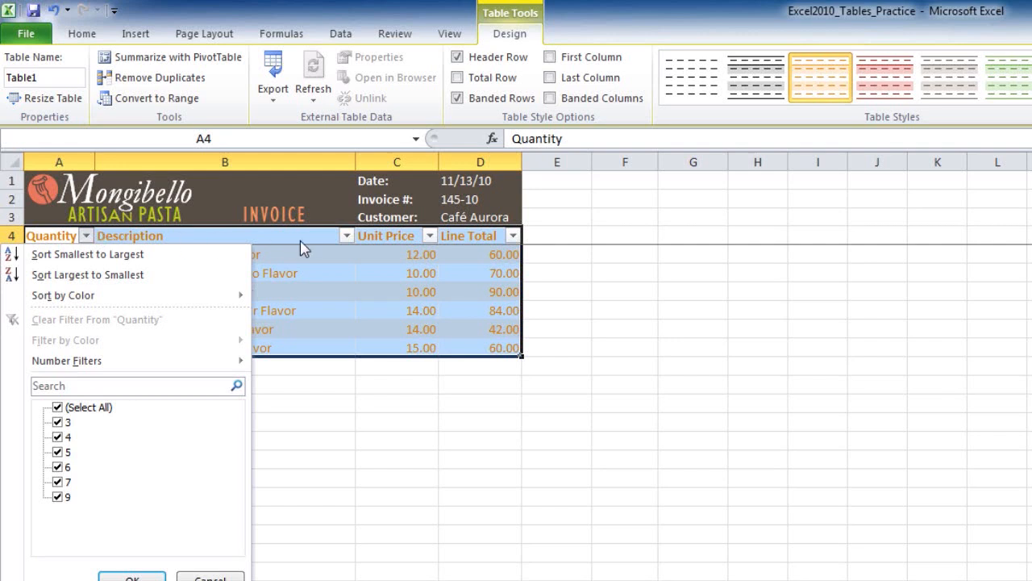
{"action": "left_click", "coordinate": [346, 236]}
{"action": "left_click", "coordinate": [430, 237]}
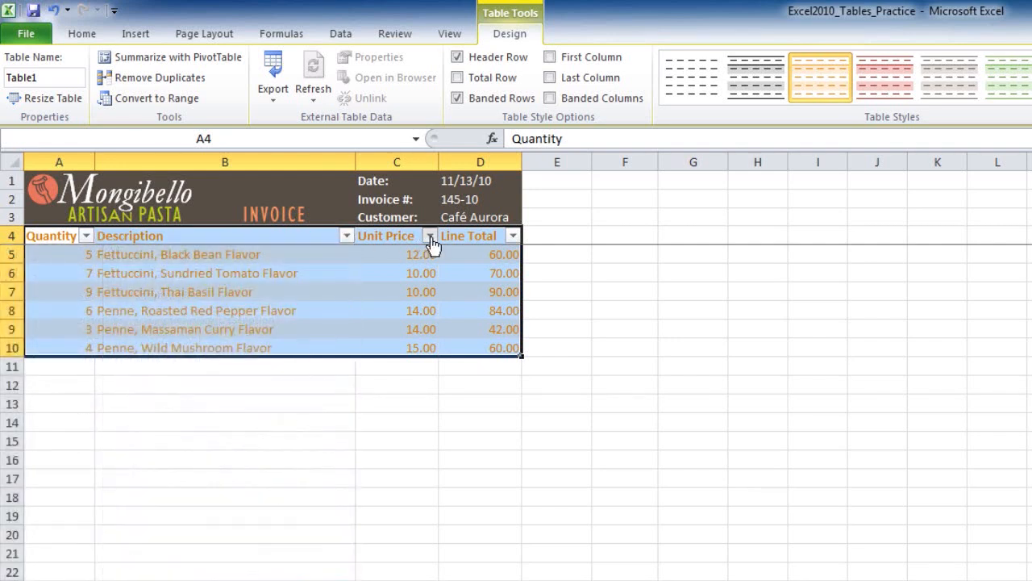
{"action": "left_click", "coordinate": [512, 237]}
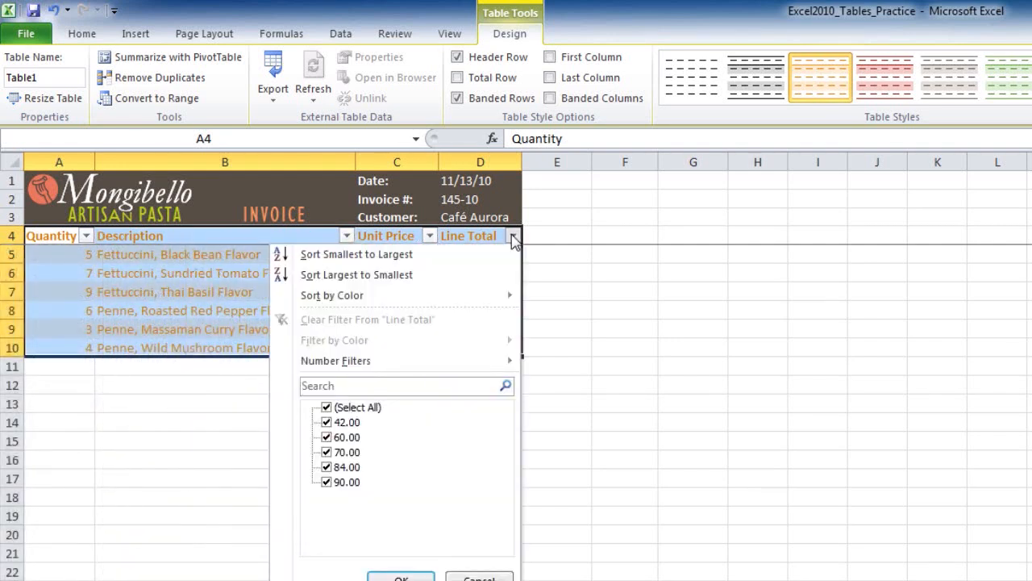
{"action": "left_click", "coordinate": [512, 237]}
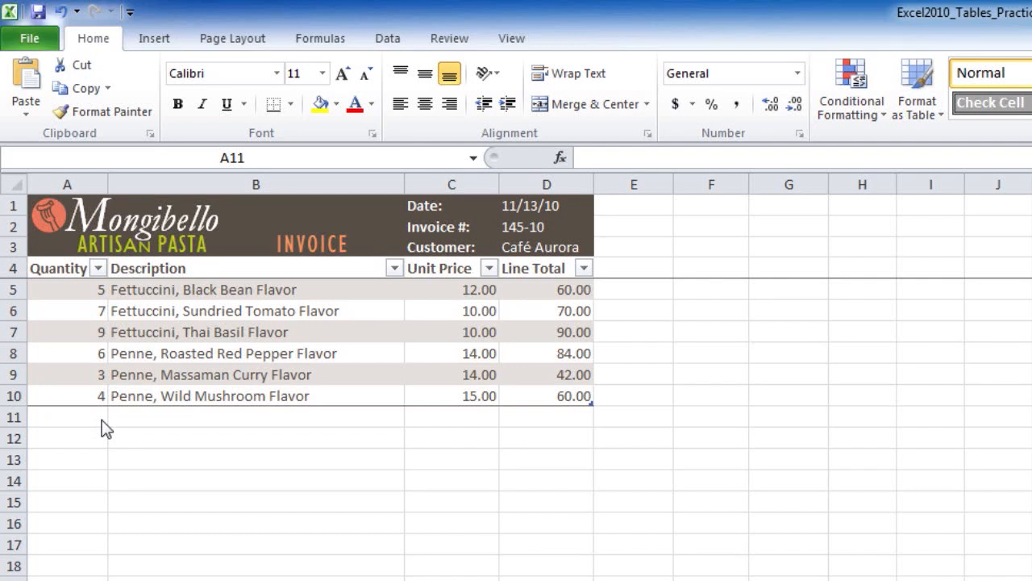
Step: Resize the invoice table so its range, starting at A4, extends through column D down to about row 16
{"action": "left_click", "coordinate": [82, 289]}
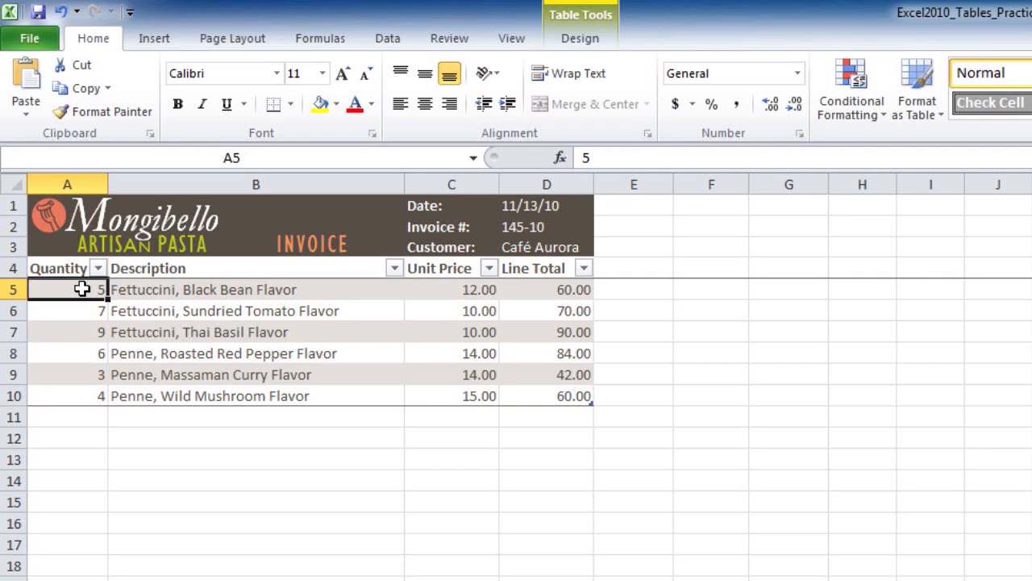
{"action": "left_click", "coordinate": [71, 268]}
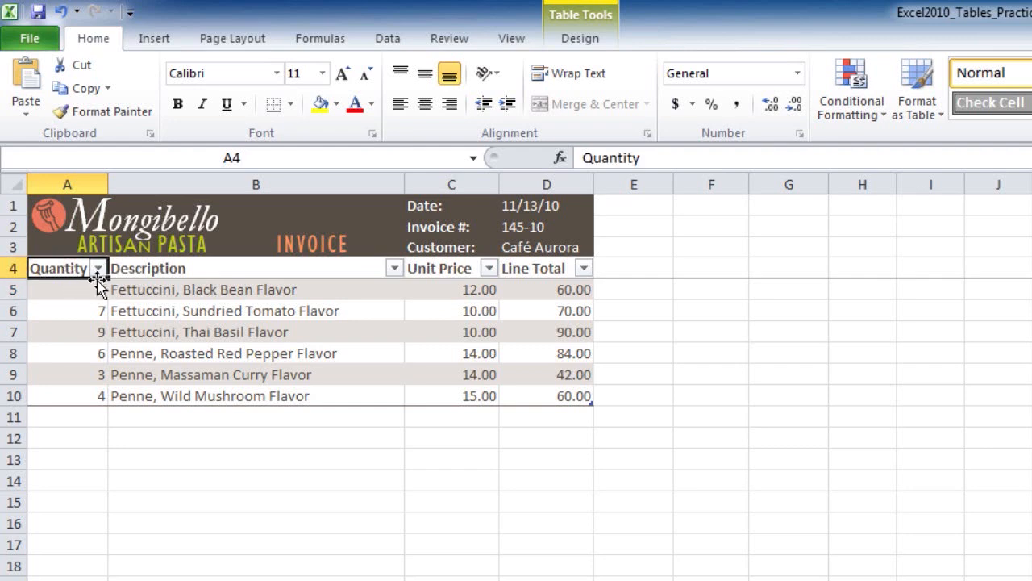
{"action": "left_click", "coordinate": [580, 40]}
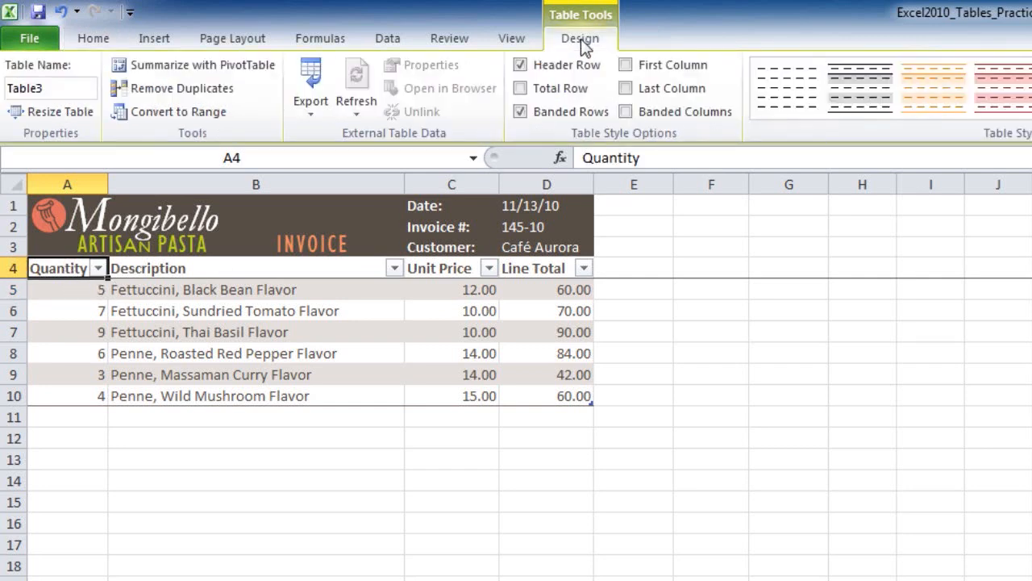
{"action": "left_click", "coordinate": [76, 117]}
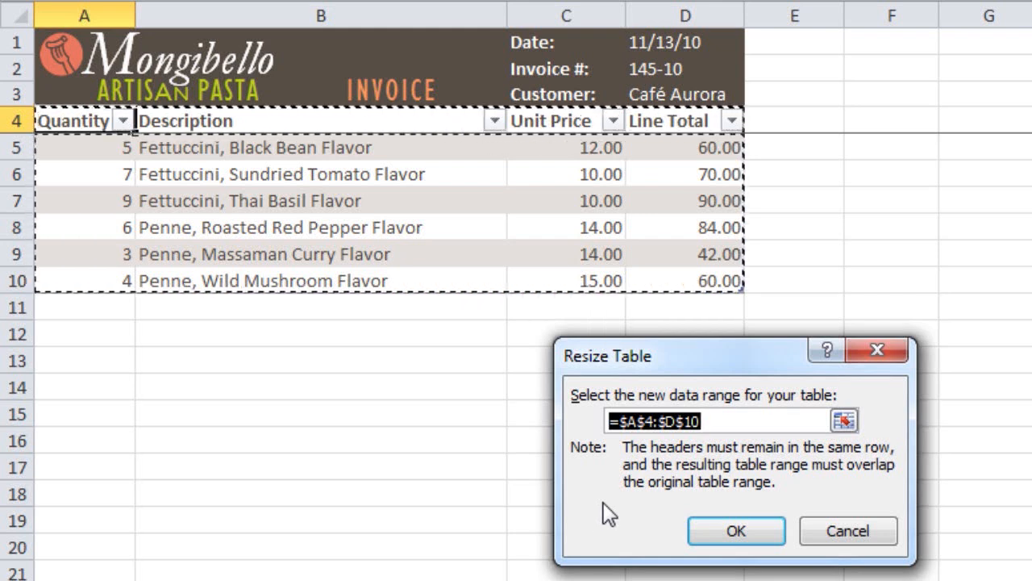
{"action": "left_click_drag", "start_coordinate": [92, 122], "coordinate": [637, 435]}
{"action": "left_click", "coordinate": [736, 529]}
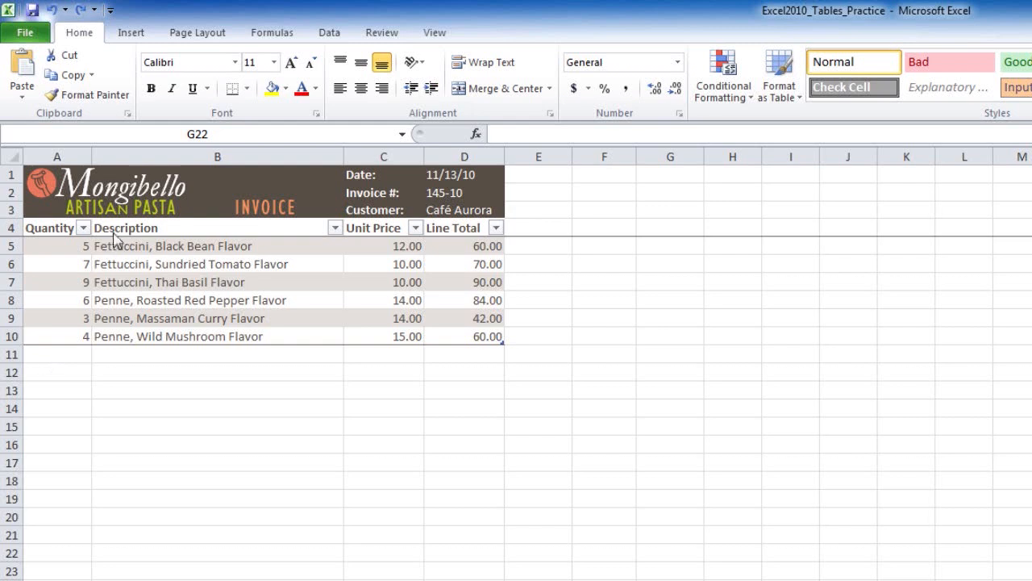
Step: Give the invoice table the light red banded style, and switch it to a red style from the Medium group
{"action": "left_click", "coordinate": [121, 246]}
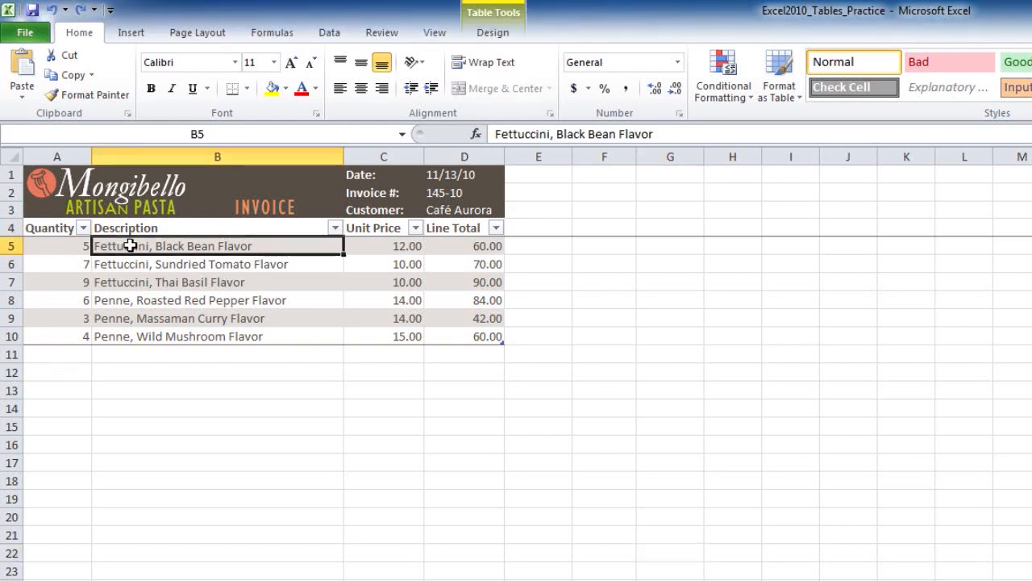
{"action": "left_click", "coordinate": [494, 33]}
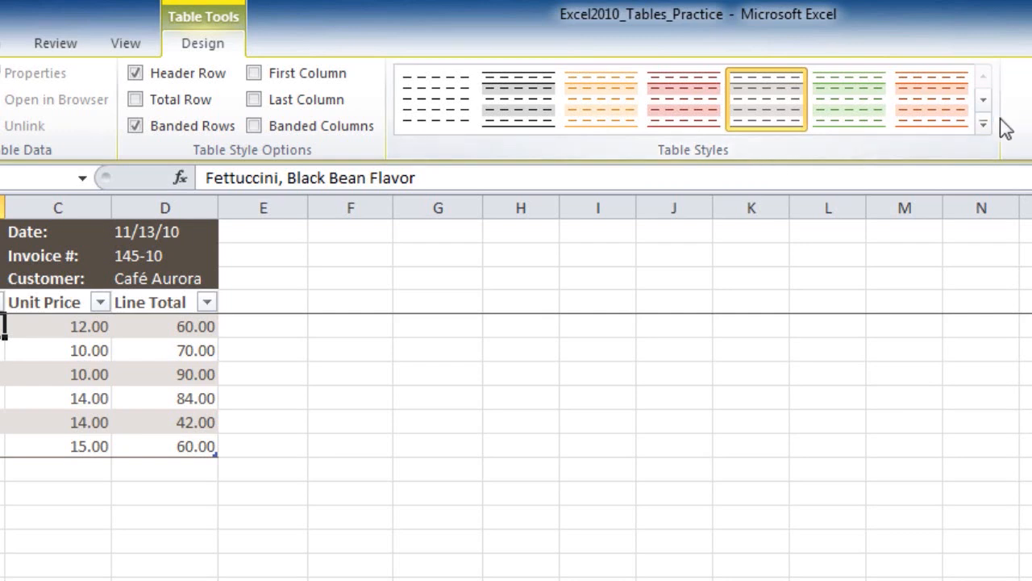
{"action": "left_click", "coordinate": [683, 127]}
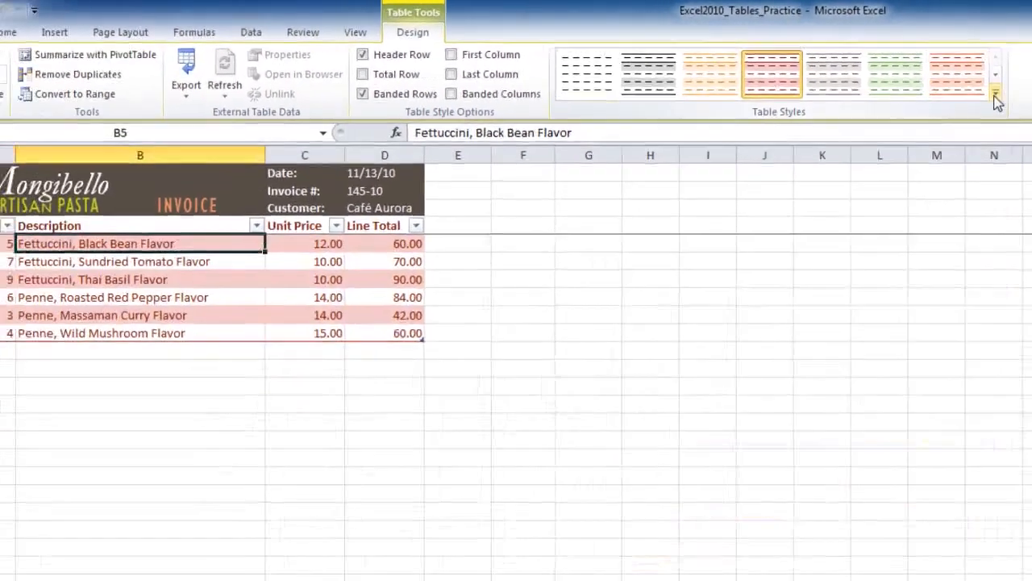
{"action": "left_click", "coordinate": [988, 114]}
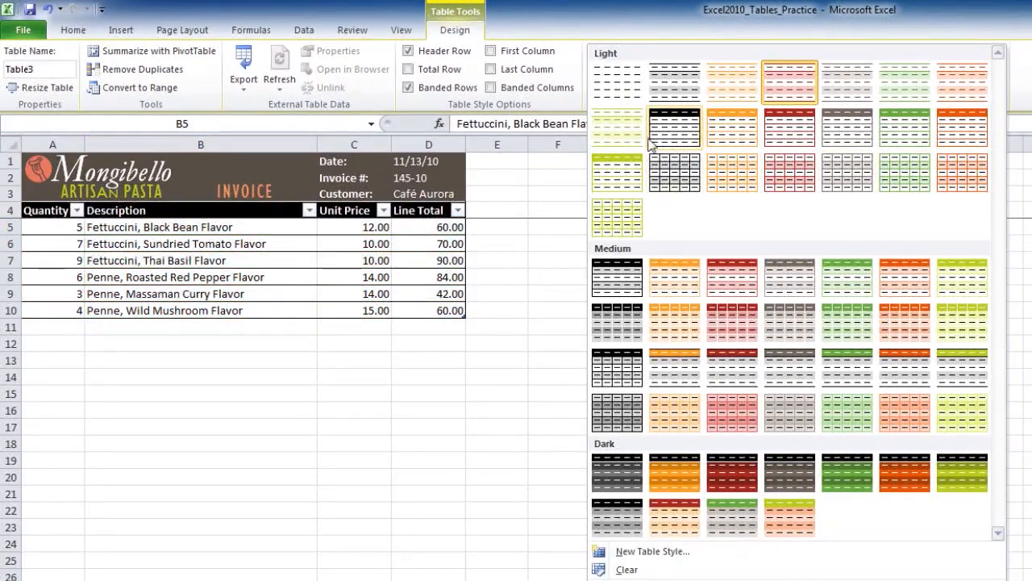
{"action": "left_click", "coordinate": [729, 295]}
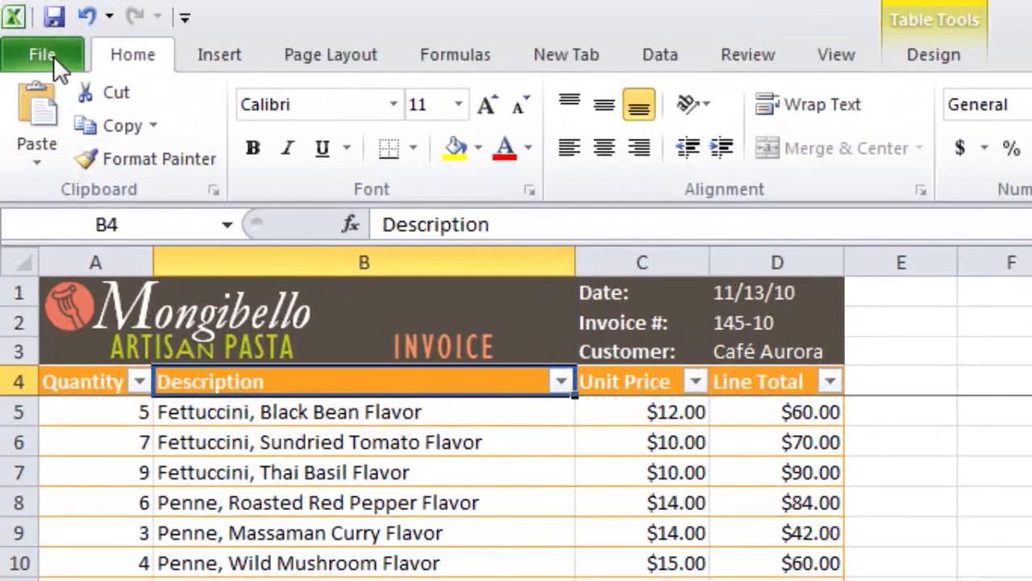
Step: Create a new workbook from the Expense Report sample template
{"action": "left_click", "coordinate": [54, 56]}
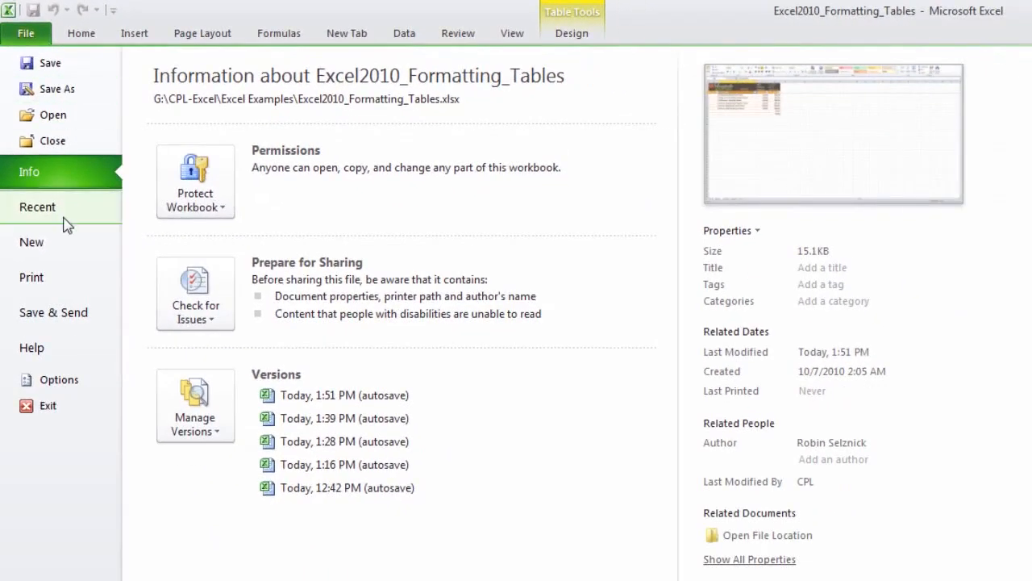
{"action": "left_click", "coordinate": [63, 242]}
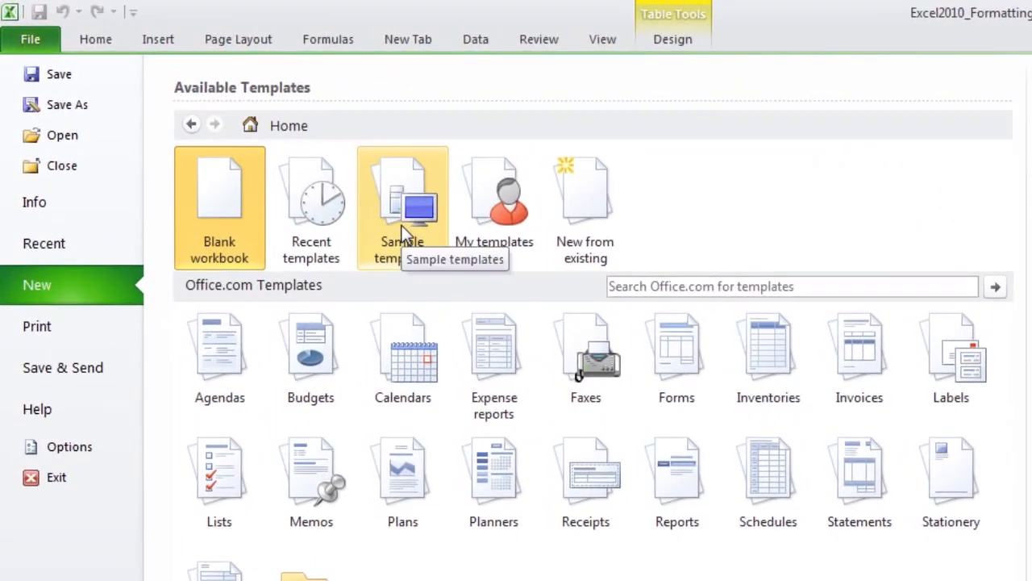
{"action": "left_click", "coordinate": [401, 225]}
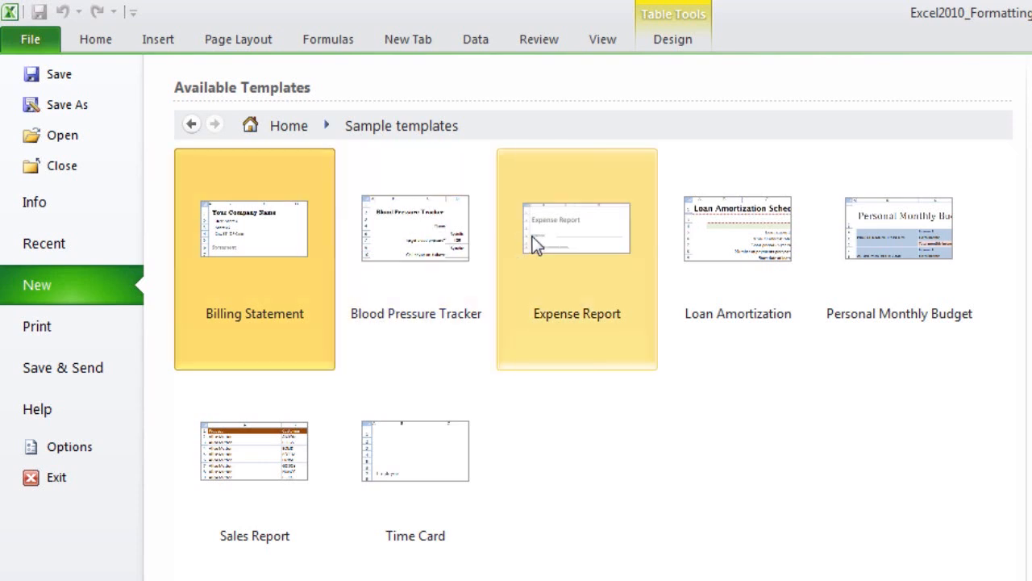
{"action": "left_click", "coordinate": [582, 236]}
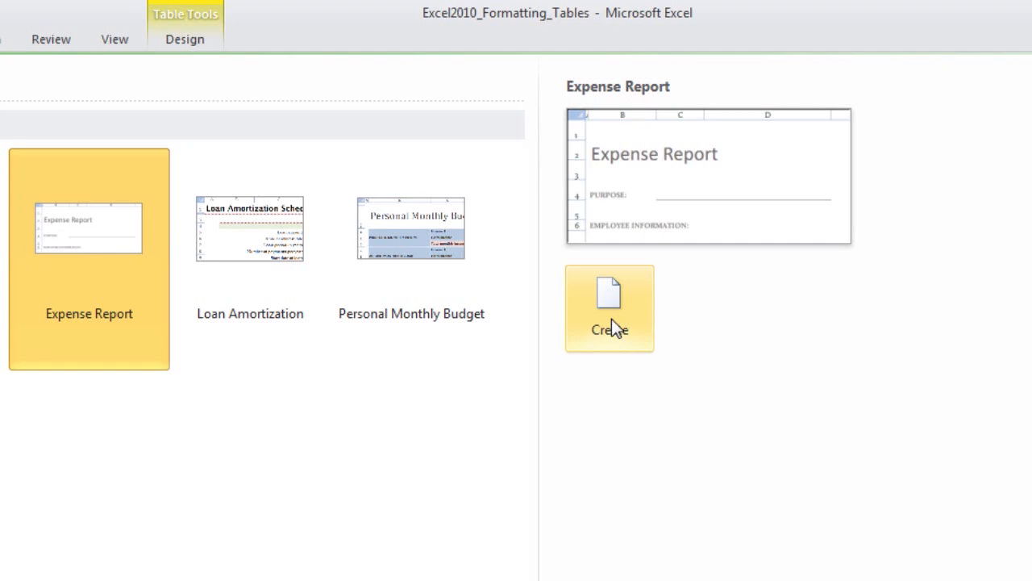
{"action": "left_click", "coordinate": [611, 319]}
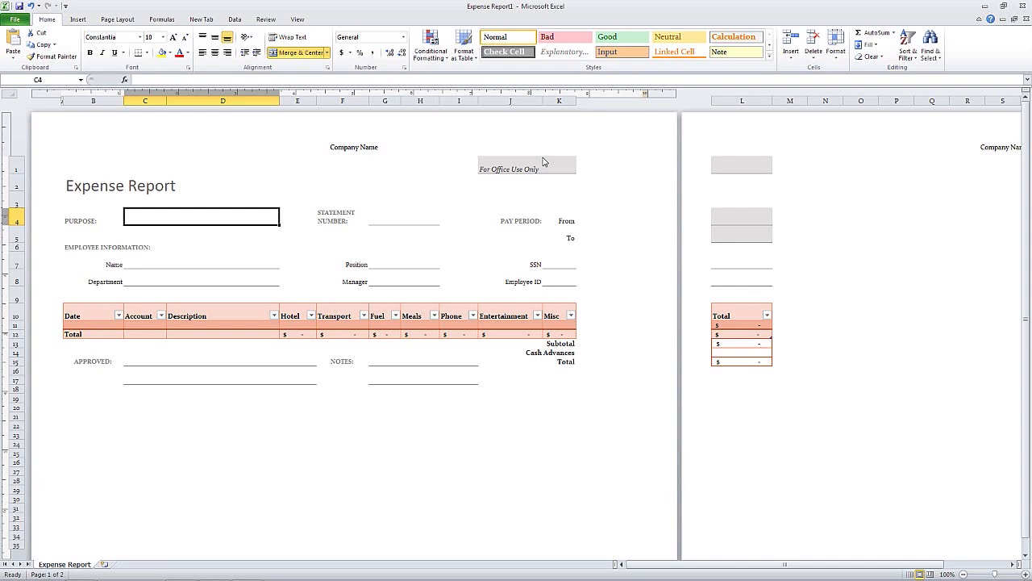
Step: Browse the sample templates available for another new workbook
{"action": "left_click", "coordinate": [13, 21]}
{"action": "left_click", "coordinate": [31, 140]}
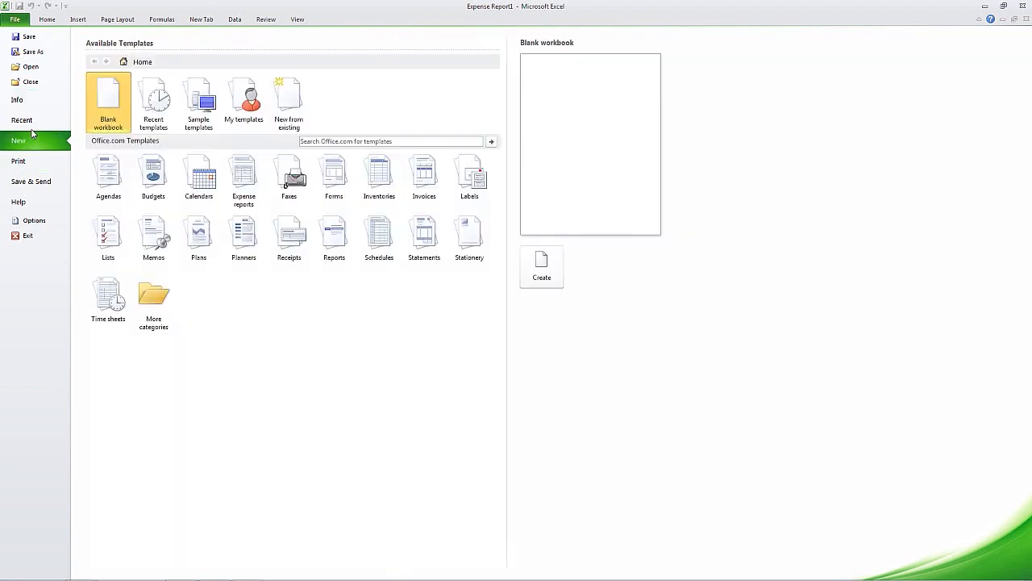
{"action": "left_click", "coordinate": [197, 113]}
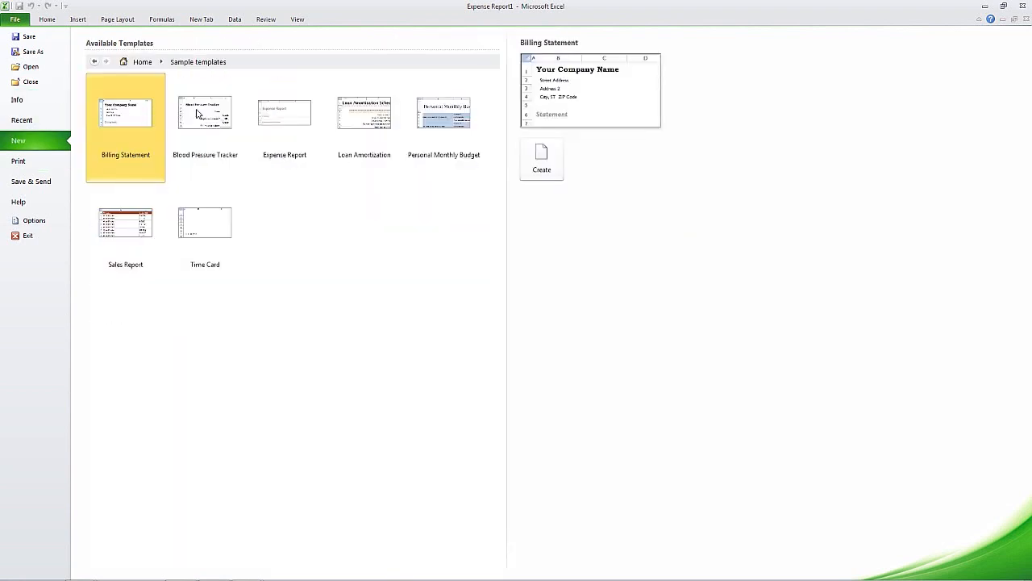
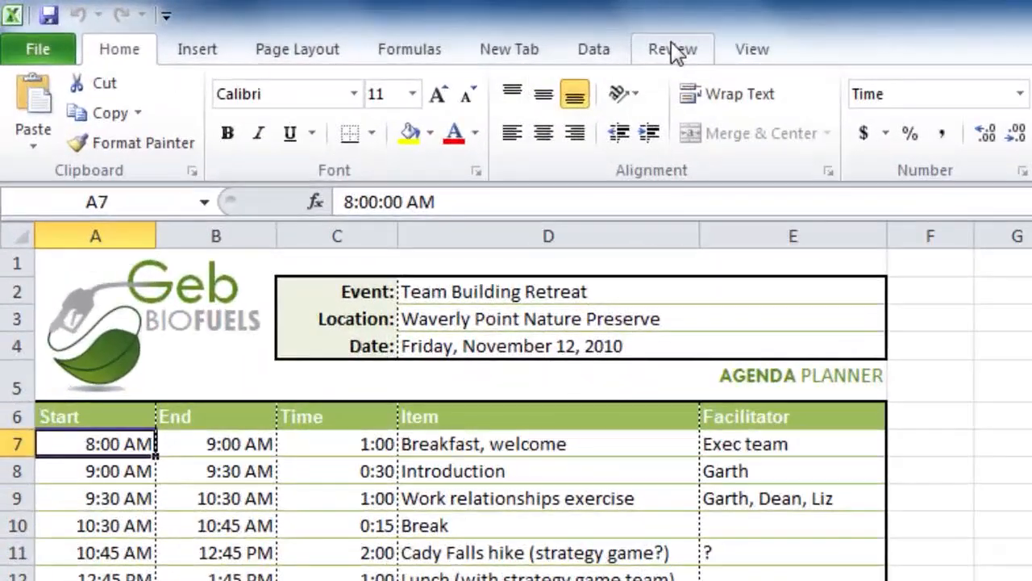
Step: Track changes while editing in the agenda workbook and highlight on screen the changes made since the last save
{"action": "left_click", "coordinate": [347, 25]}
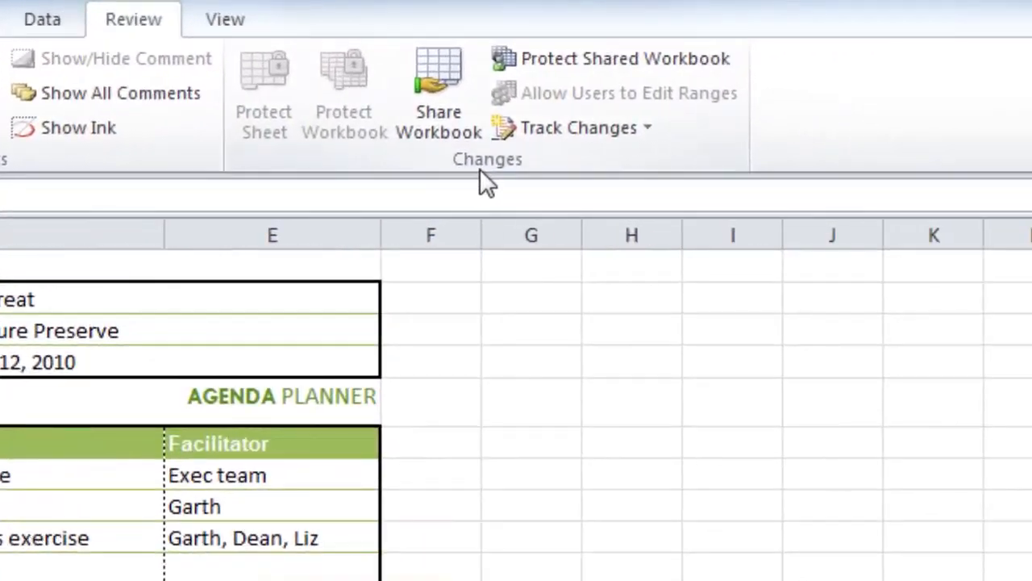
{"action": "left_click", "coordinate": [648, 132]}
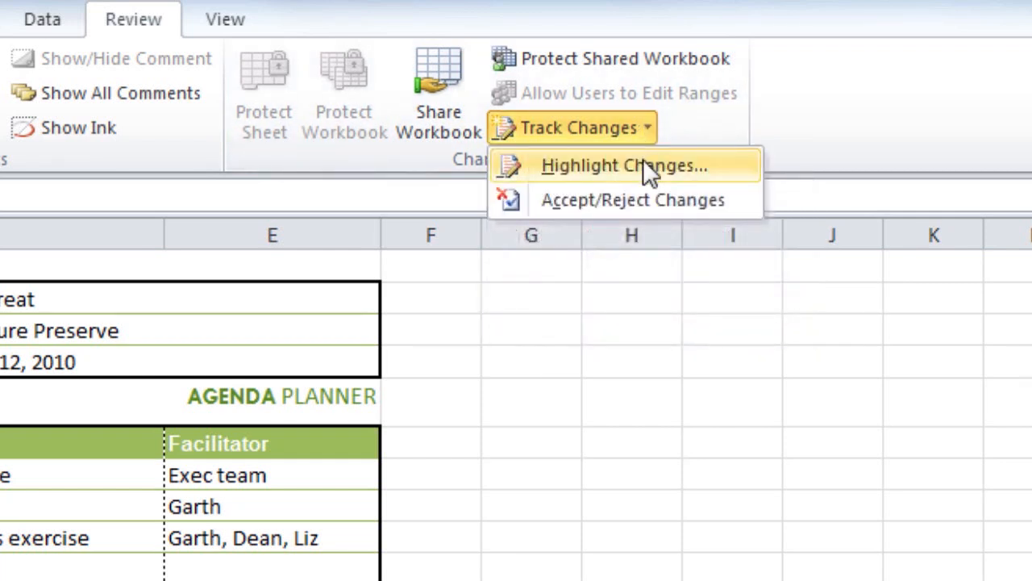
{"action": "left_click", "coordinate": [646, 165]}
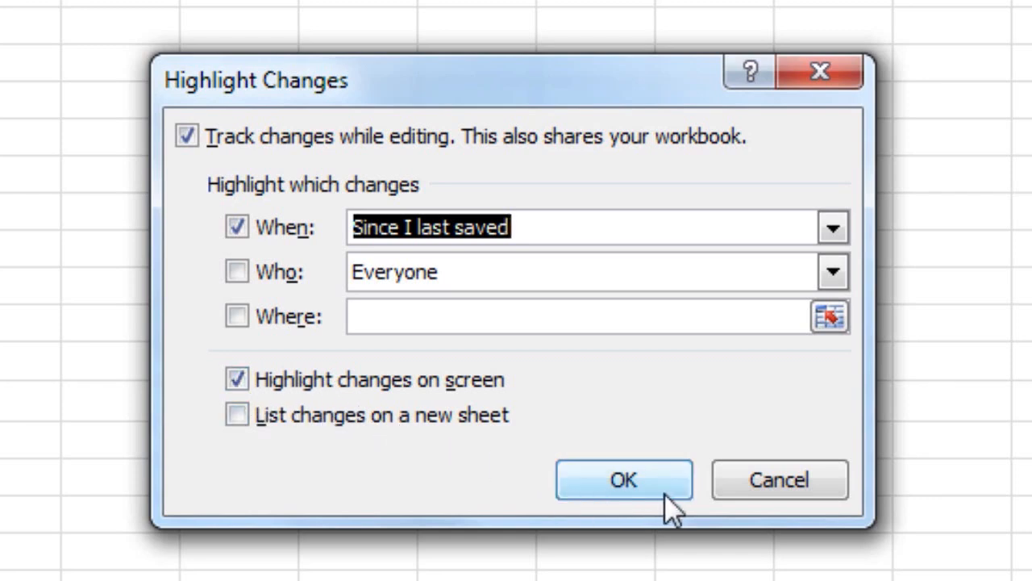
{"action": "left_click", "coordinate": [648, 473]}
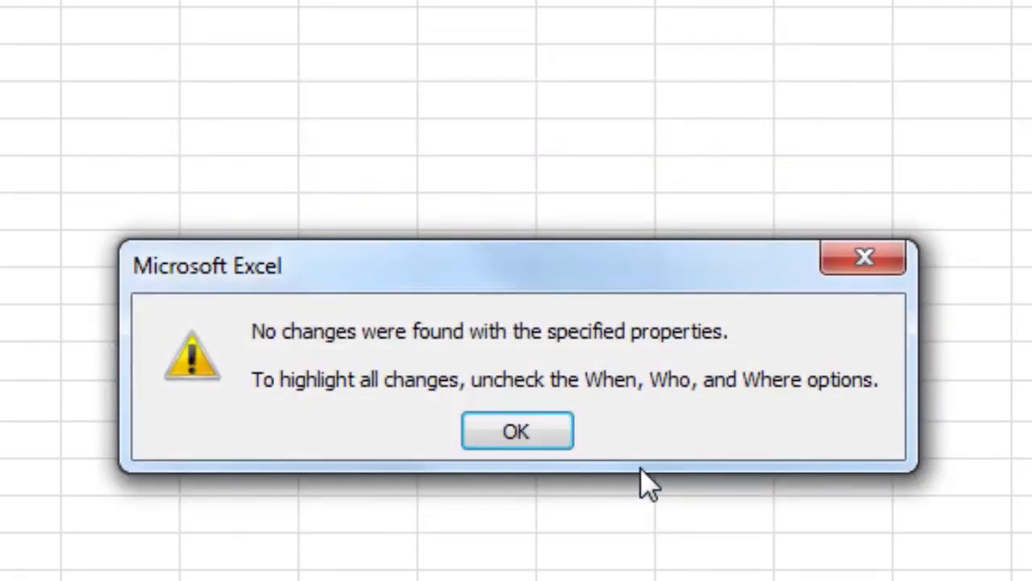
{"action": "left_click", "coordinate": [533, 424]}
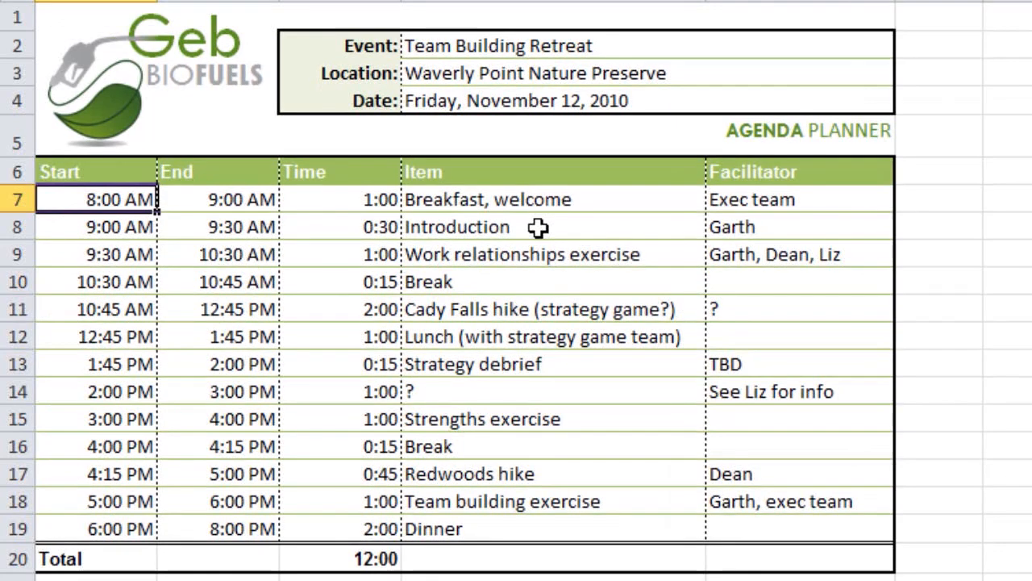
Step: Replace the agenda item "Introduction" in cell D8 with "Production" and show its change note
{"action": "double_click", "coordinate": [537, 228]}
{"action": "left_click_drag", "start_coordinate": [537, 228], "coordinate": [394, 228]}
{"action": "type", "text": "Production"}
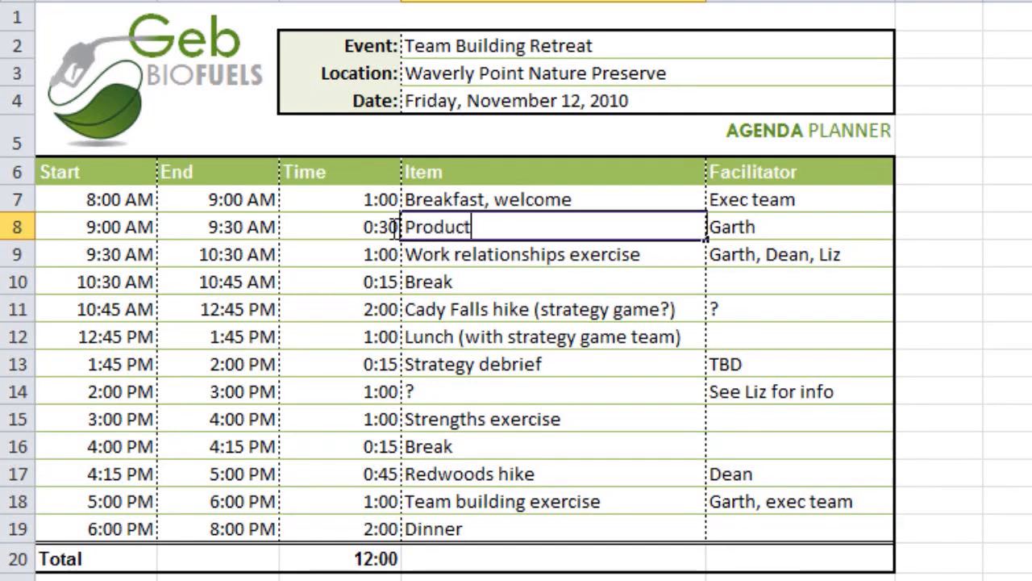
{"action": "left_click", "coordinate": [512, 282]}
{"action": "mouse_move", "coordinate": [408, 226]}
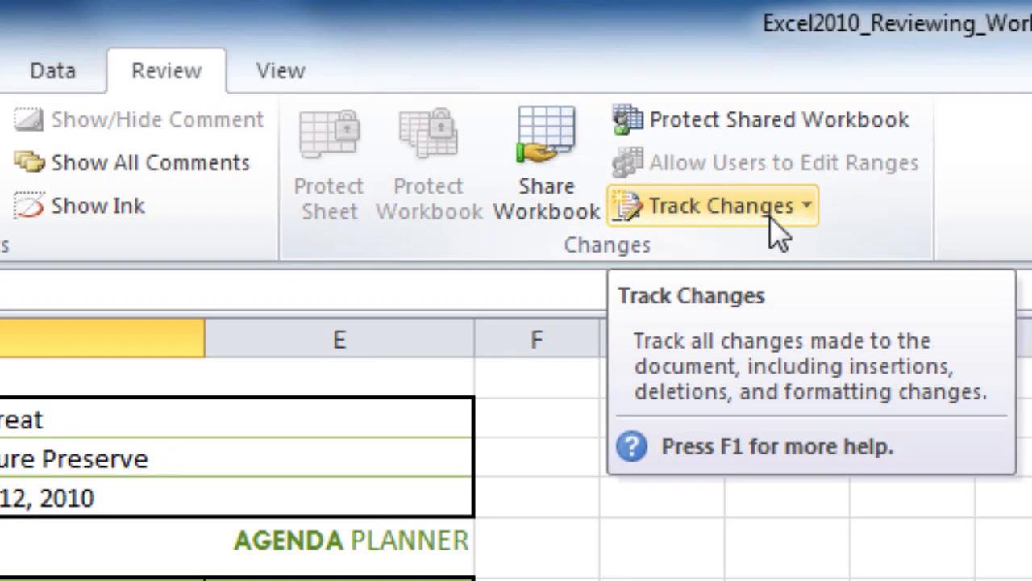
Step: Turn off change tracking while editing and agree to remove the agenda workbook from shared use
{"action": "left_click", "coordinate": [770, 216]}
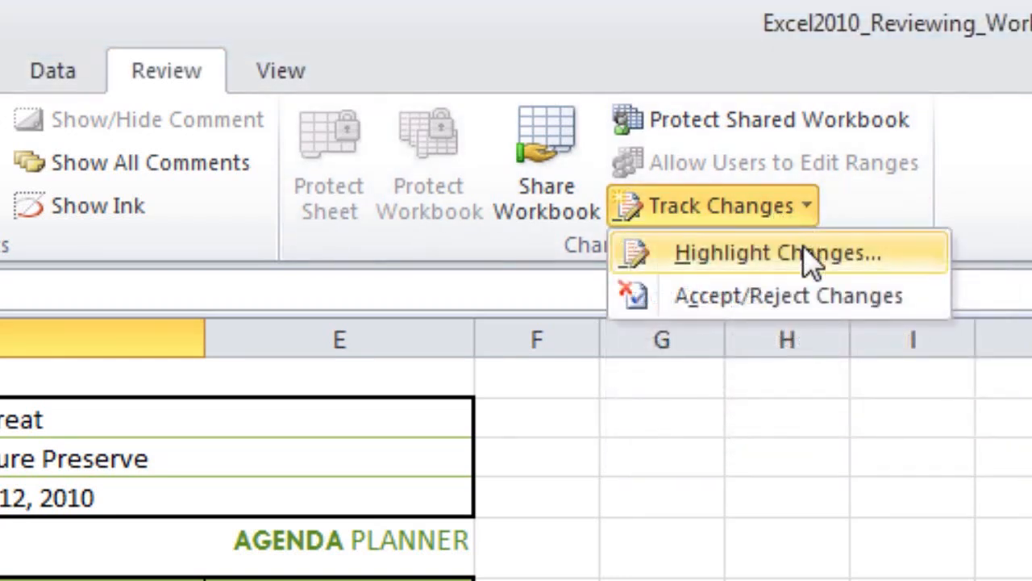
{"action": "left_click", "coordinate": [807, 256]}
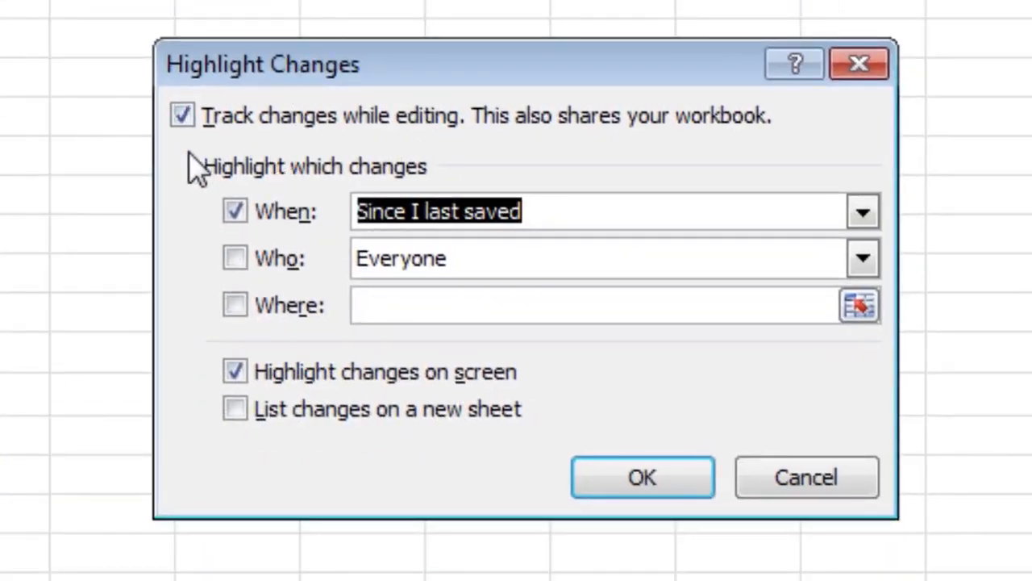
{"action": "left_click", "coordinate": [182, 117]}
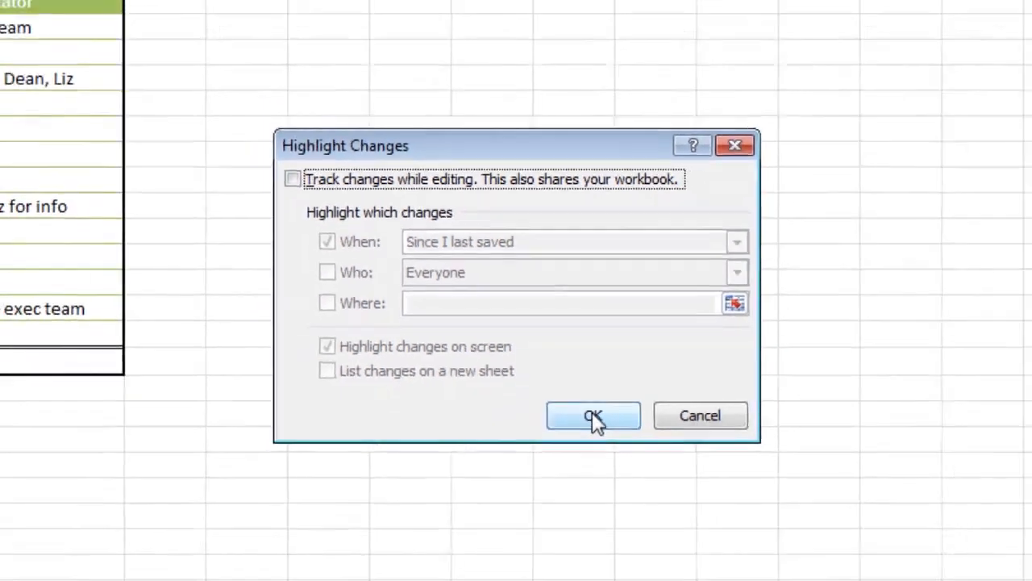
{"action": "left_click", "coordinate": [592, 415]}
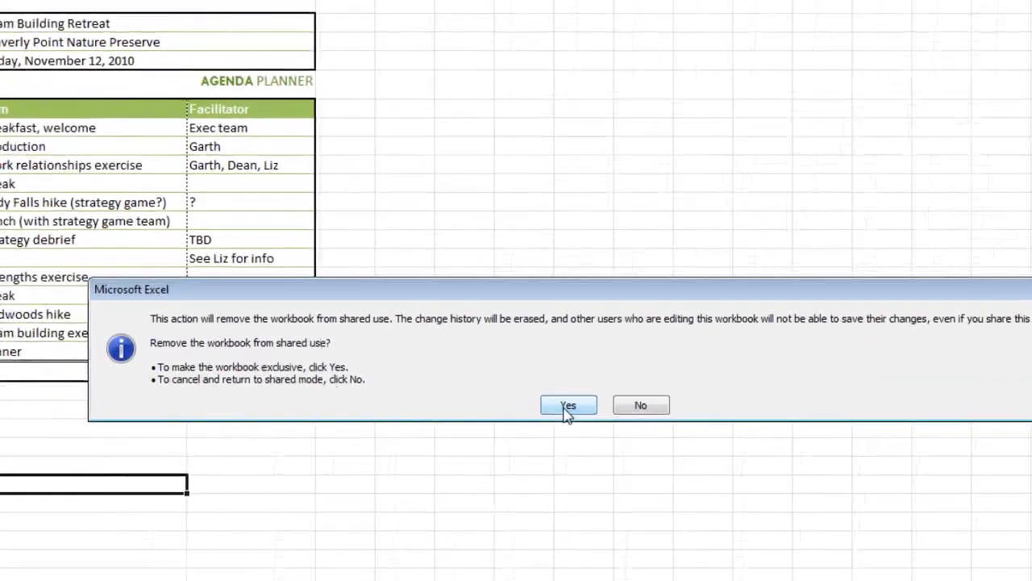
{"action": "left_click", "coordinate": [482, 373]}
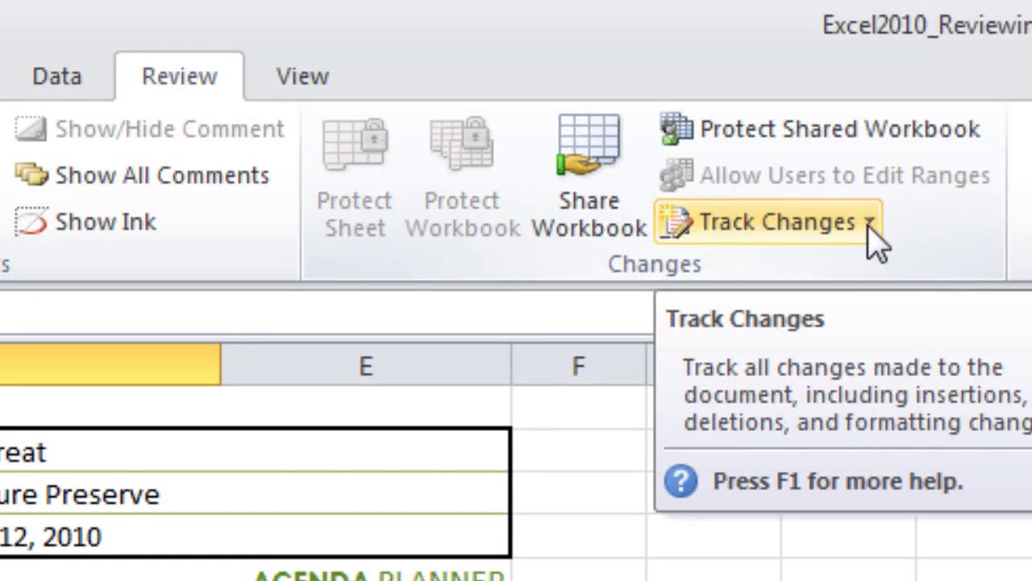
Step: Start an accept-or-reject review of changes not yet reviewed, and read the change note and comment on cell D8
{"action": "left_click", "coordinate": [871, 226]}
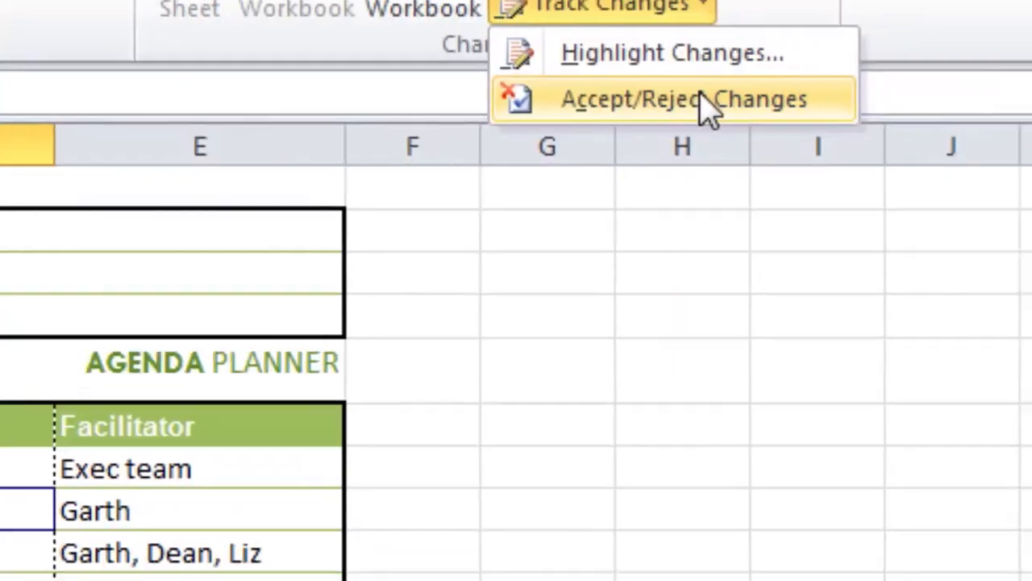
{"action": "left_click", "coordinate": [875, 323]}
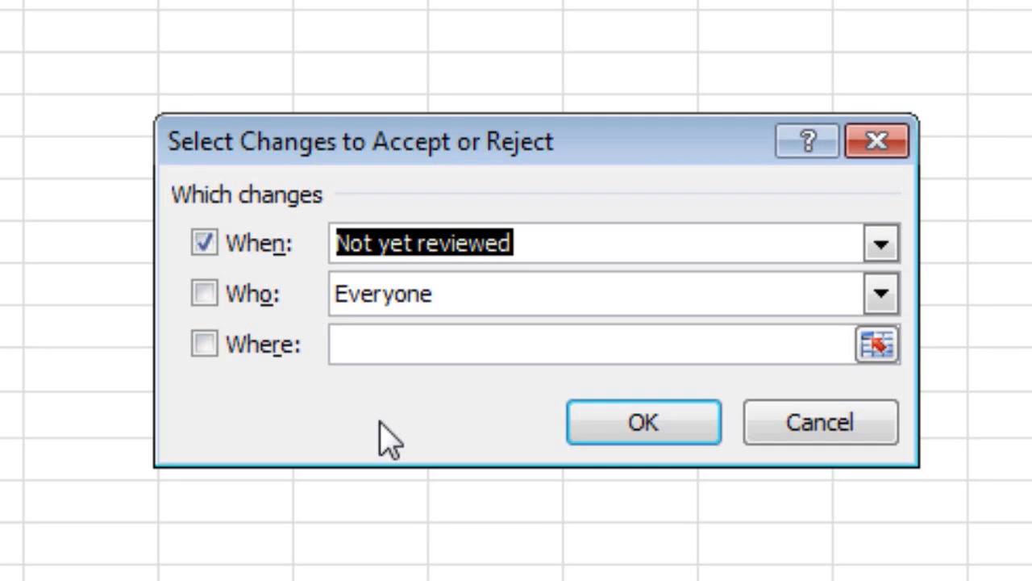
{"action": "left_click", "coordinate": [618, 423]}
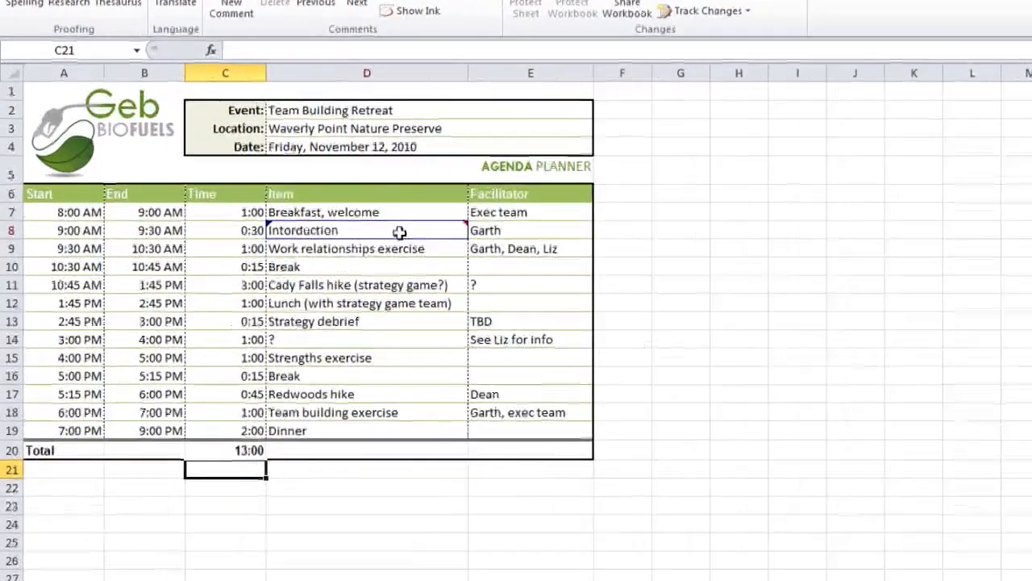
{"action": "mouse_move", "coordinate": [282, 191]}
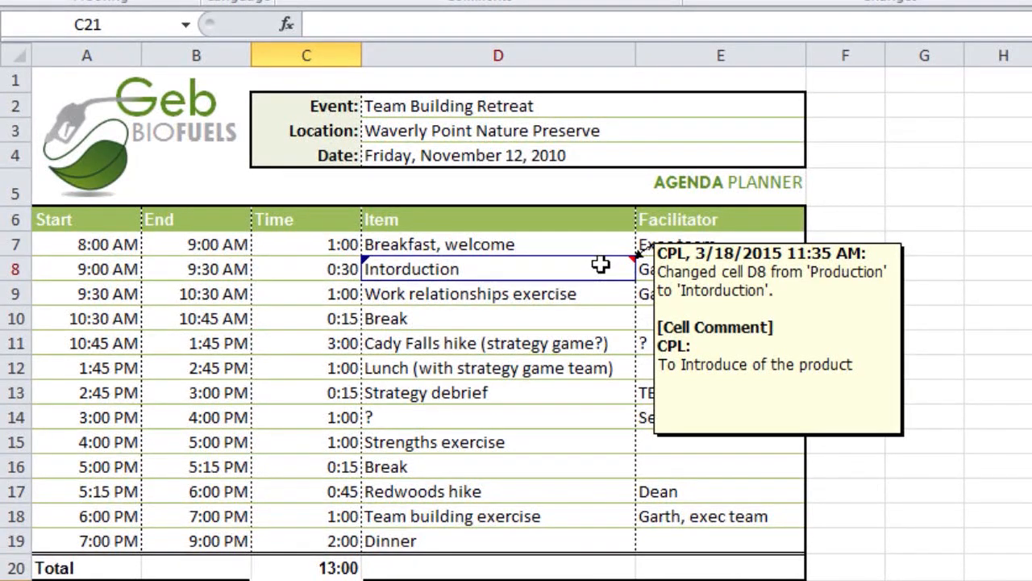
{"action": "left_click", "coordinate": [601, 264]}
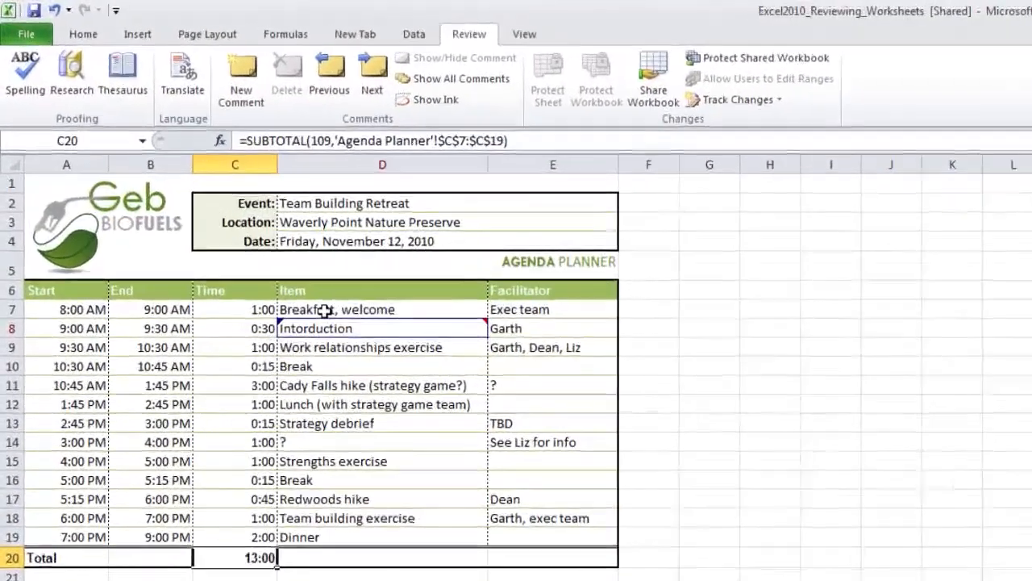
Step: Add the comment "Welcome Presentation on arriving" to the agenda item "Breakfast, welcome" in cell D7
{"action": "left_click", "coordinate": [182, 176]}
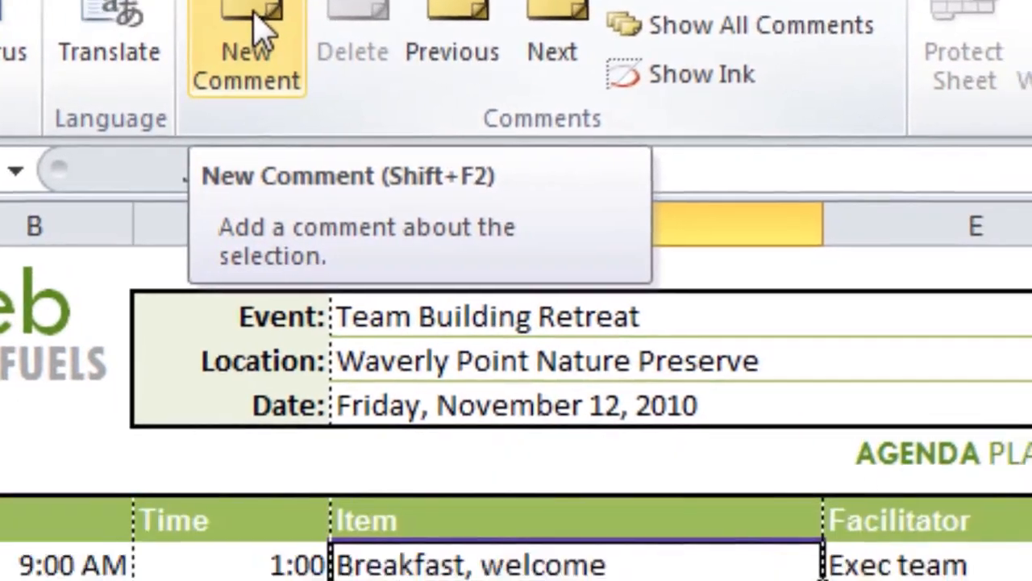
{"action": "left_click", "coordinate": [266, 32]}
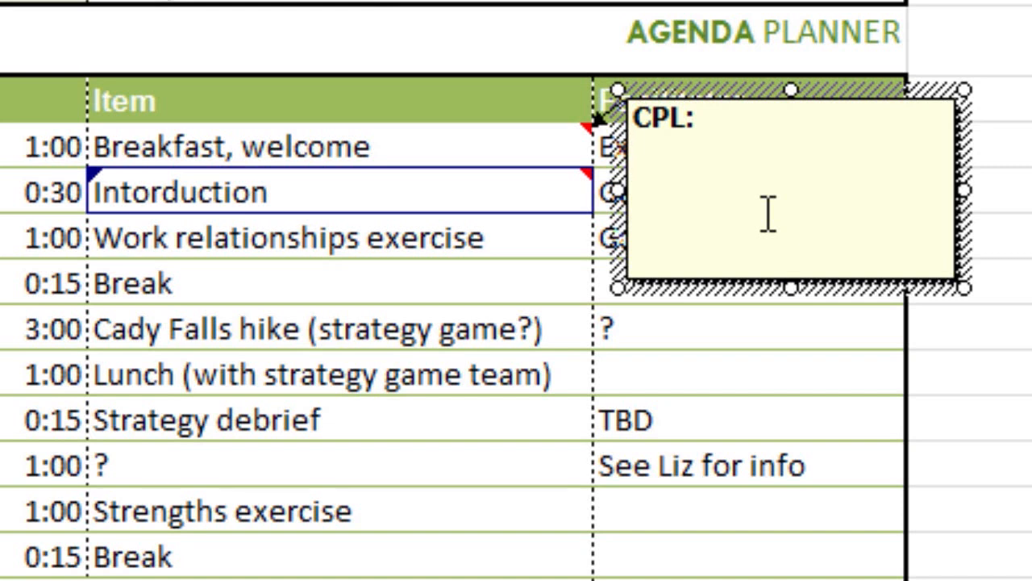
{"action": "type", "text": "Welcome "}
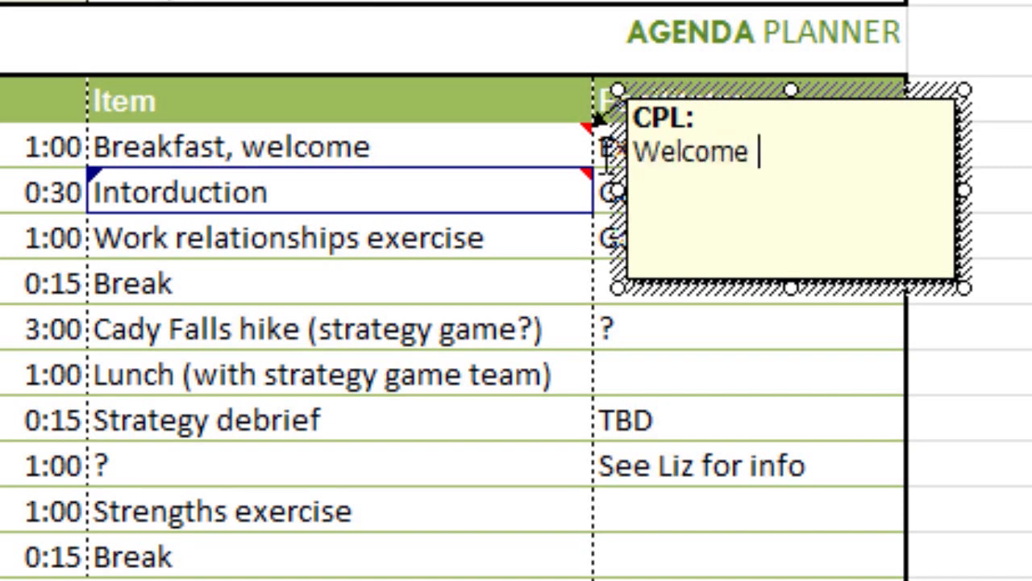
{"action": "type", "text": "Presentation on arri"}
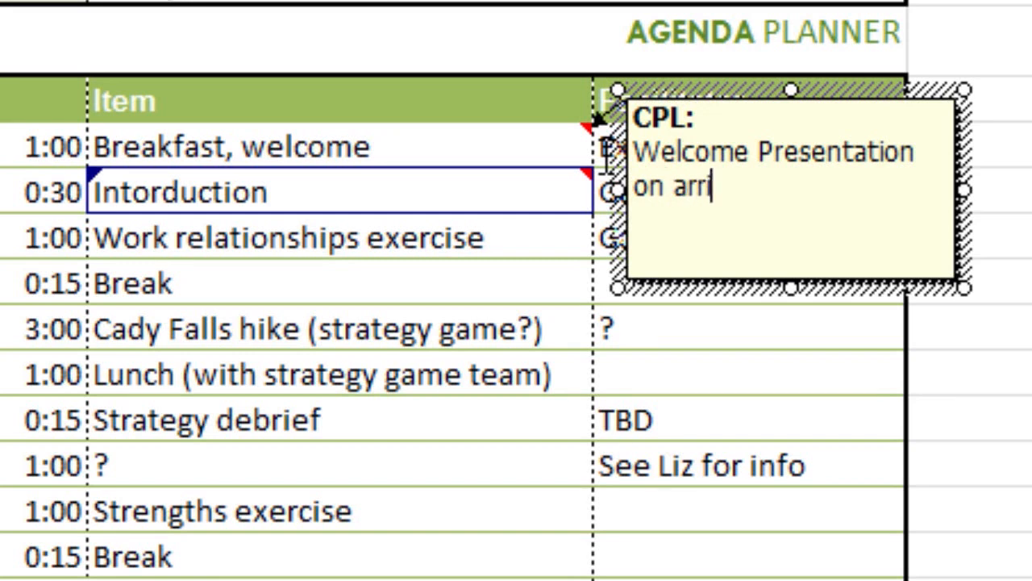
{"action": "type", "text": "ving"}
{"action": "left_click", "coordinate": [579, 131]}
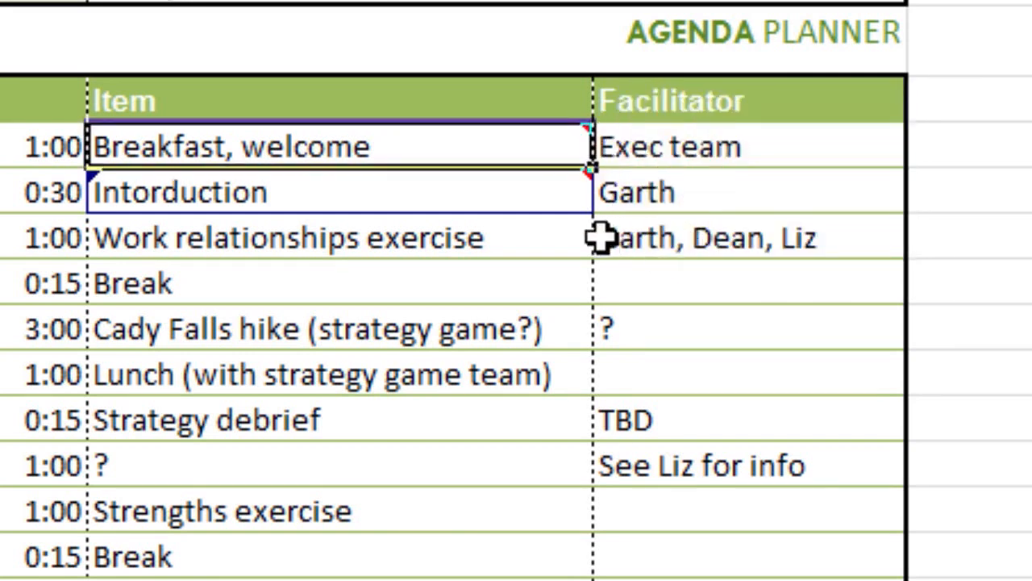
{"action": "left_click", "coordinate": [666, 178]}
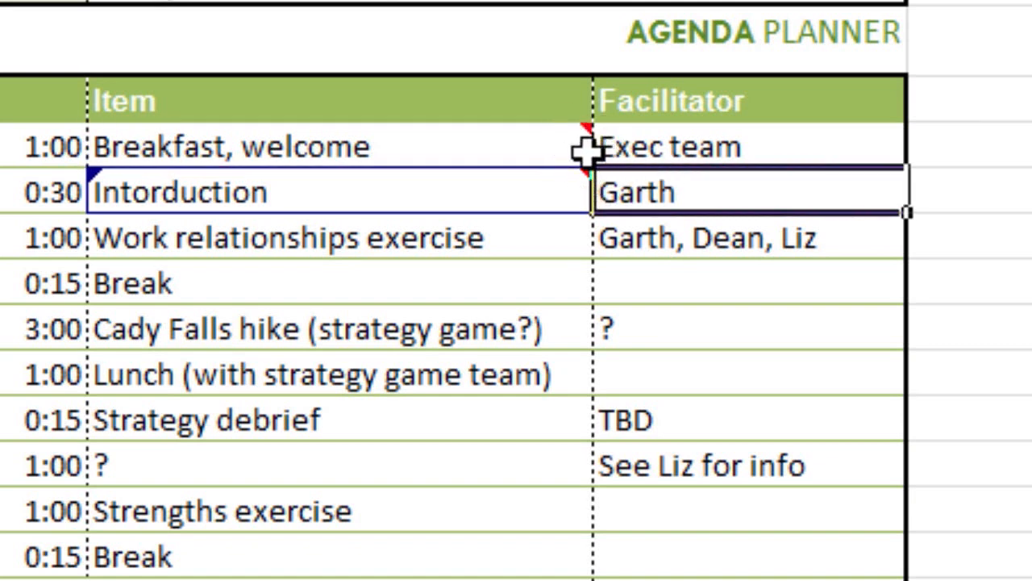
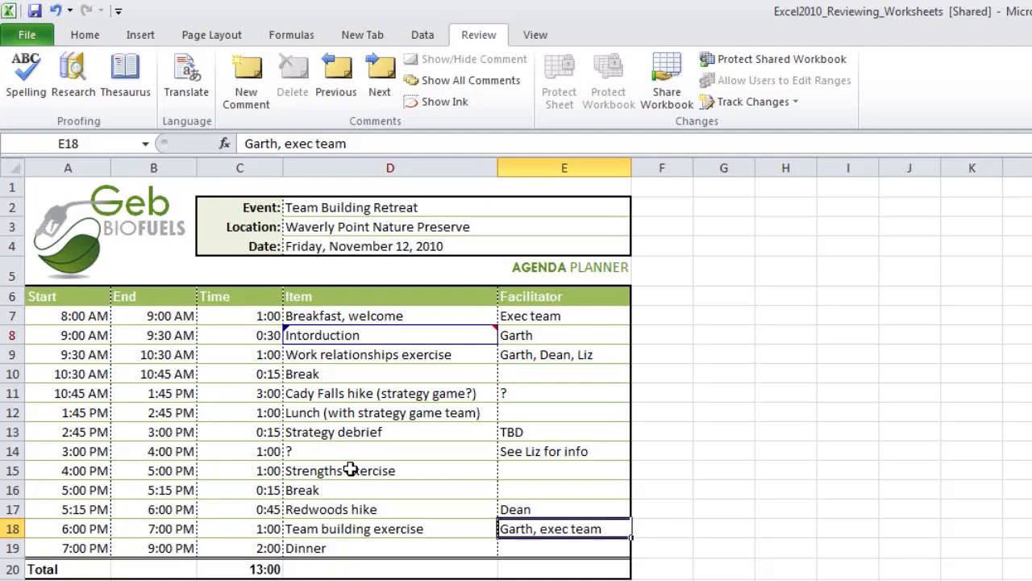
Step: Start a spelling check of the agenda sheet and browse the suggestions for "Geb"
{"action": "left_click", "coordinate": [274, 366]}
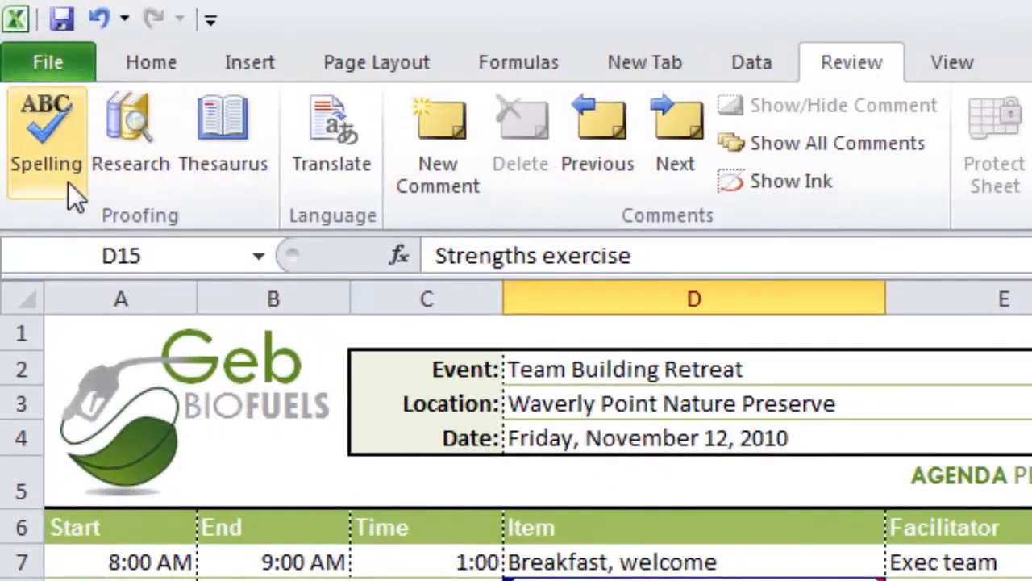
{"action": "left_click", "coordinate": [37, 172]}
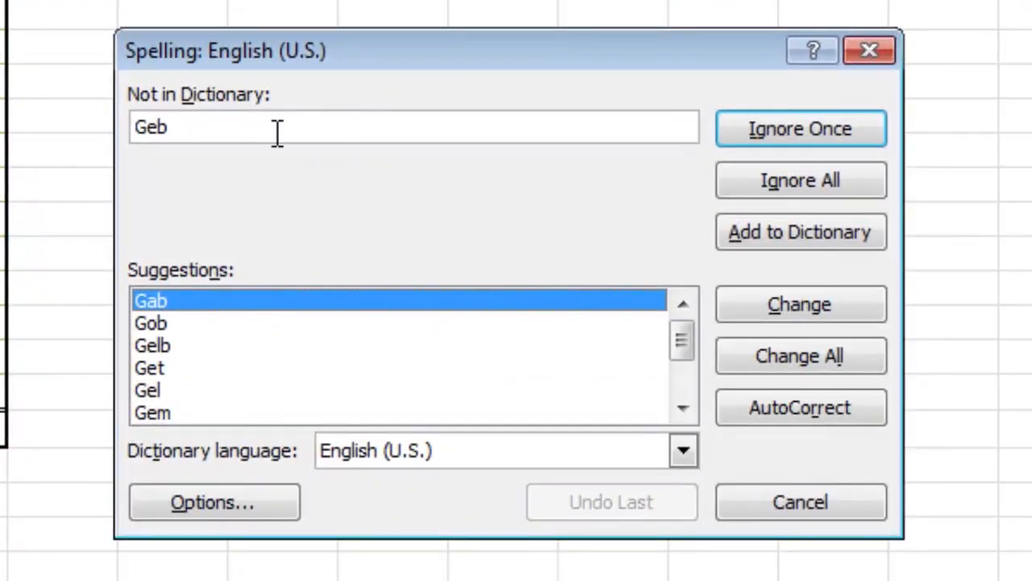
{"action": "mouse_move", "coordinate": [684, 341]}
{"action": "left_mouse_down"}
{"action": "mouse_move", "coordinate": [679, 388]}
{"action": "mouse_move", "coordinate": [684, 345]}
{"action": "left_mouse_up"}
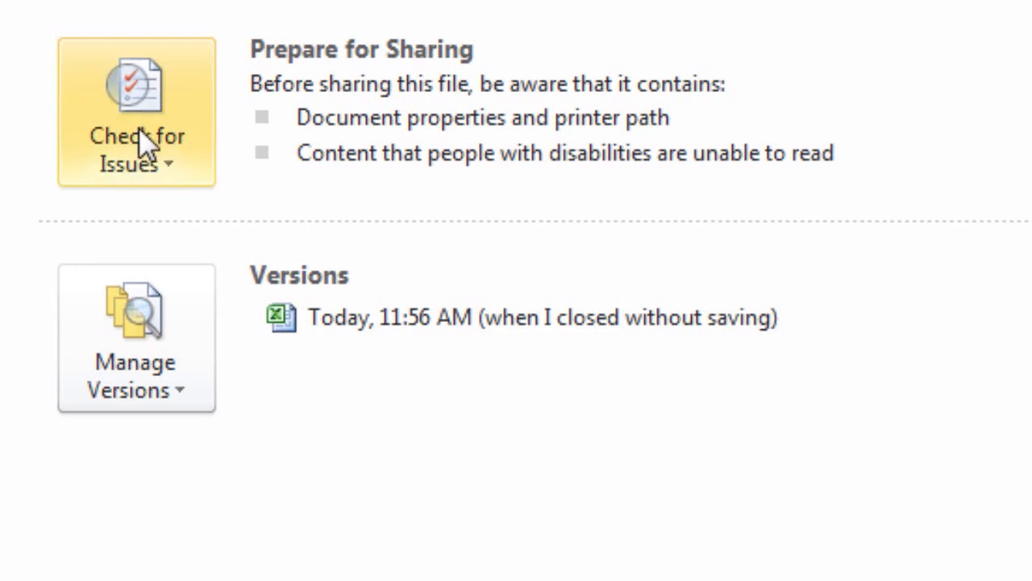
Step: Inspect the agenda workbook for hidden properties and personal information, leaving out Custom XML Data and Hidden Rows and Columns
{"action": "left_click", "coordinate": [174, 175]}
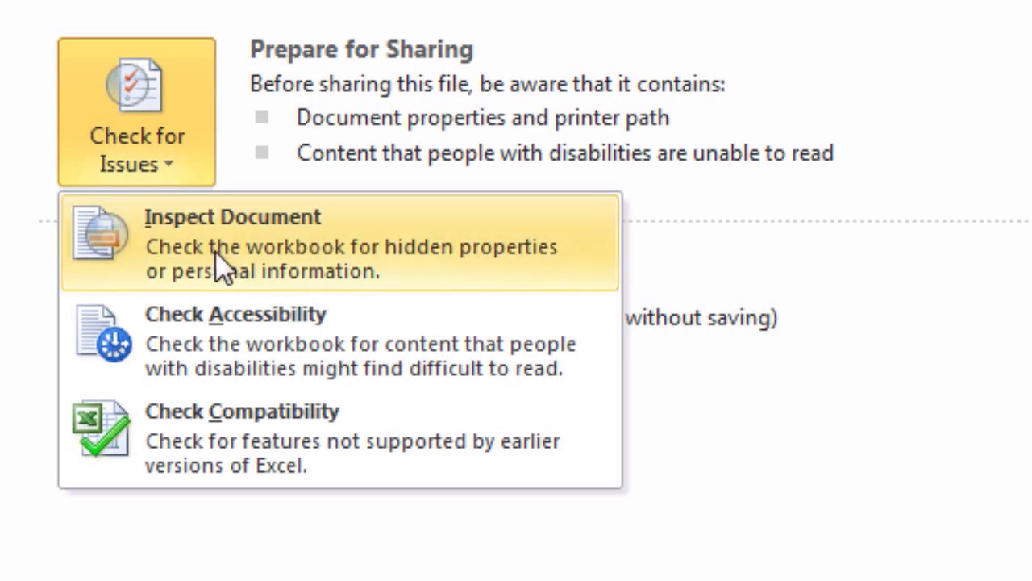
{"action": "left_click", "coordinate": [256, 275]}
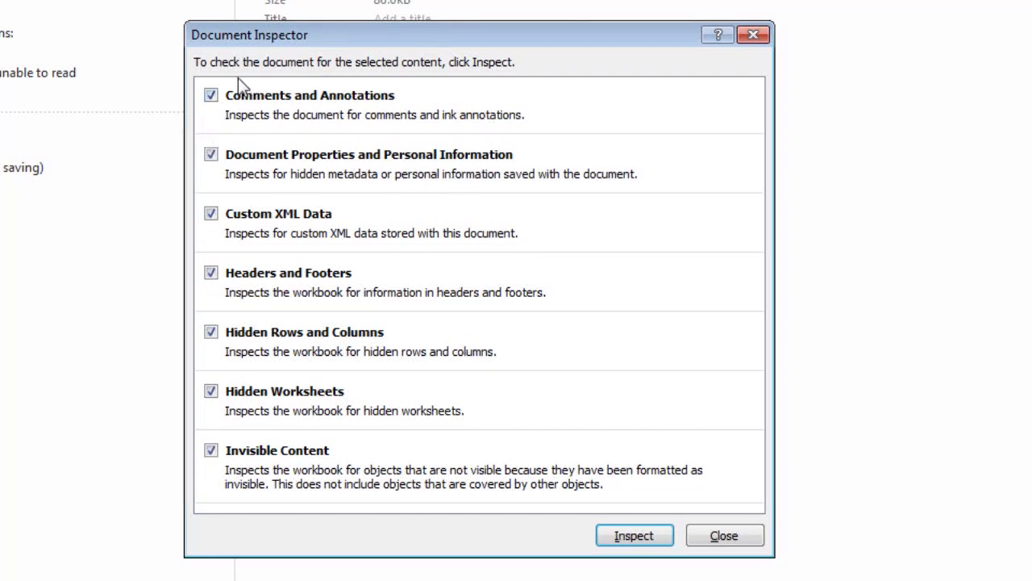
{"action": "left_click", "coordinate": [211, 214]}
{"action": "left_click", "coordinate": [212, 336]}
{"action": "left_click", "coordinate": [634, 534]}
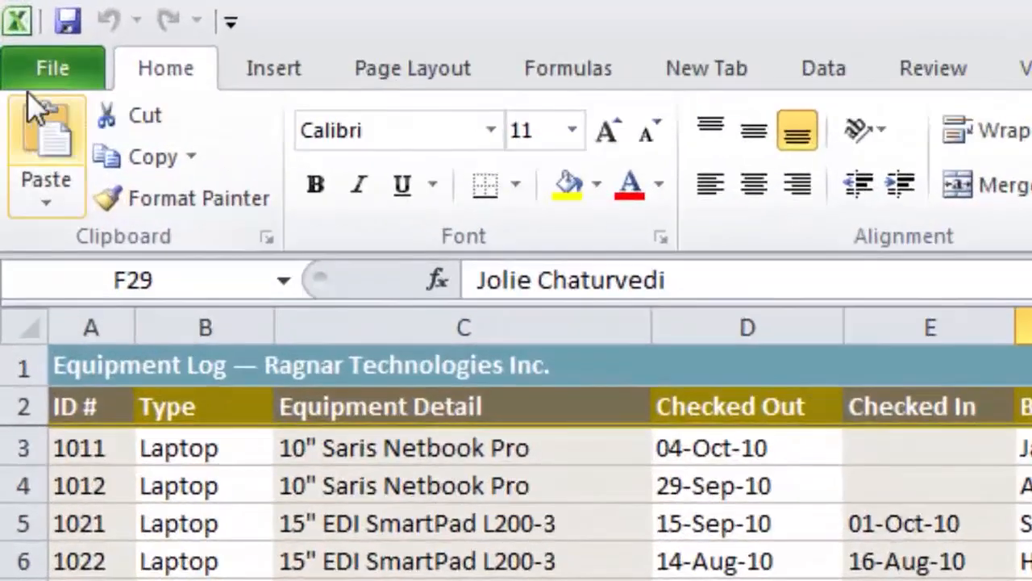
Step: Protect the current equipment log sheet without a password, allowing users only to select locked and unlocked cells
{"action": "left_click", "coordinate": [25, 75]}
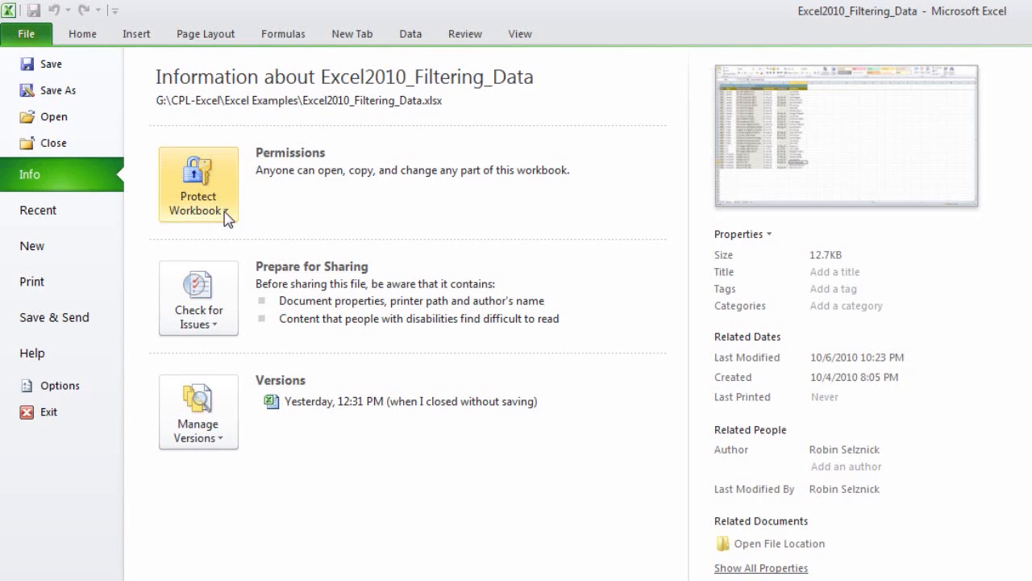
{"action": "left_click", "coordinate": [226, 215]}
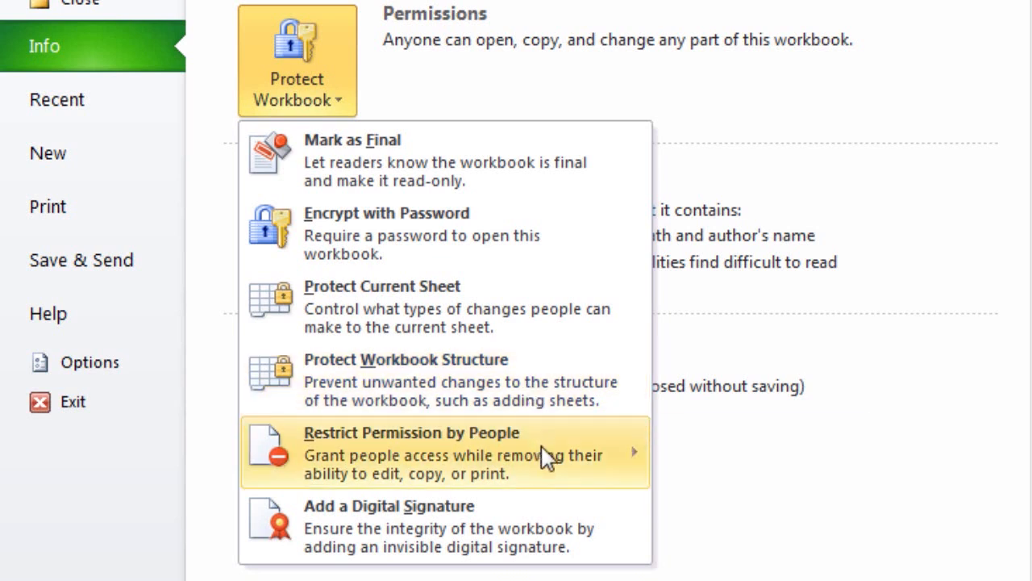
{"action": "mouse_move", "coordinate": [546, 457]}
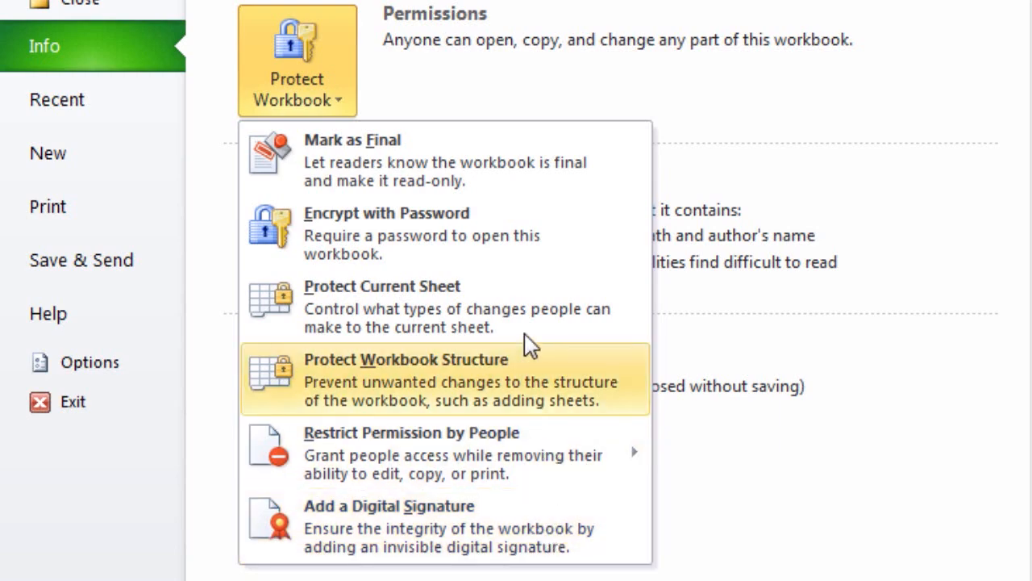
{"action": "left_click", "coordinate": [528, 327]}
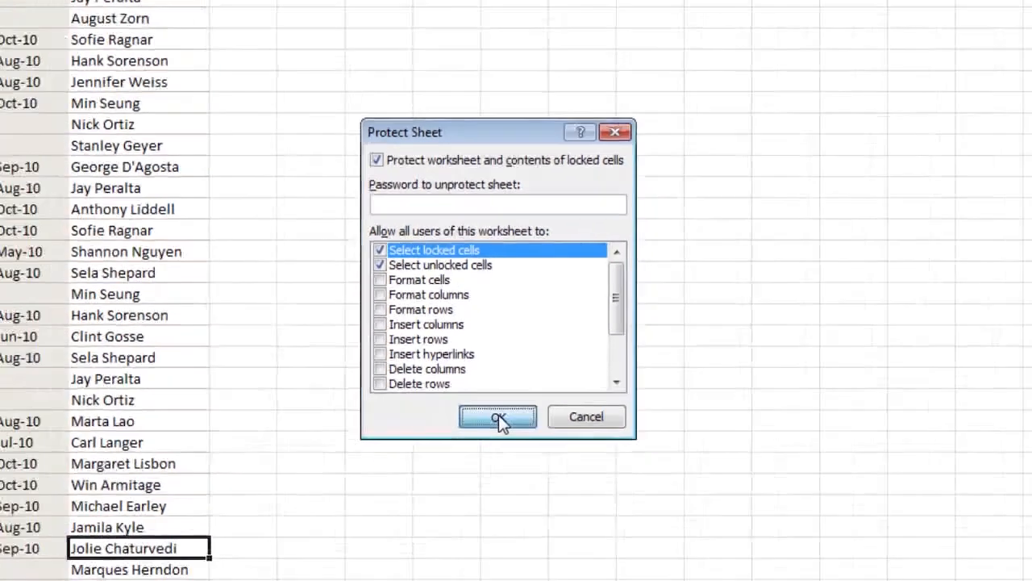
{"action": "left_click", "coordinate": [488, 514]}
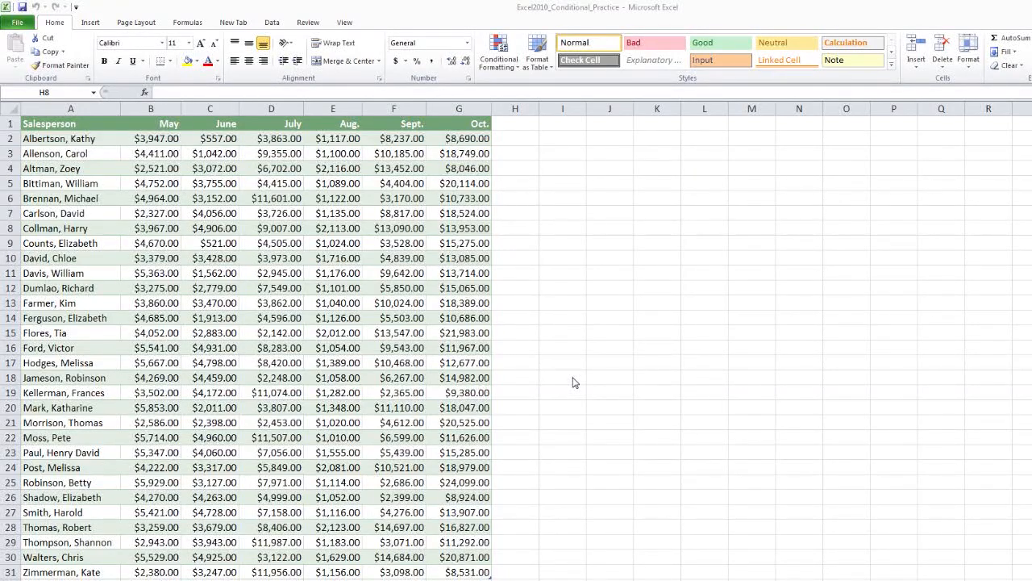
Step: Select the whole sales table A1:G31 and start a Greater Than conditional formatting rule for it
{"action": "left_click", "coordinate": [572, 377]}
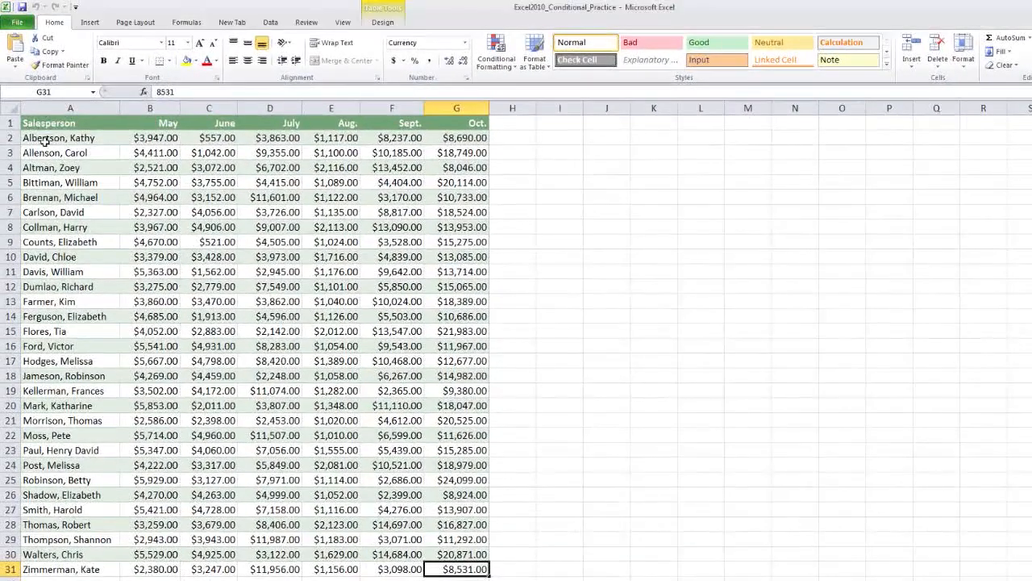
{"action": "left_click", "coordinate": [36, 123]}
{"action": "left_click_drag", "start_coordinate": [37, 123], "coordinate": [442, 570]}
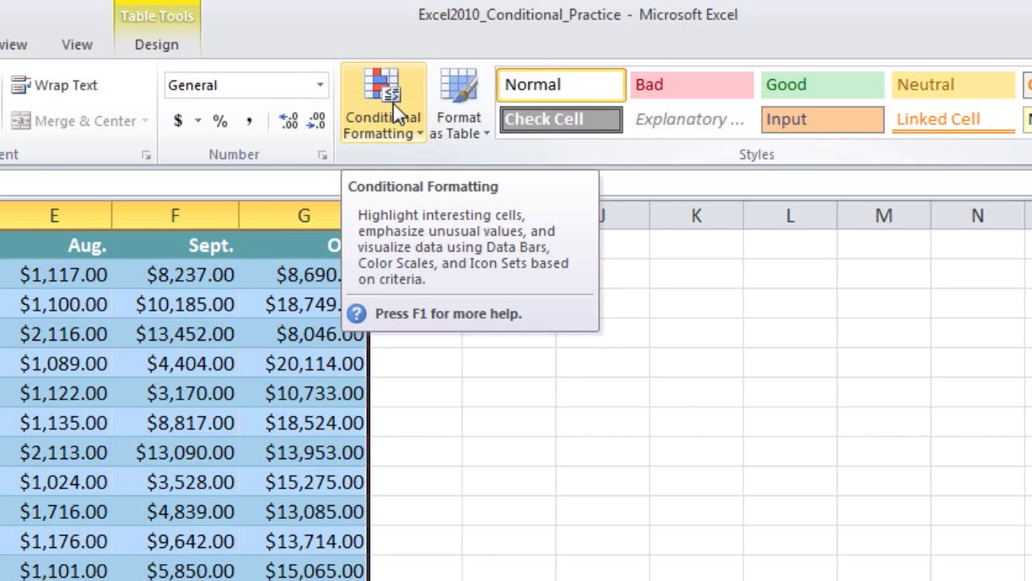
{"action": "left_click", "coordinate": [420, 132]}
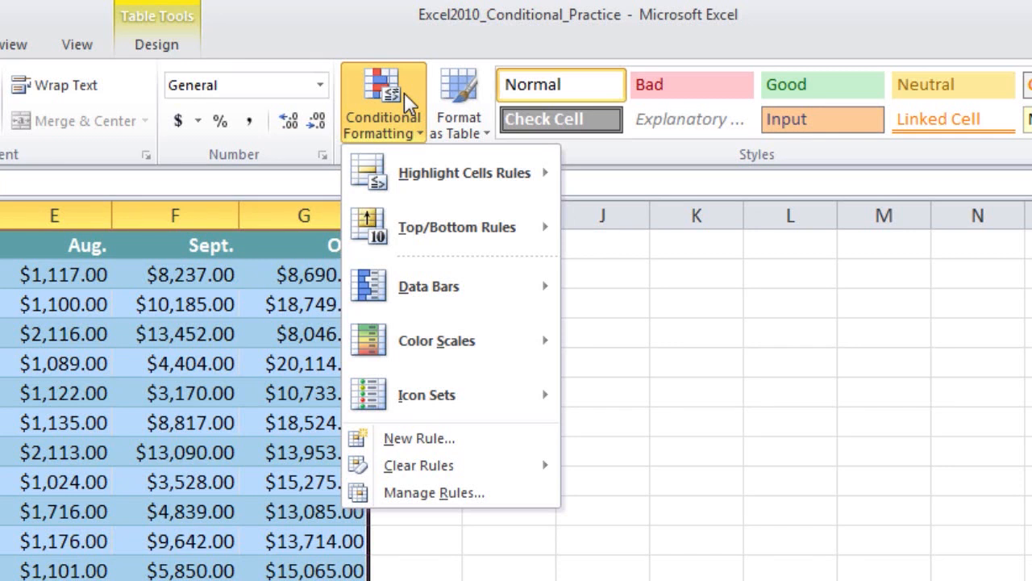
{"action": "mouse_move", "coordinate": [435, 184]}
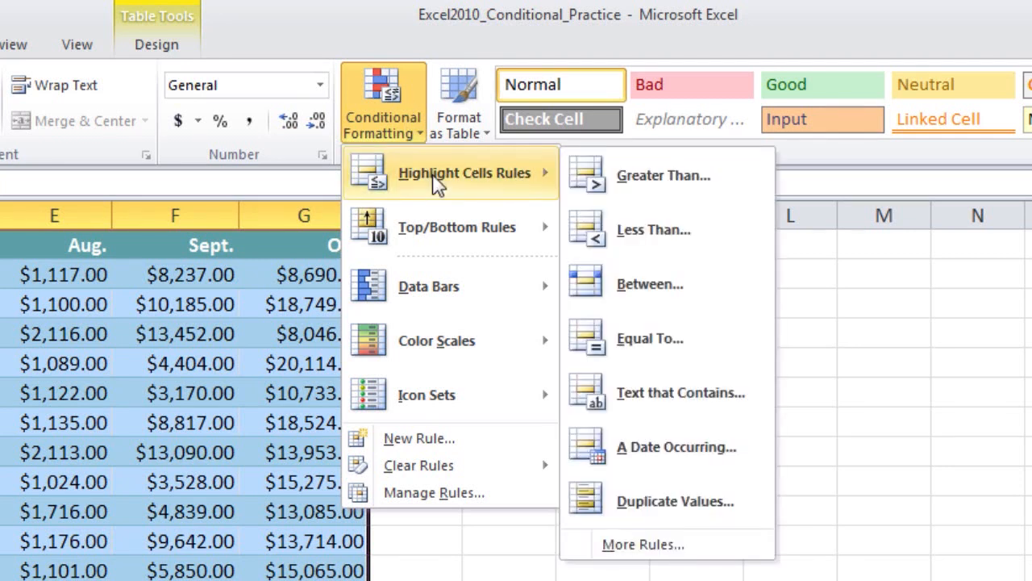
{"action": "mouse_move", "coordinate": [452, 249]}
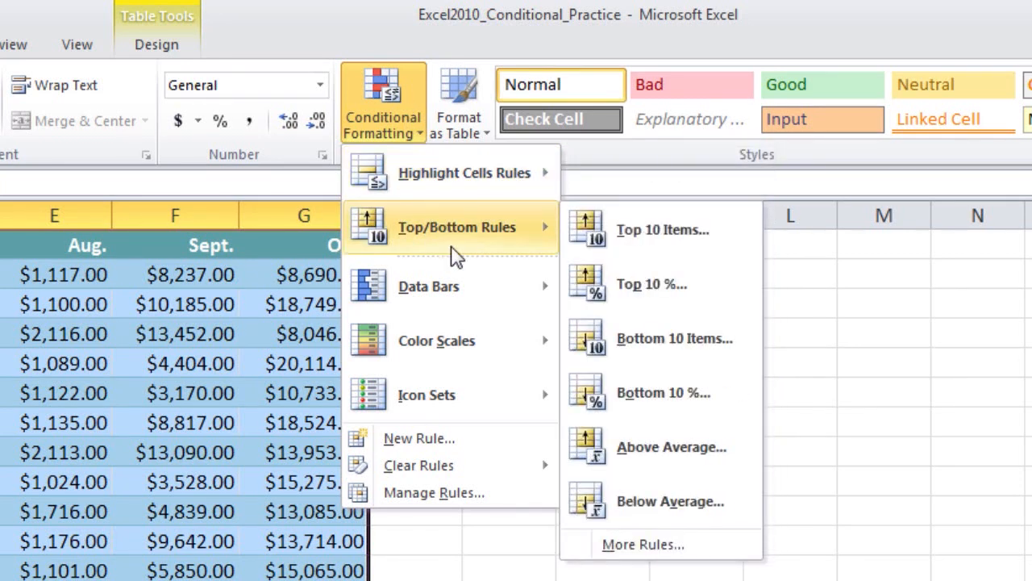
{"action": "mouse_move", "coordinate": [461, 295]}
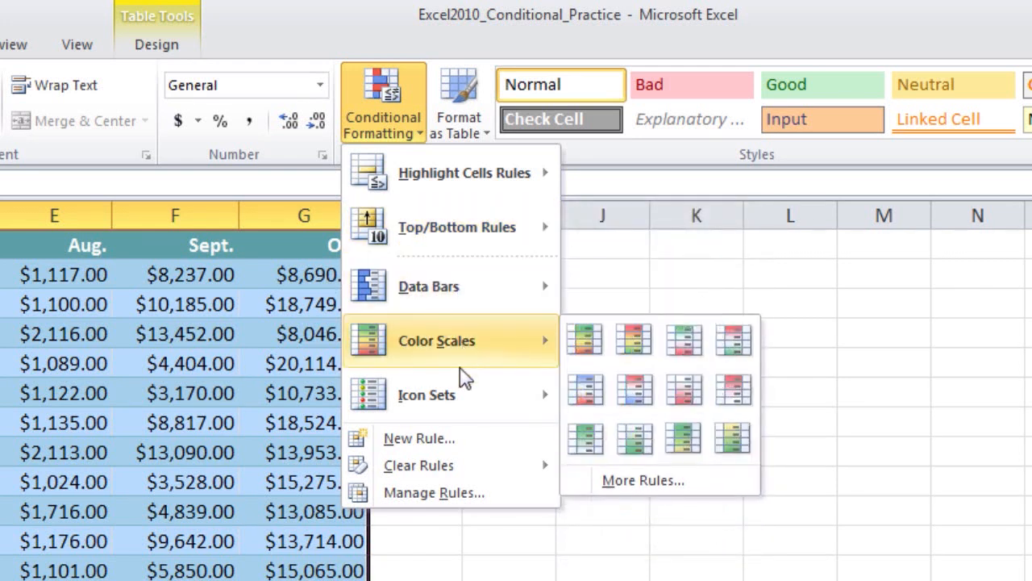
{"action": "mouse_move", "coordinate": [467, 399]}
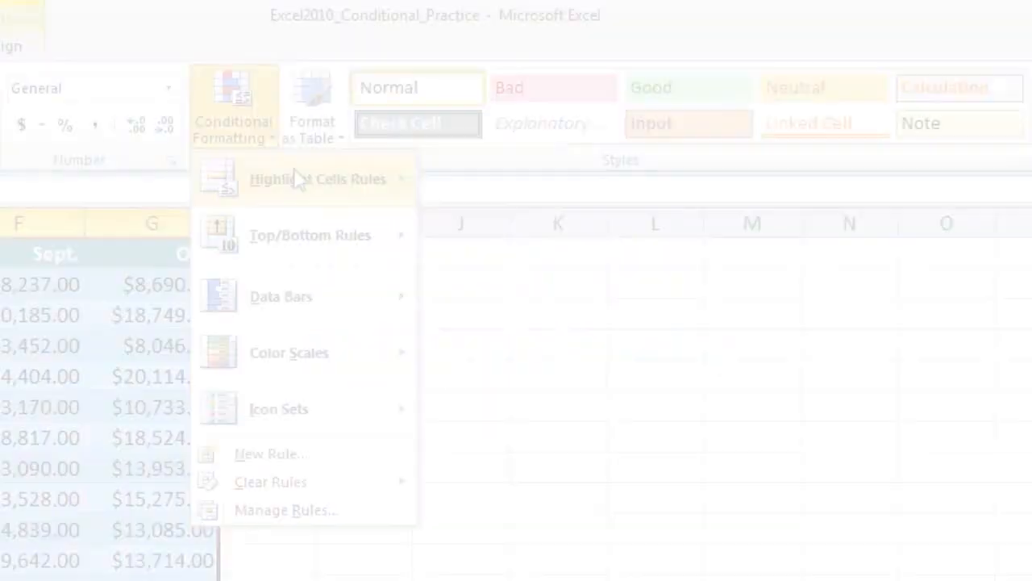
{"action": "mouse_move", "coordinate": [302, 196]}
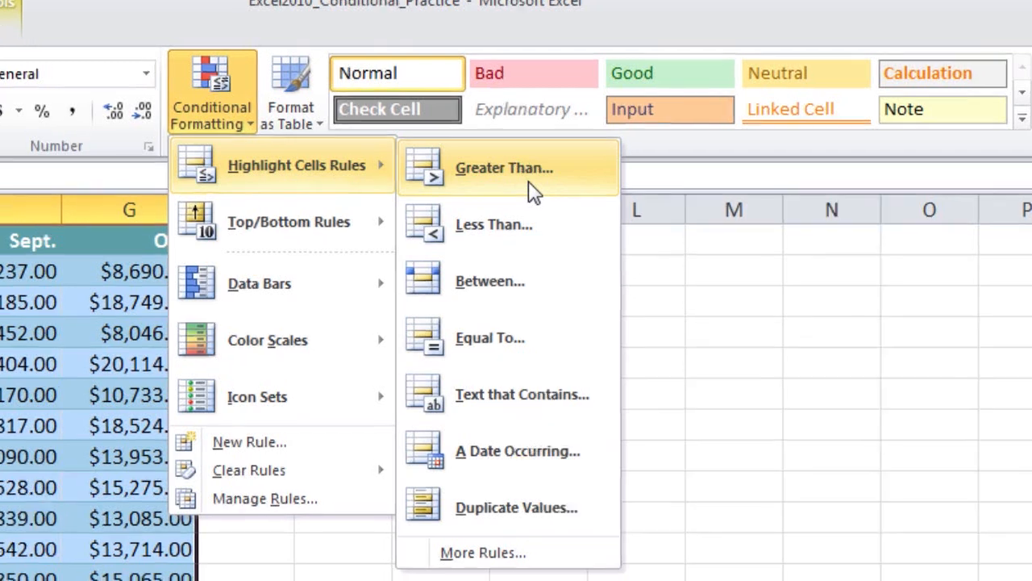
{"action": "left_click", "coordinate": [539, 202]}
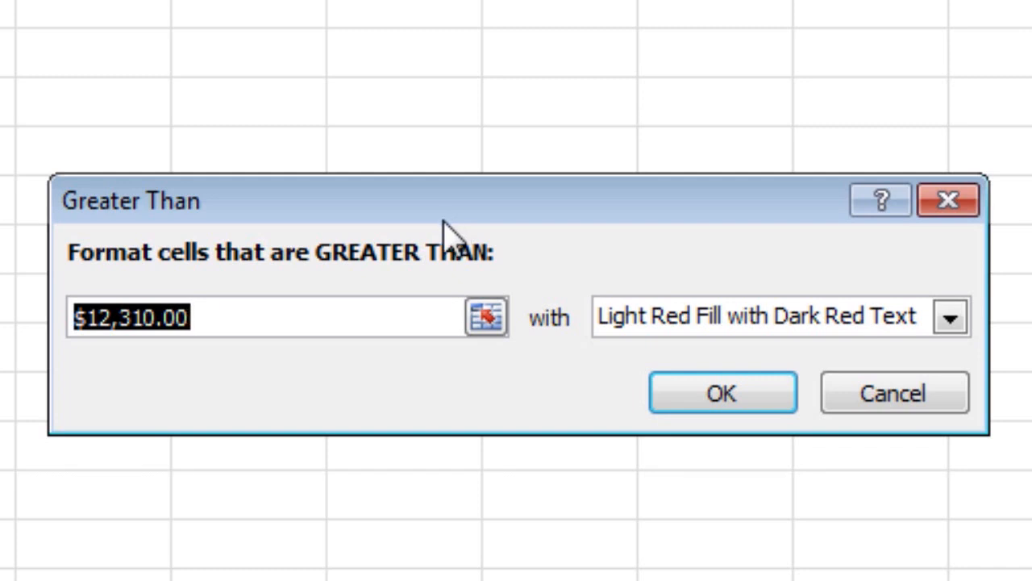
Step: Set the Greater Than rule's threshold to $10,000.00
{"action": "left_click", "coordinate": [121, 330]}
{"action": "left_click_drag", "start_coordinate": [97, 322], "coordinate": [118, 323]}
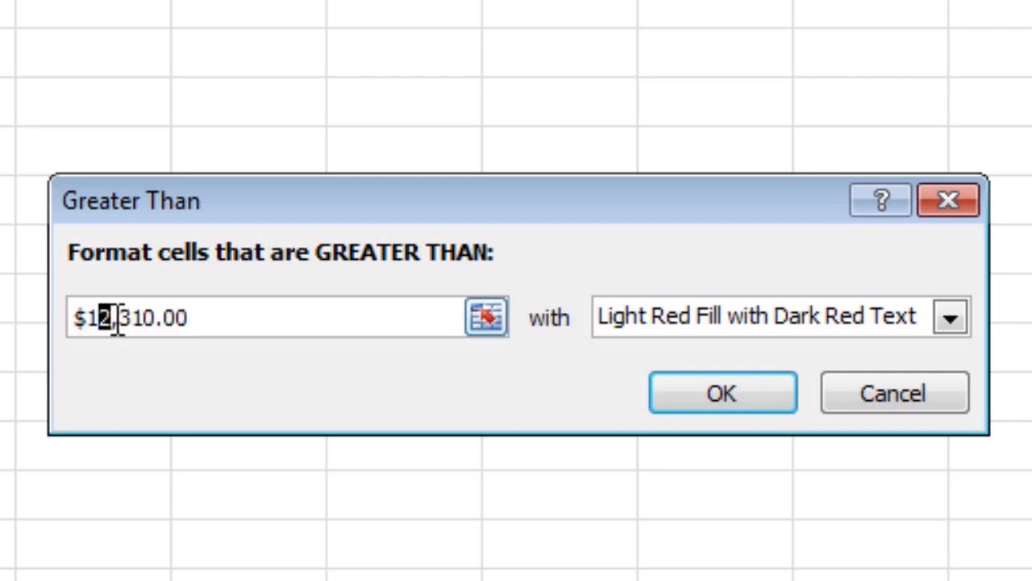
{"action": "type", "text": "0"}
{"action": "left_click_drag", "start_coordinate": [118, 327], "coordinate": [162, 328]}
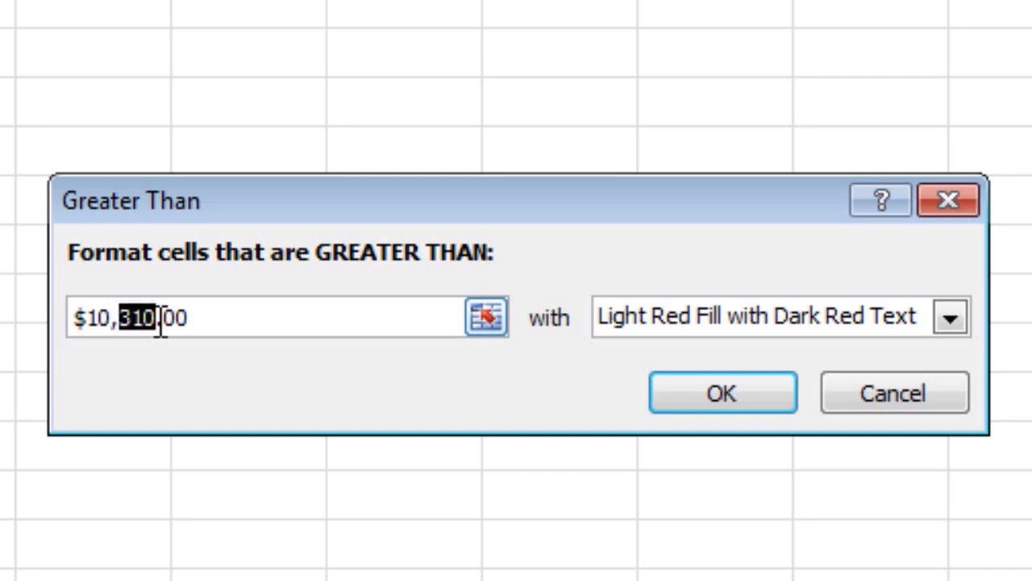
{"action": "type", "text": "00"}
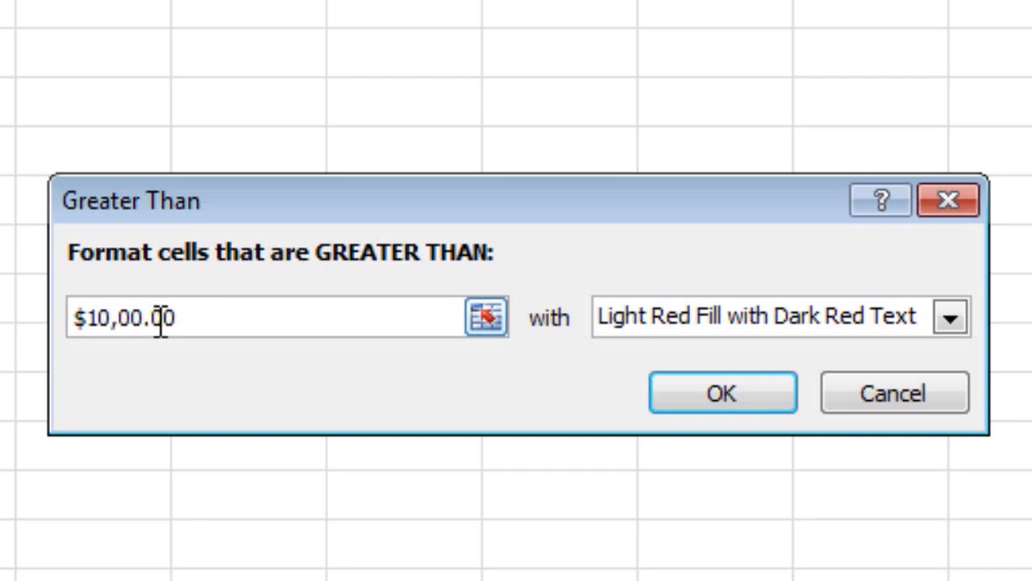
{"action": "type", "text": "0"}
Step: Try Yellow Fill with Dark Yellow Text, Light Red Fill, Red Border and finally Green Fill with Dark Green Text for the Greater Than rule
{"action": "left_click", "coordinate": [951, 320]}
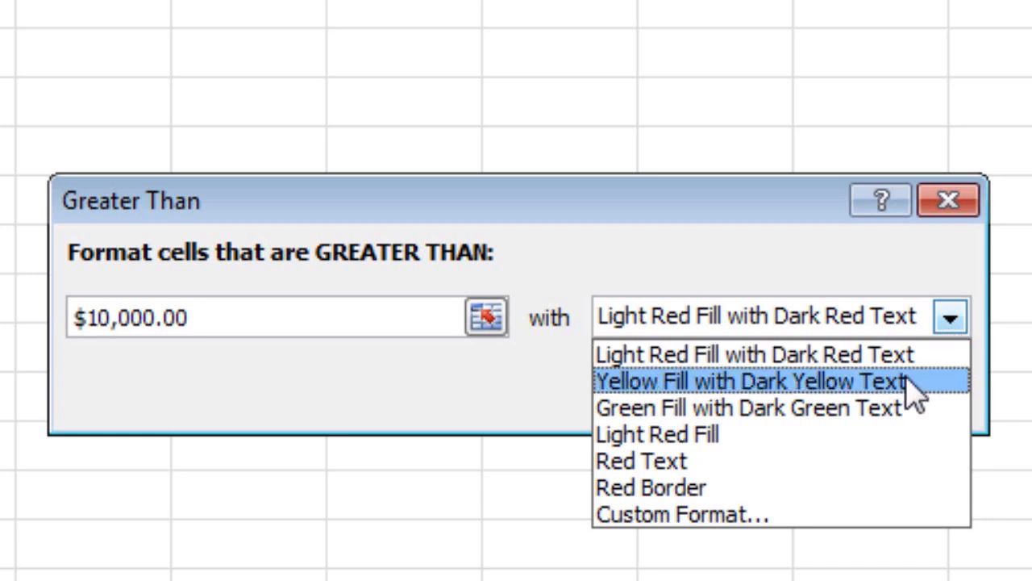
{"action": "left_click", "coordinate": [916, 383]}
{"action": "left_click", "coordinate": [950, 323]}
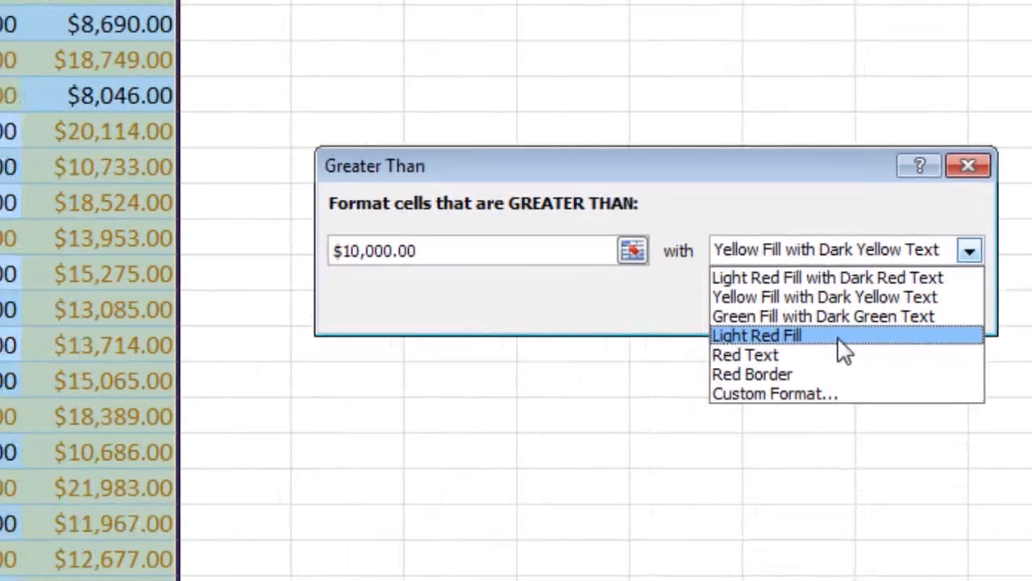
{"action": "left_click", "coordinate": [814, 434]}
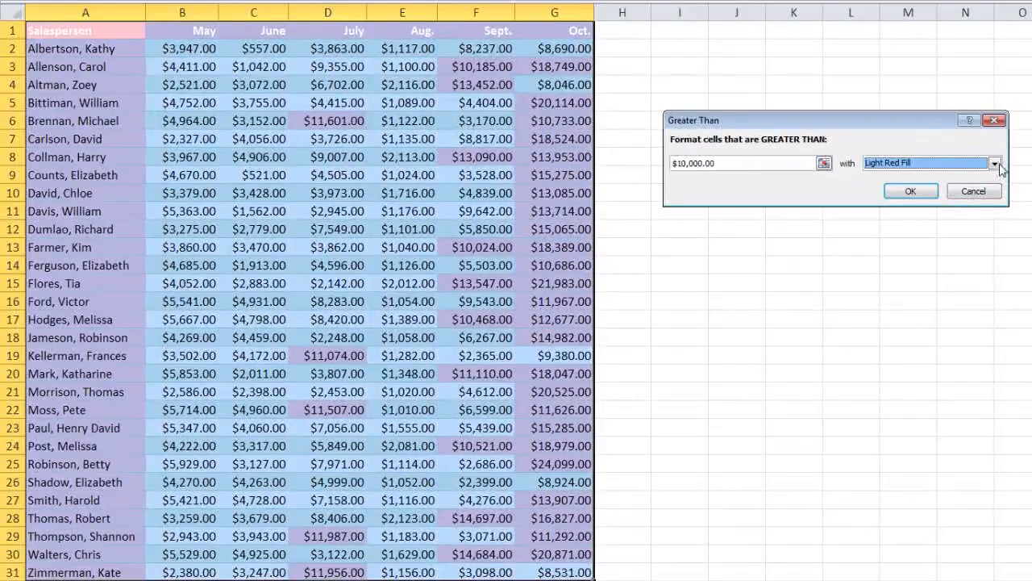
{"action": "left_click", "coordinate": [996, 164]}
{"action": "left_click", "coordinate": [912, 227]}
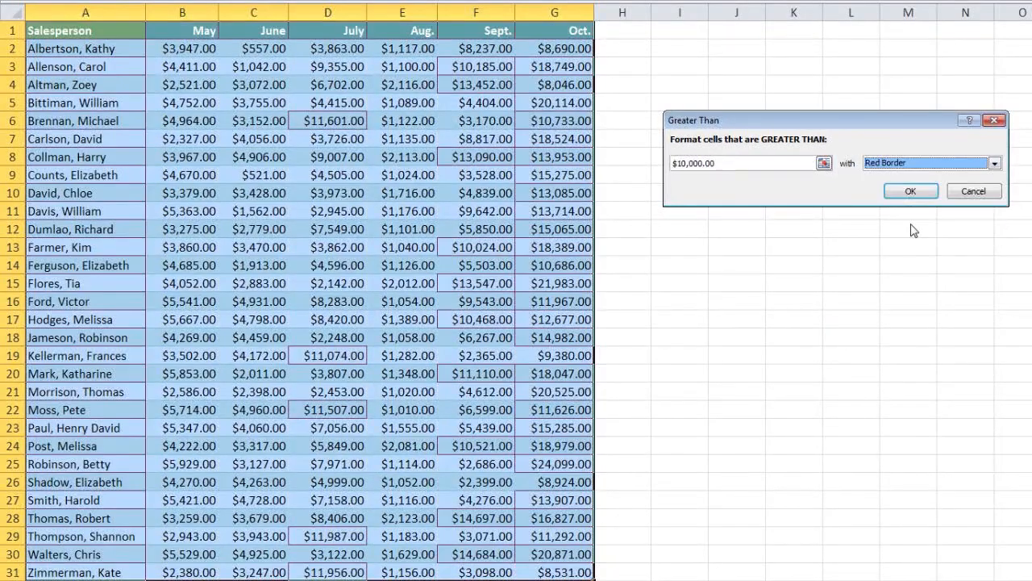
{"action": "left_click", "coordinate": [996, 164]}
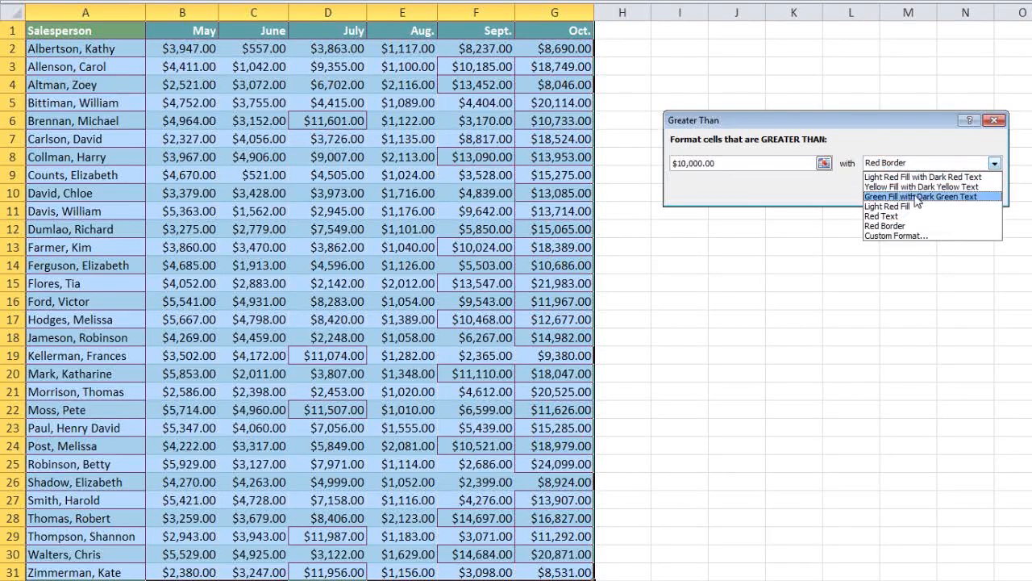
{"action": "left_click", "coordinate": [914, 198]}
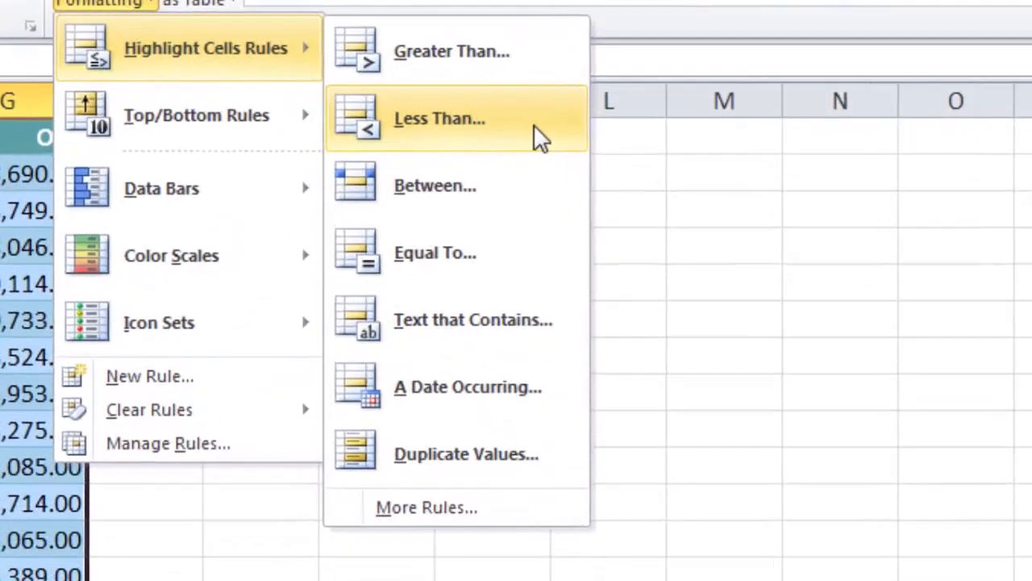
Step: Start a Less Than rule for the selected sales table and change its threshold to $14,010.00
{"action": "left_click", "coordinate": [589, 246]}
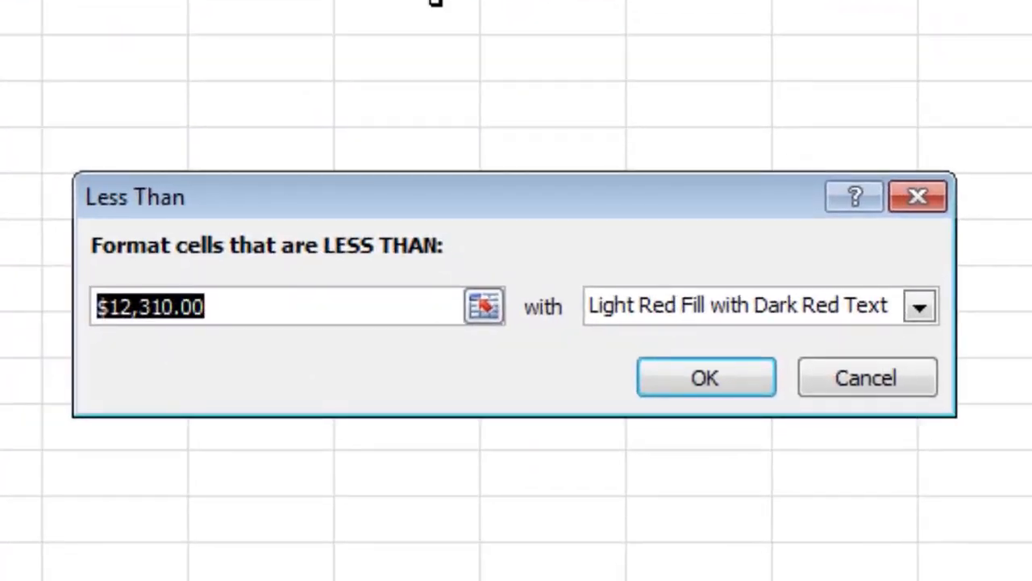
{"action": "left_click", "coordinate": [134, 318]}
{"action": "left_click_drag", "start_coordinate": [134, 319], "coordinate": [116, 321]}
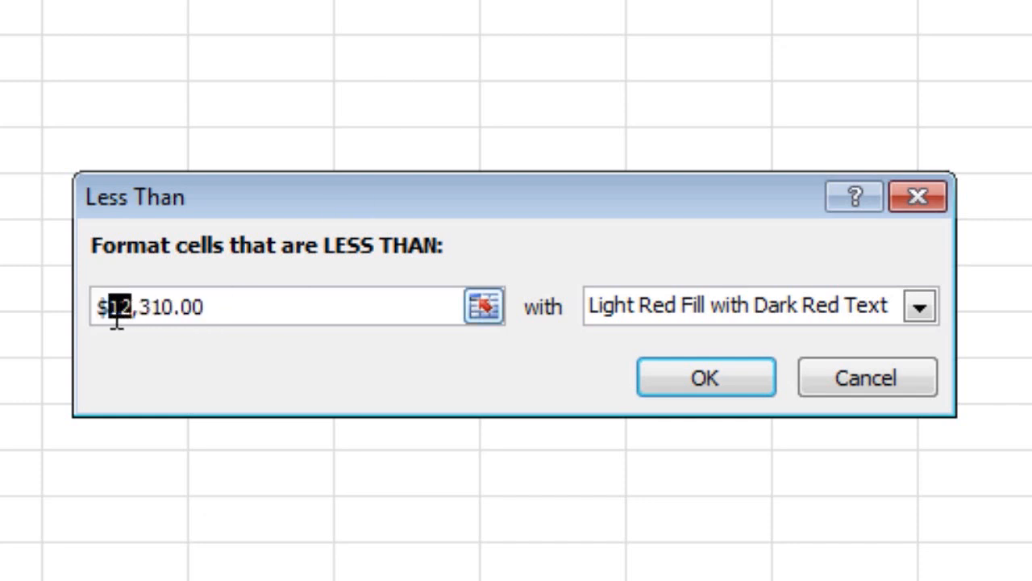
{"action": "type", "text": "14"}
{"action": "left_click_drag", "start_coordinate": [138, 321], "coordinate": [147, 321]}
{"action": "type", "text": "0"}
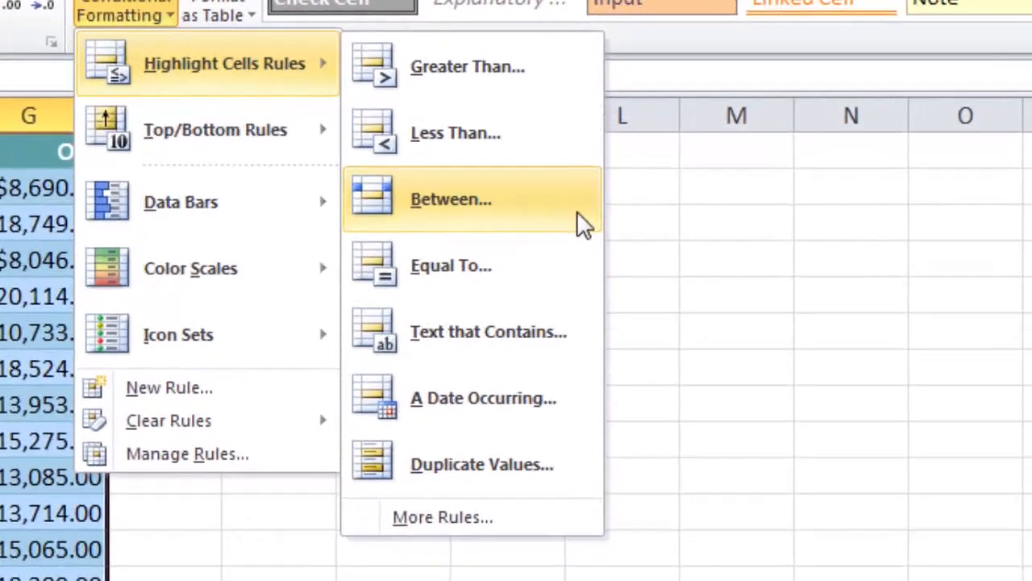
Step: Start a Between rule for the sales table, set its lower limit to $3,416.00 and begin editing the upper limit's thousands
{"action": "left_click", "coordinate": [576, 210]}
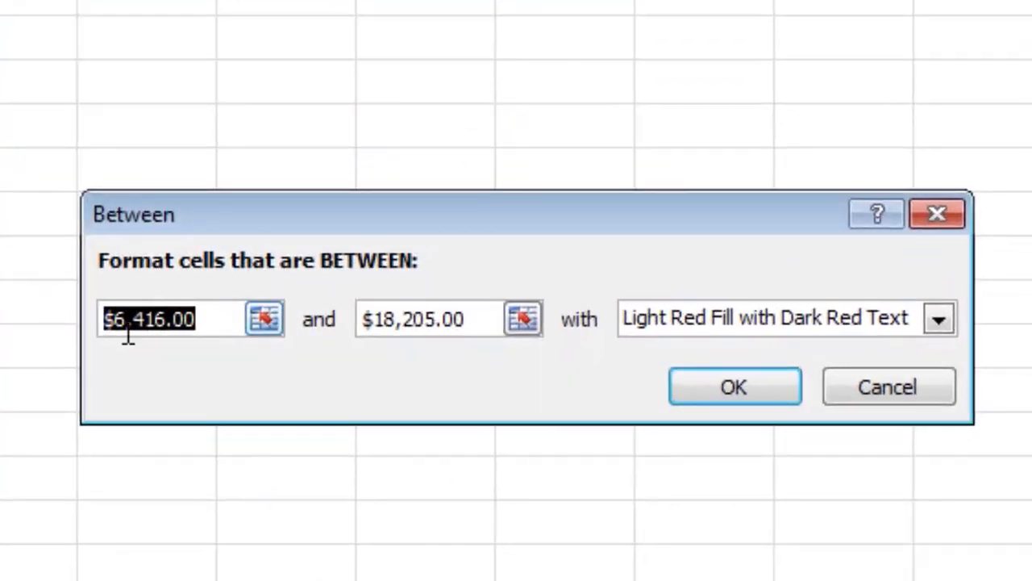
{"action": "left_click", "coordinate": [118, 330]}
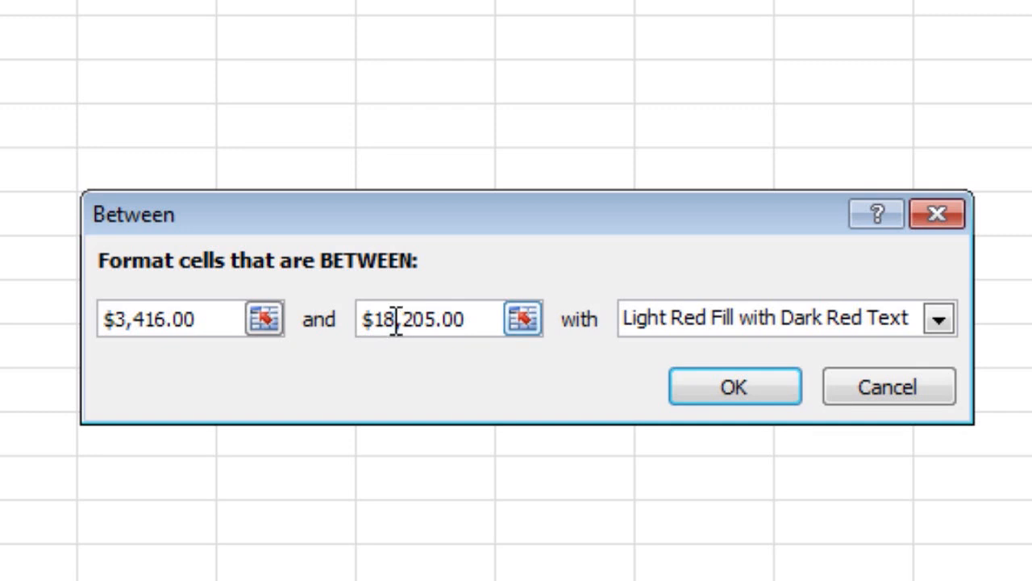
{"action": "left_click_drag", "start_coordinate": [393, 320], "coordinate": [376, 327]}
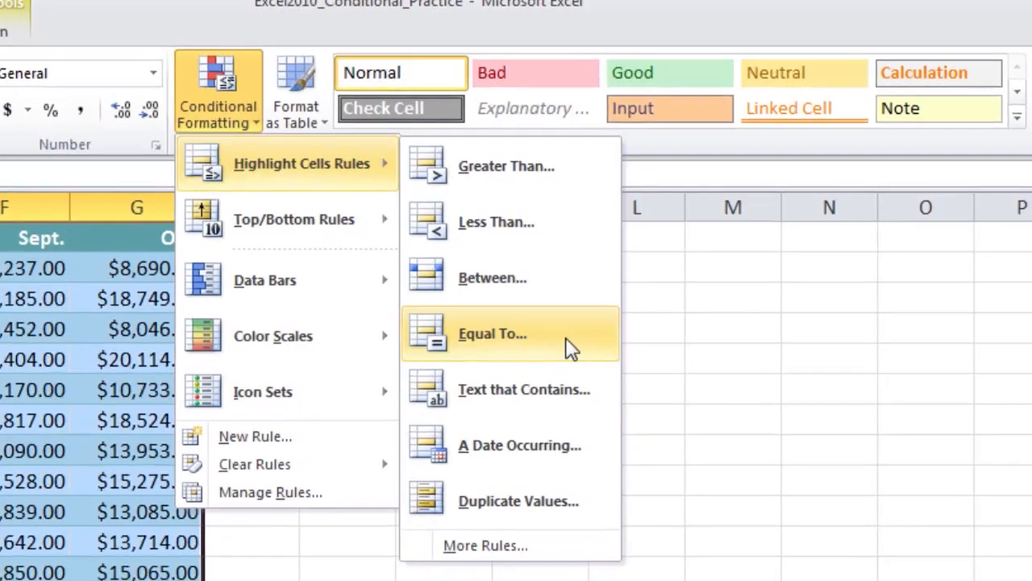
Step: Look at the Equal To, Text that Contains and A Date Occurring rule settings, including the available date periods
{"action": "left_click", "coordinate": [569, 346]}
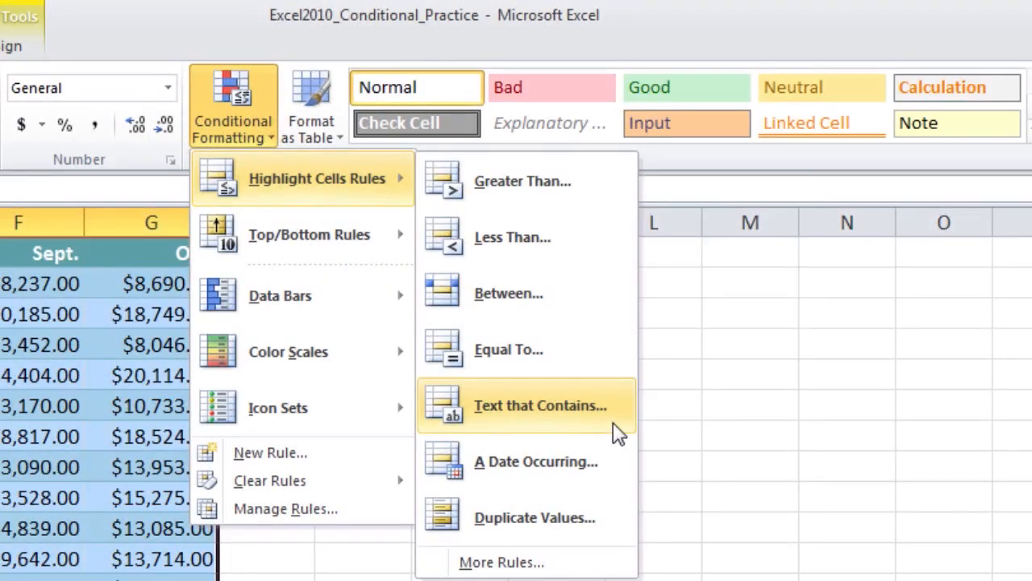
{"action": "left_click", "coordinate": [614, 423]}
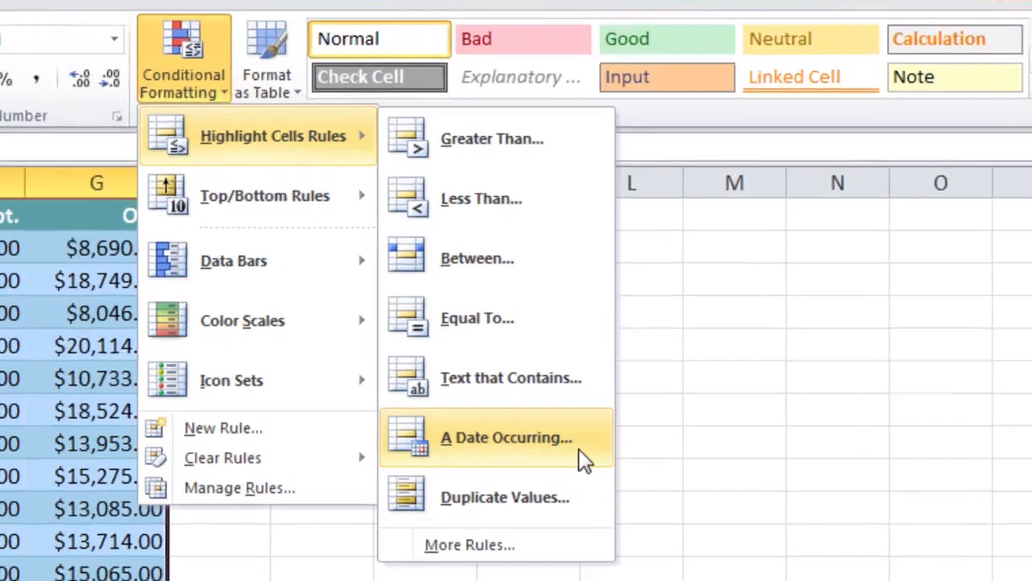
{"action": "left_click", "coordinate": [595, 472]}
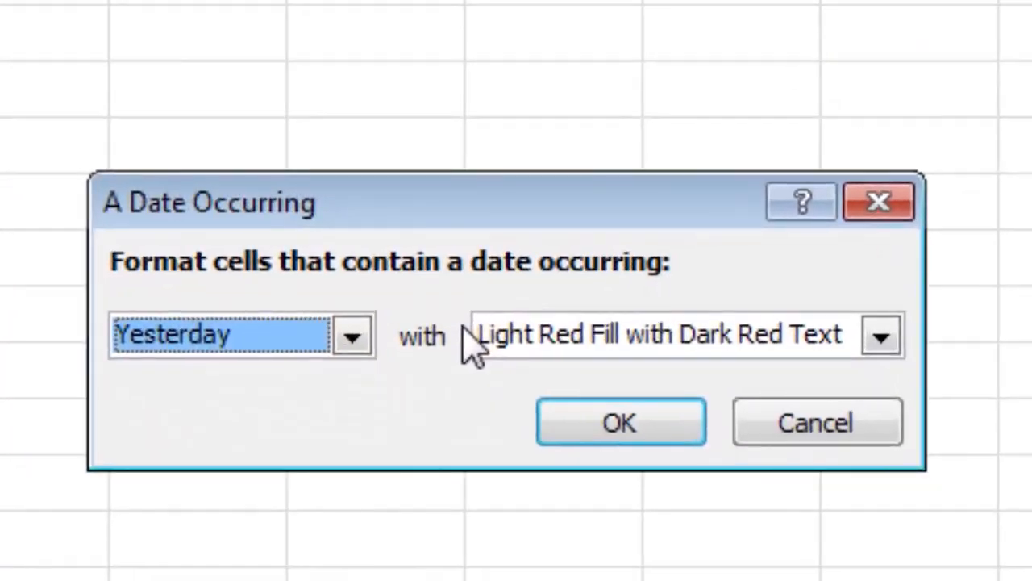
{"action": "left_click", "coordinate": [355, 338]}
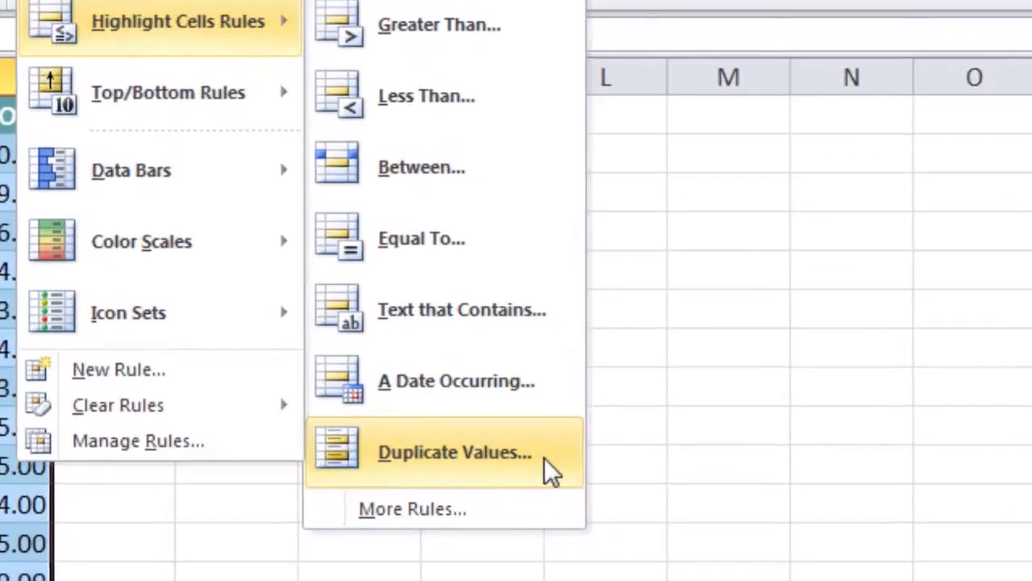
Step: Start a Duplicate Values rule, switch it to Unique values and return it to Duplicate
{"action": "left_click", "coordinate": [613, 532]}
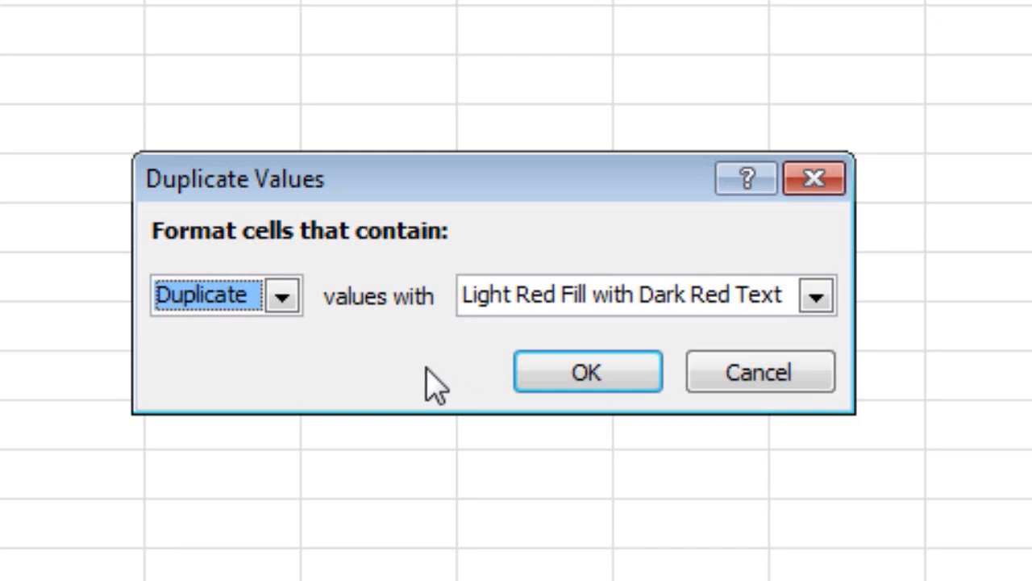
{"action": "left_click", "coordinate": [284, 298]}
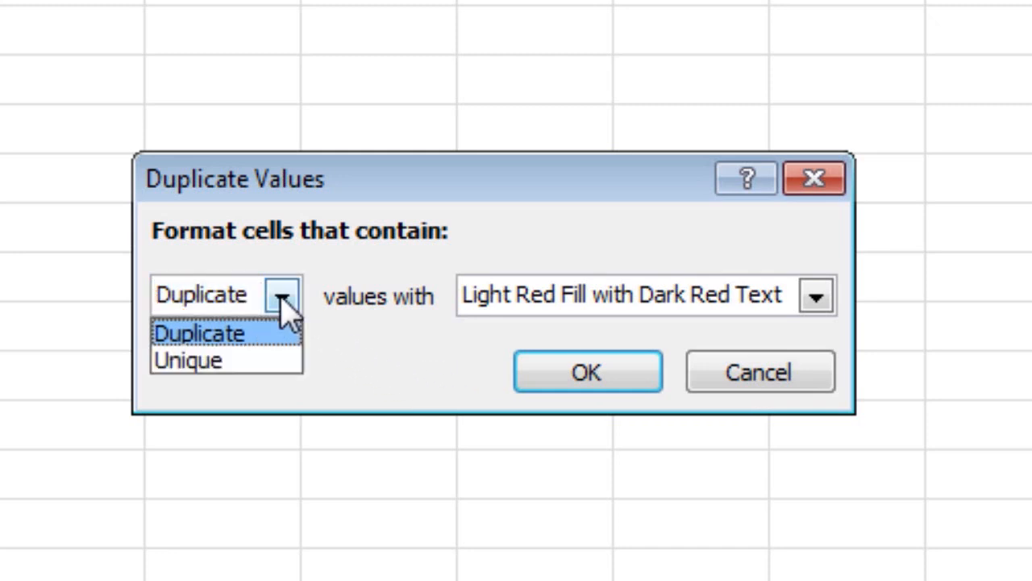
{"action": "left_click", "coordinate": [260, 363]}
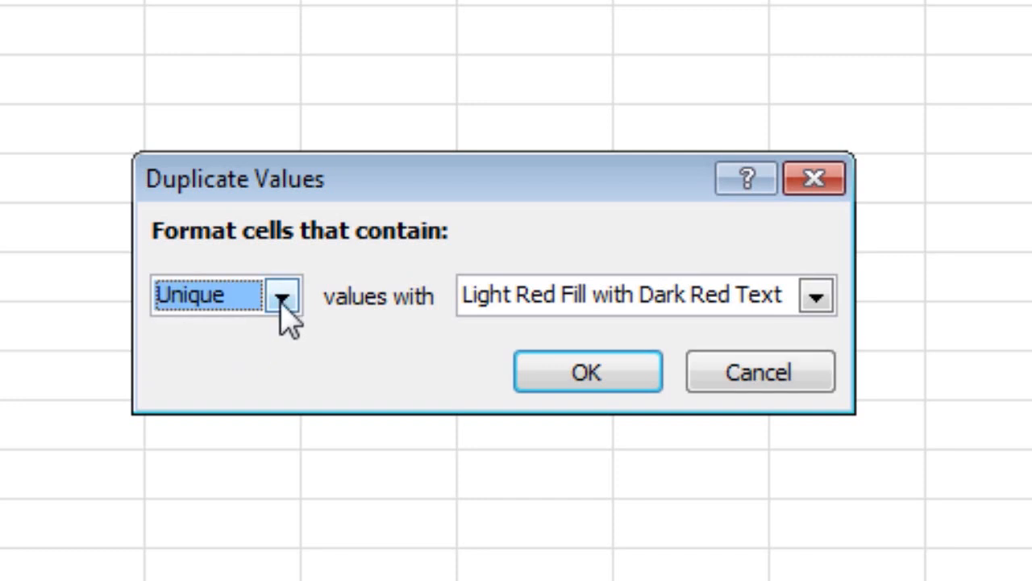
{"action": "left_click", "coordinate": [282, 297]}
{"action": "left_click", "coordinate": [247, 332]}
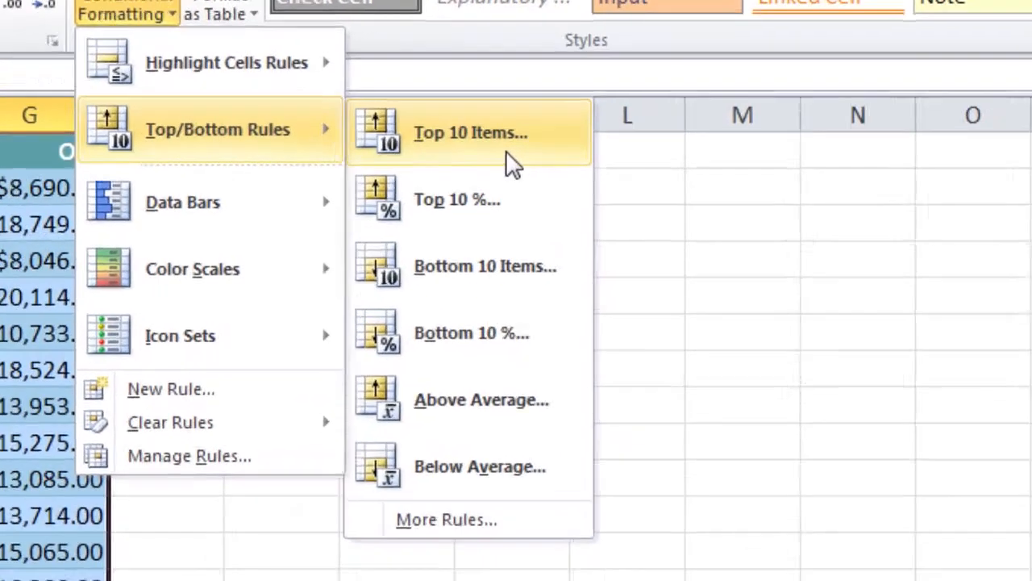
Step: Start a Top 10 Items rule for the sales table and set it to format the top 12 cells
{"action": "left_click", "coordinate": [542, 252]}
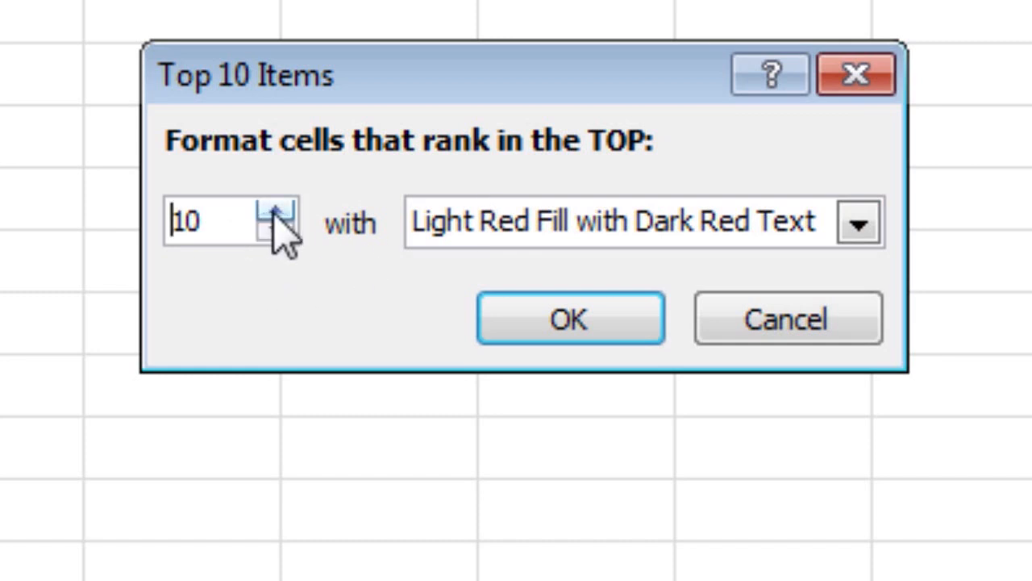
{"action": "left_click_drag", "start_coordinate": [237, 232], "coordinate": [149, 230]}
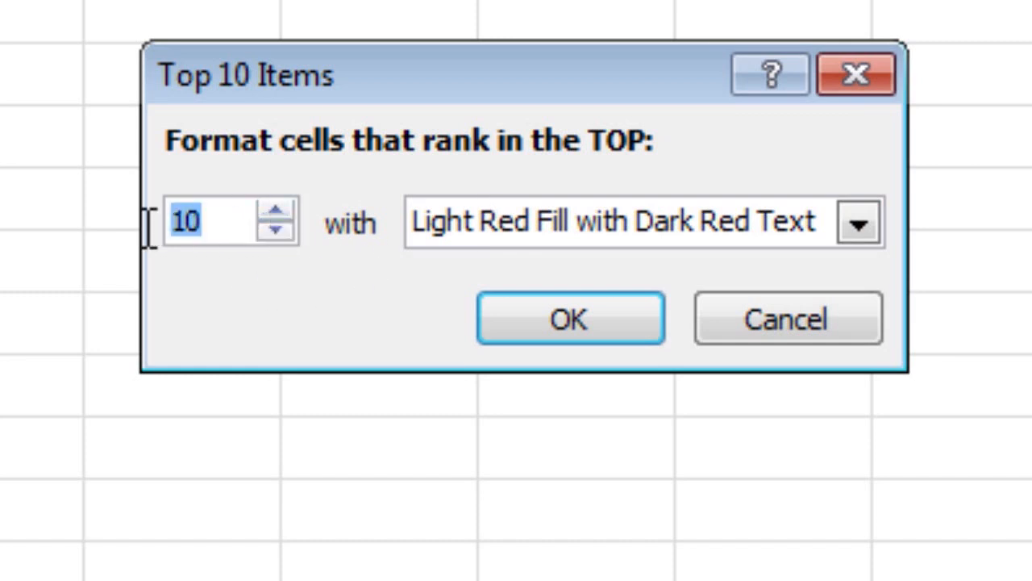
{"action": "type", "text": "5"}
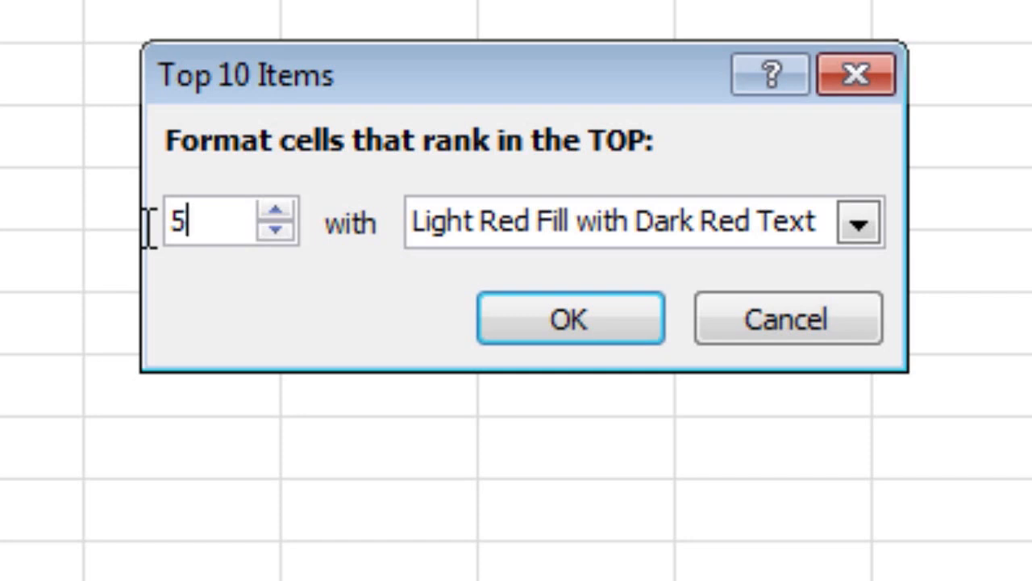
{"action": "key", "text": "BackSpace"}
{"action": "type", "text": "12"}
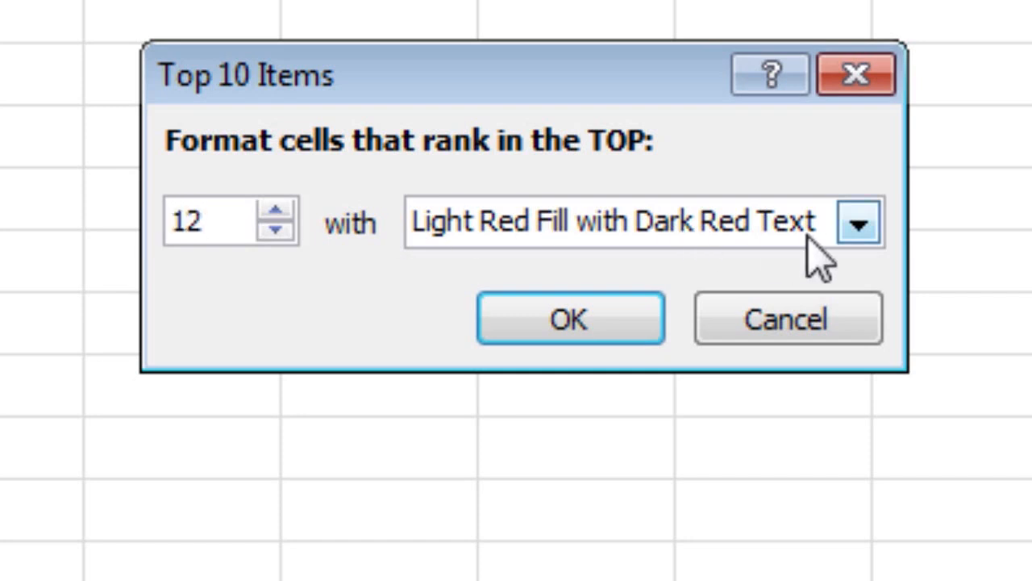
Step: Try Light Red Fill and Yellow Fill with Dark Yellow Text for the top items rule, ending with Green Fill with Dark Green Text
{"action": "left_click", "coordinate": [859, 227]}
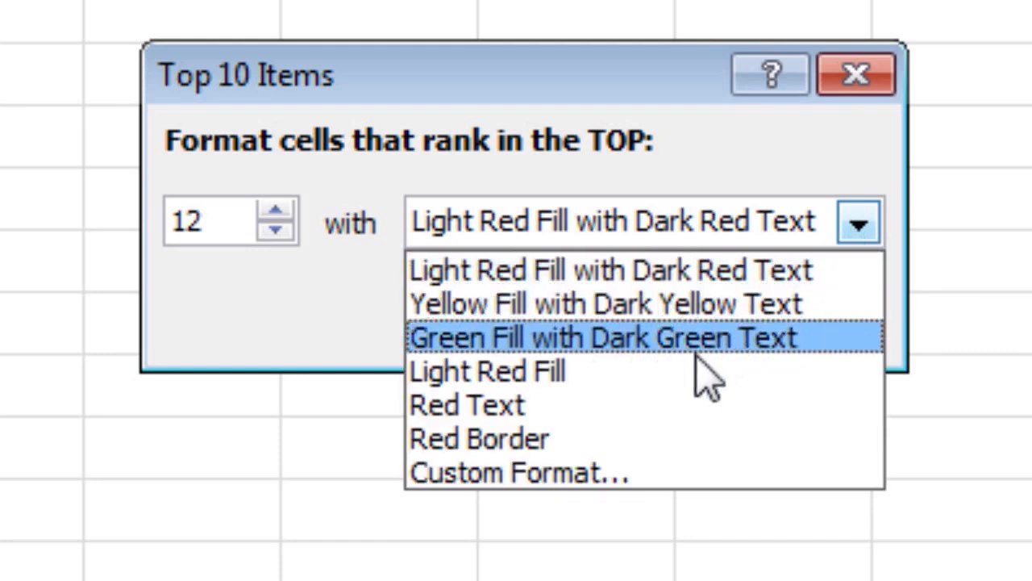
{"action": "left_click", "coordinate": [663, 376]}
{"action": "left_click", "coordinate": [855, 228]}
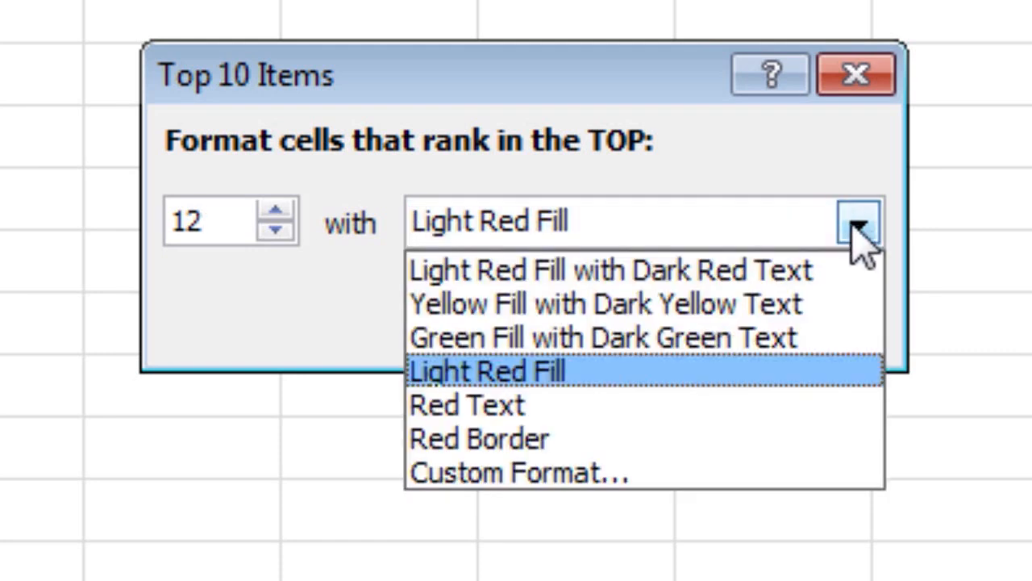
{"action": "left_click", "coordinate": [703, 311]}
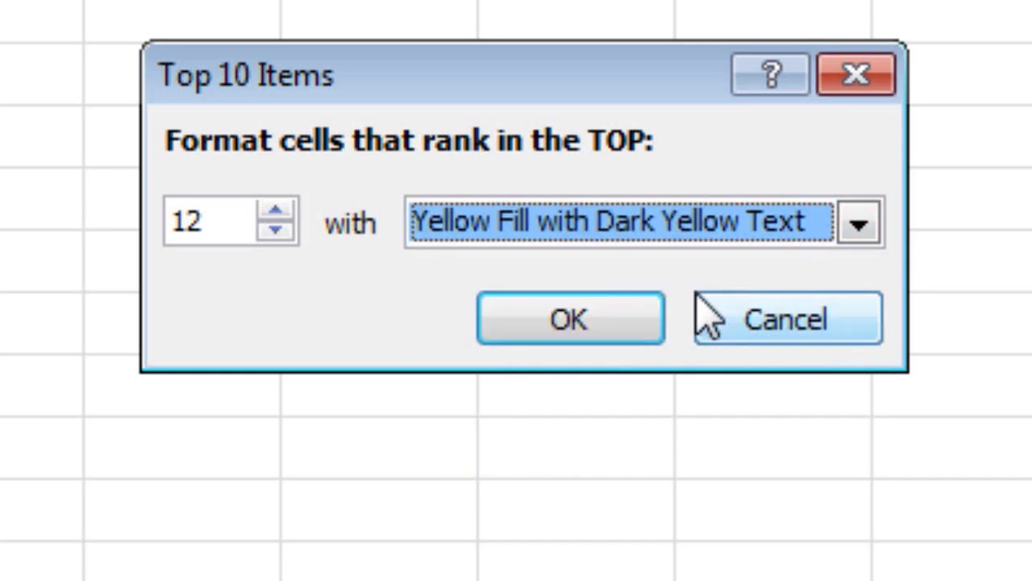
{"action": "left_click", "coordinate": [859, 234]}
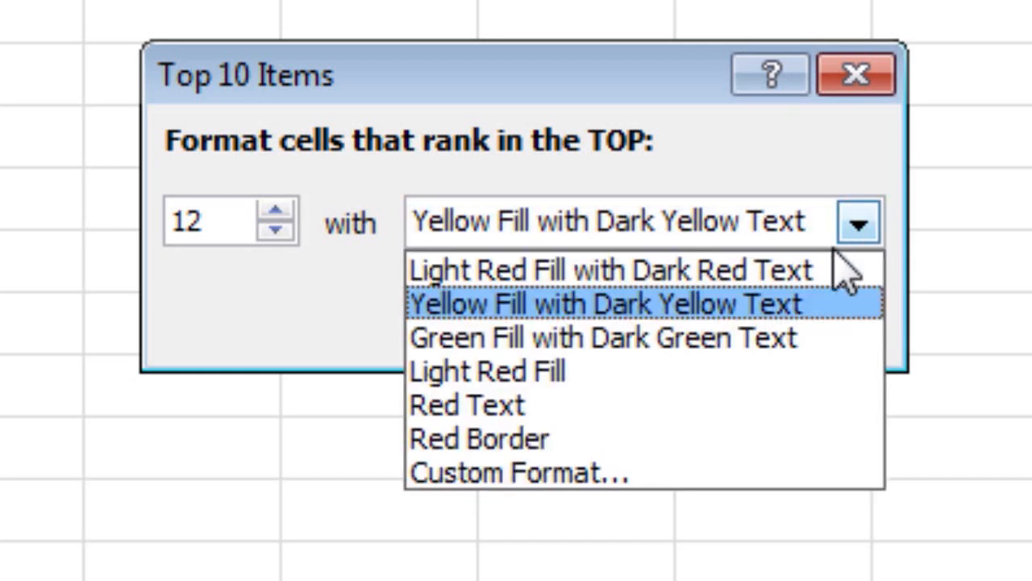
{"action": "left_click", "coordinate": [741, 337]}
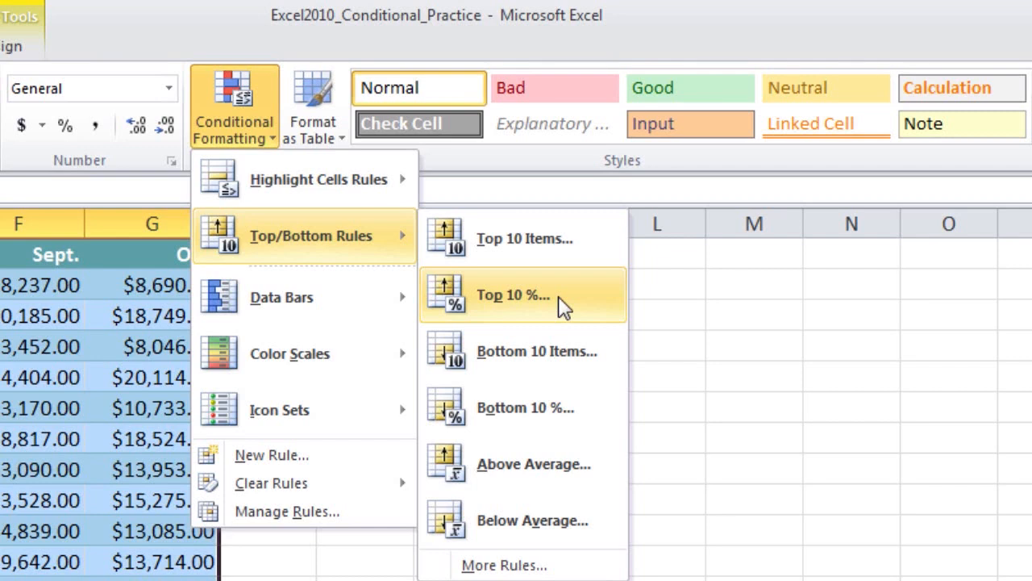
Step: Look at the settings of the Top 10 %, Bottom 10 Items and Bottom 10 % rules
{"action": "left_click", "coordinate": [560, 296]}
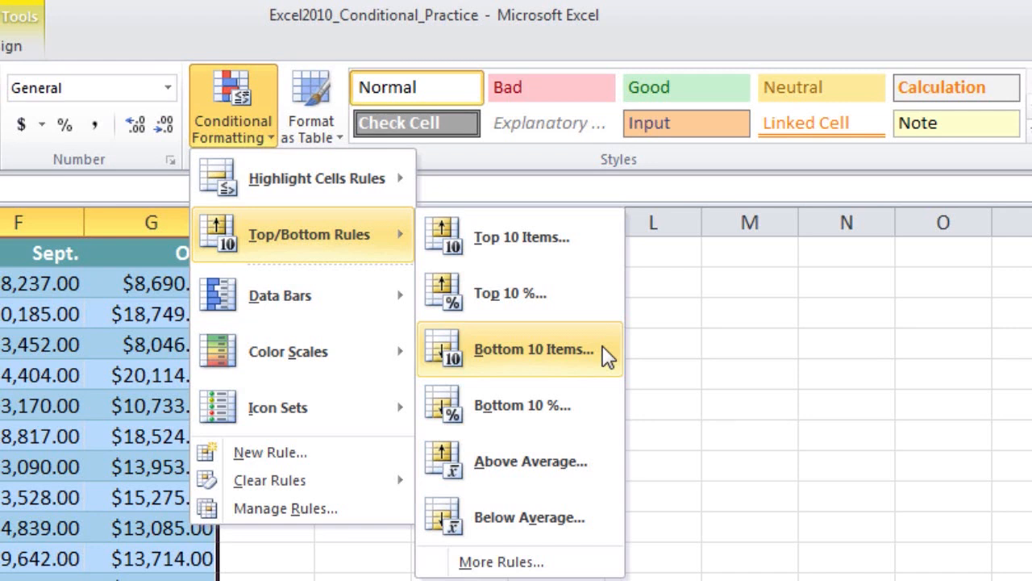
{"action": "left_click", "coordinate": [607, 356]}
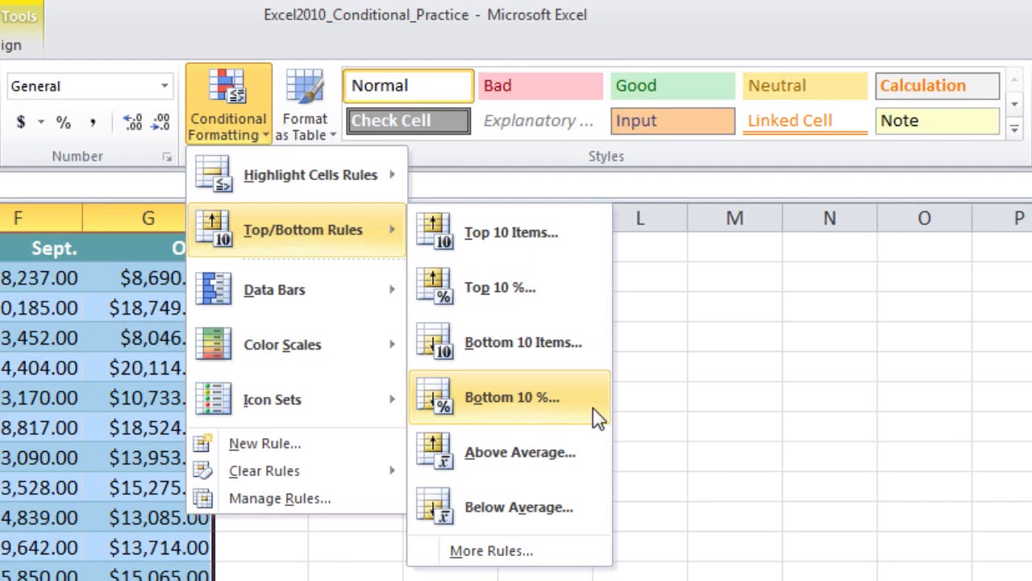
{"action": "left_click", "coordinate": [597, 418]}
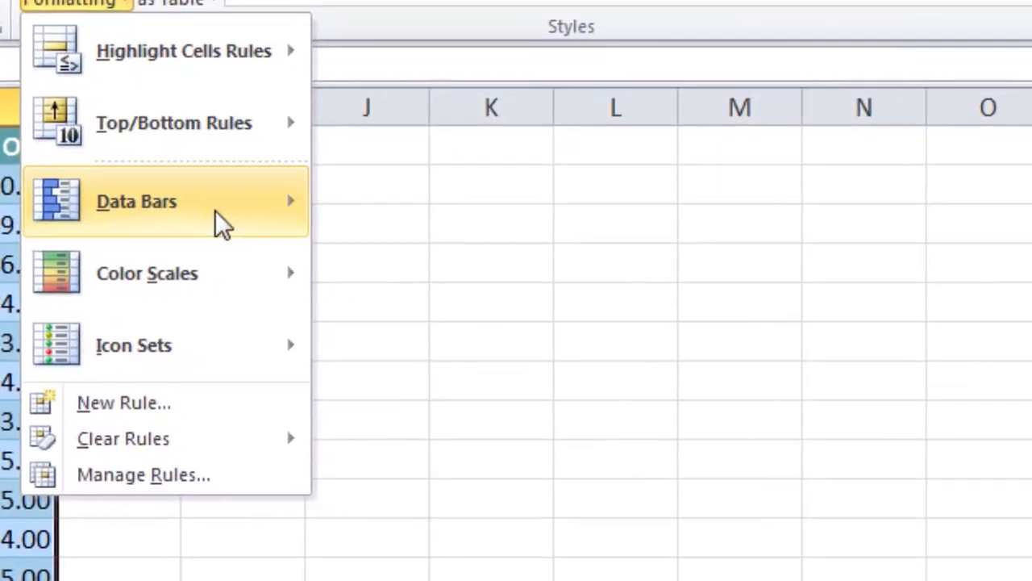
Step: Examine the Data Bars, Color Scales and Icon Sets available for conditional formatting
{"action": "mouse_move", "coordinate": [338, 304]}
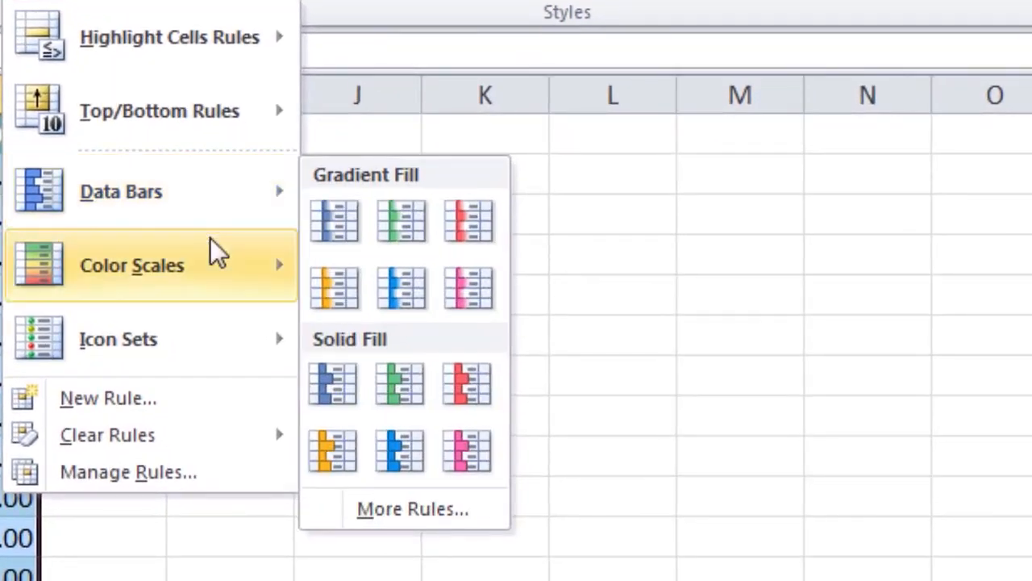
{"action": "mouse_move", "coordinate": [218, 340]}
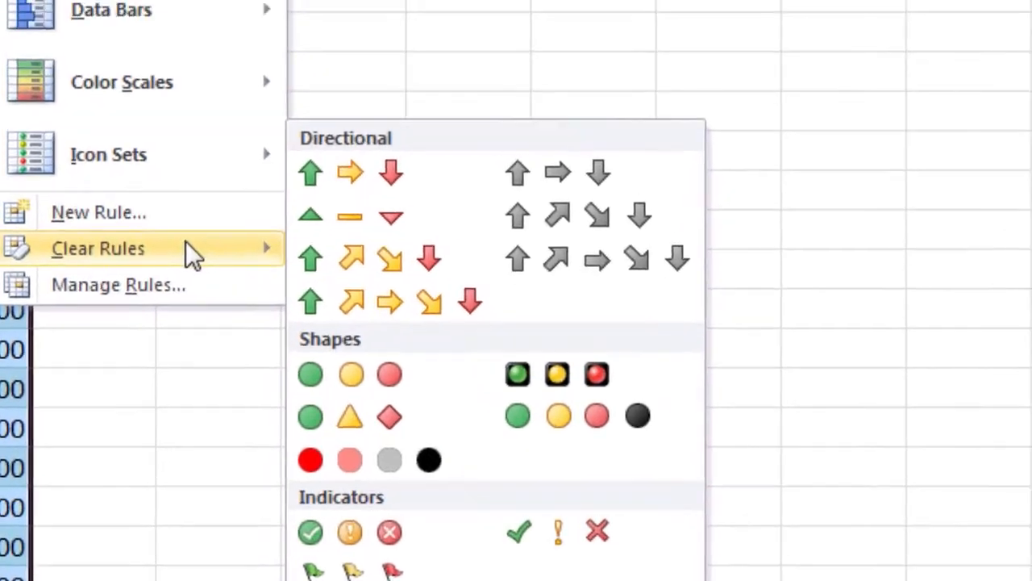
{"action": "mouse_move", "coordinate": [161, 107]}
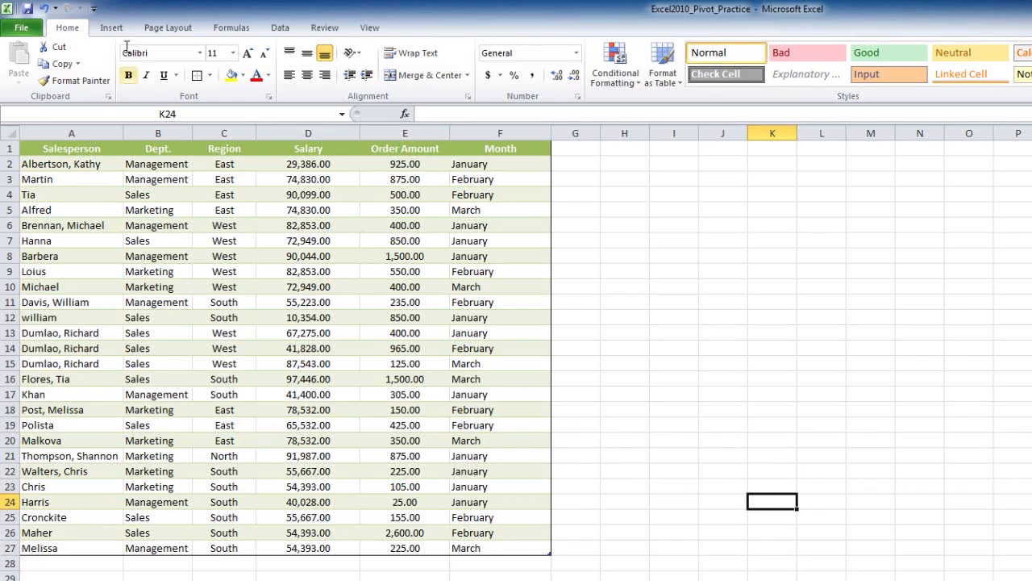
Step: Create a PivotTable from the whole sales table, A1 to F27, and place it on a new worksheet
{"action": "left_click", "coordinate": [109, 28]}
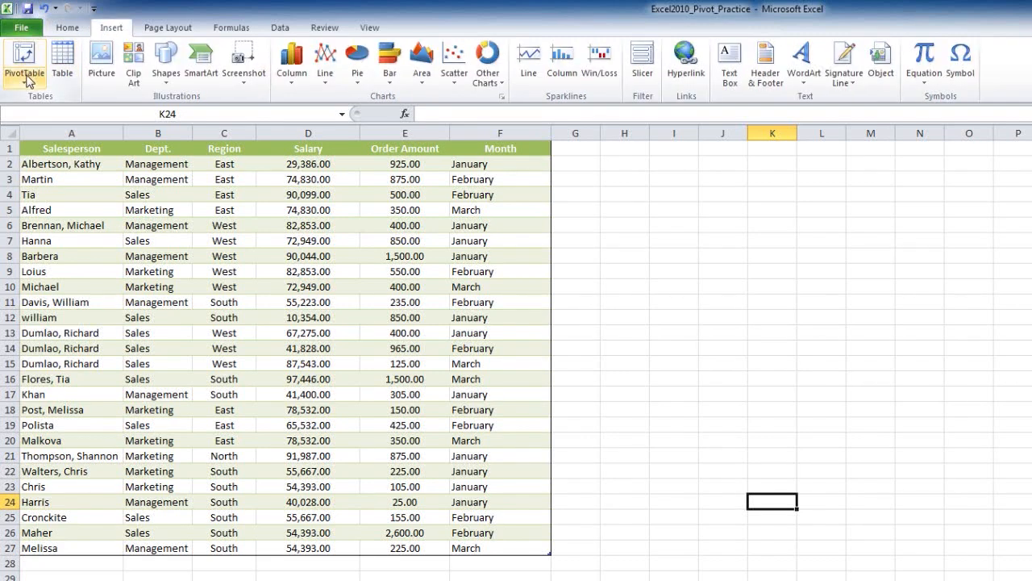
{"action": "left_click", "coordinate": [32, 149]}
{"action": "left_click_drag", "start_coordinate": [40, 155], "coordinate": [513, 548]}
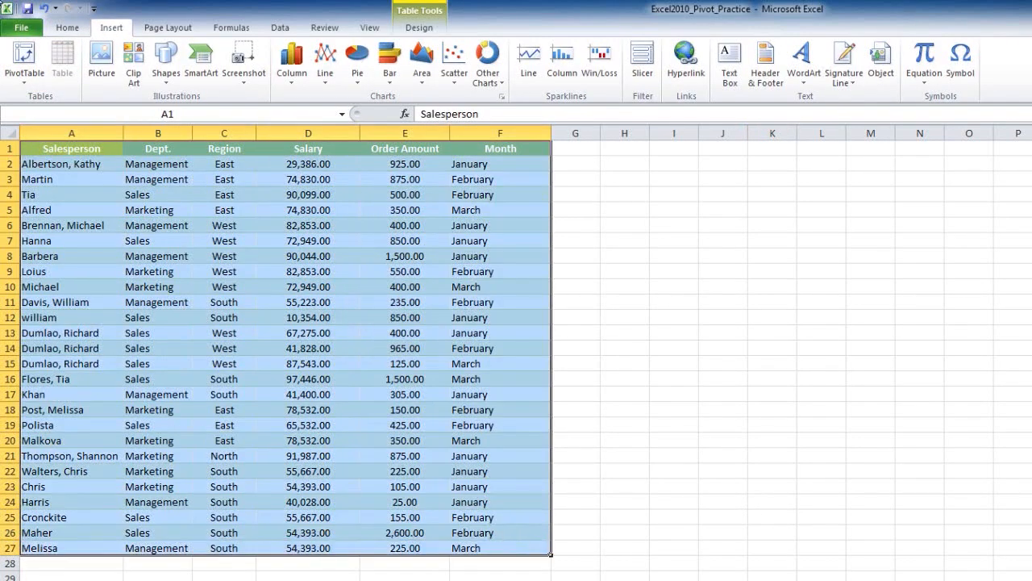
{"action": "left_click", "coordinate": [22, 57]}
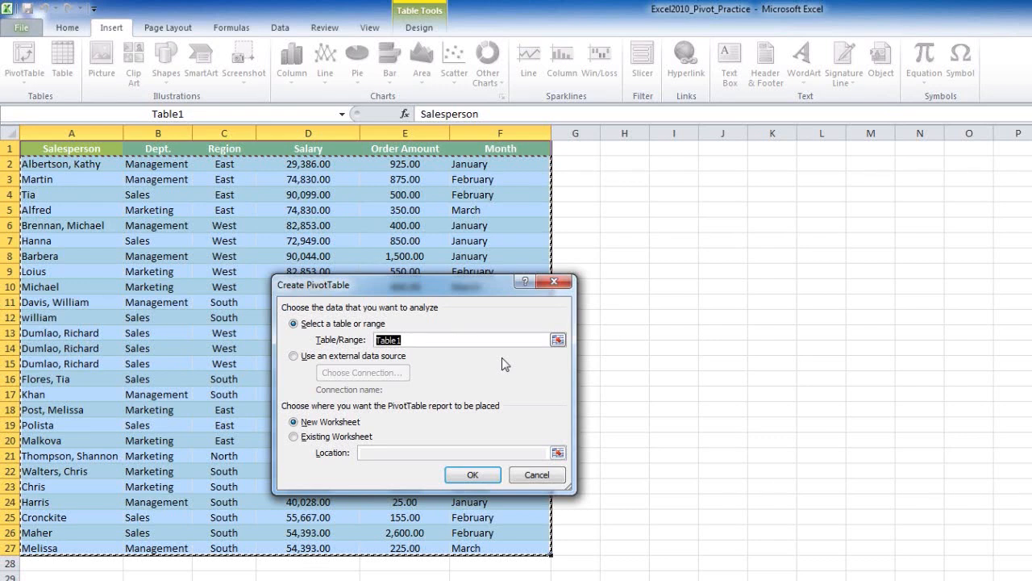
{"action": "left_click", "coordinate": [337, 437]}
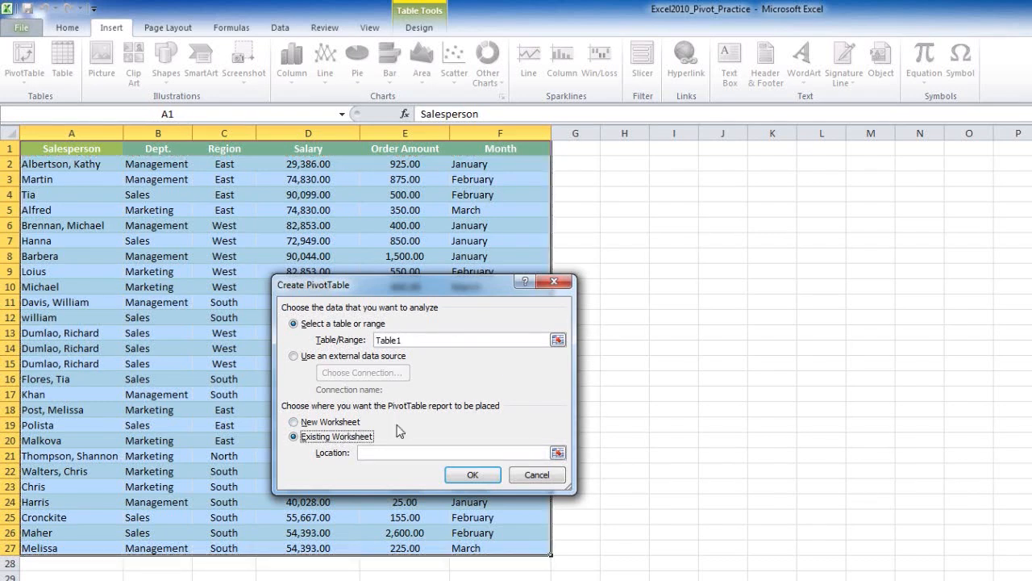
{"action": "left_click", "coordinate": [343, 424]}
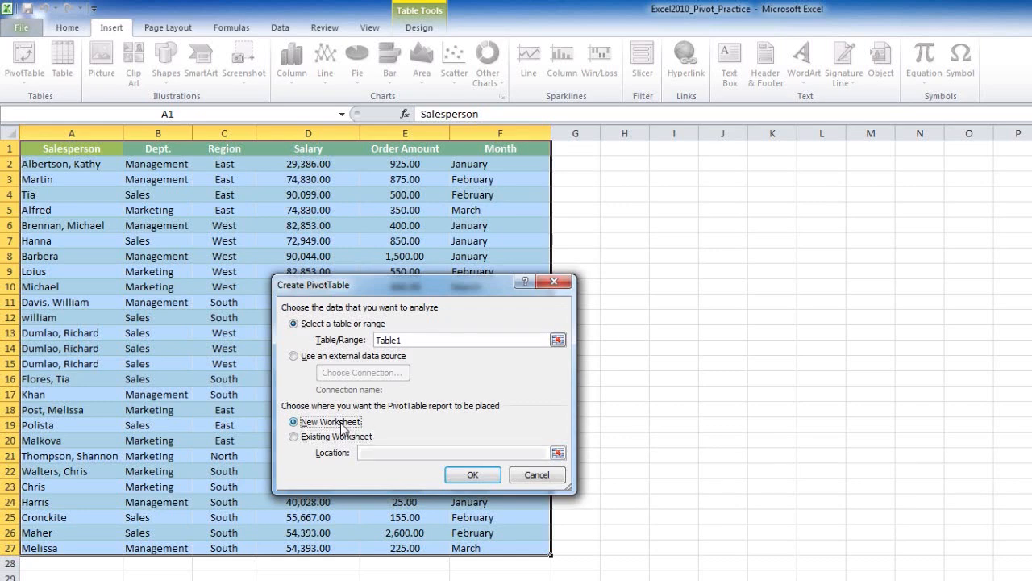
{"action": "left_click", "coordinate": [488, 477]}
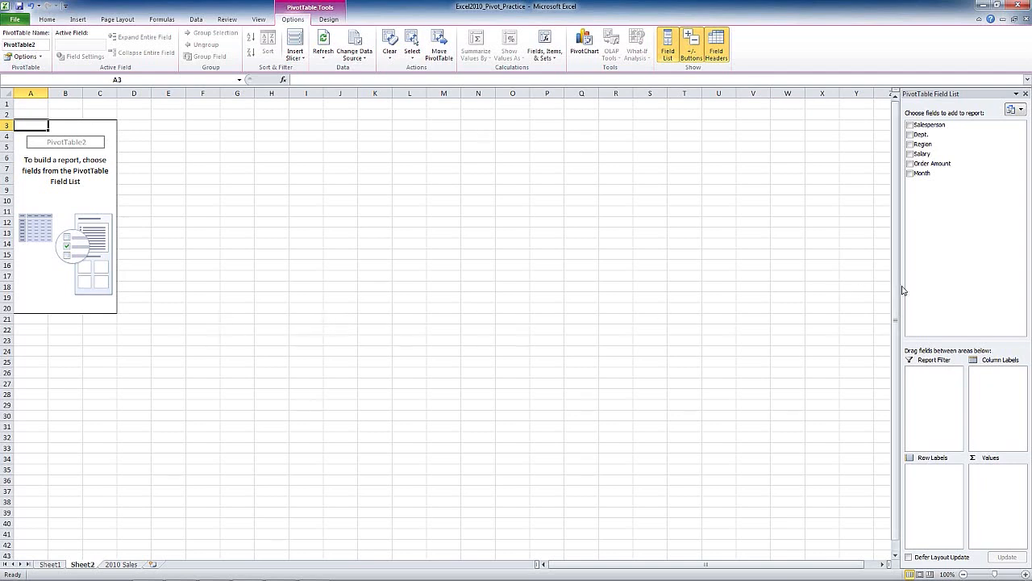
Step: Widen the PivotTable field list and add the Dept. and Salary fields to the report
{"action": "left_click_drag", "start_coordinate": [900, 285], "coordinate": [428, 299]}
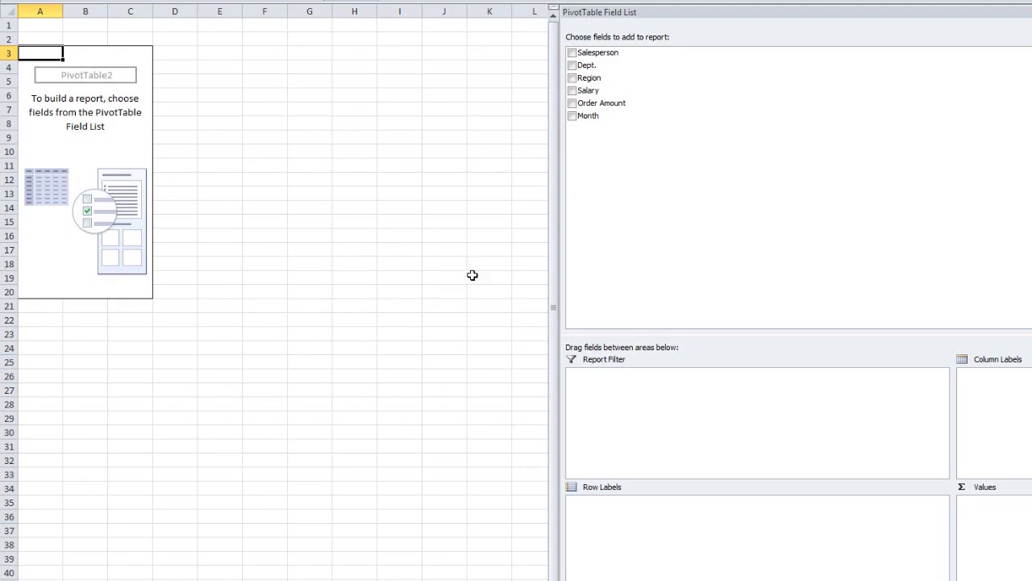
{"action": "left_click", "coordinate": [572, 66]}
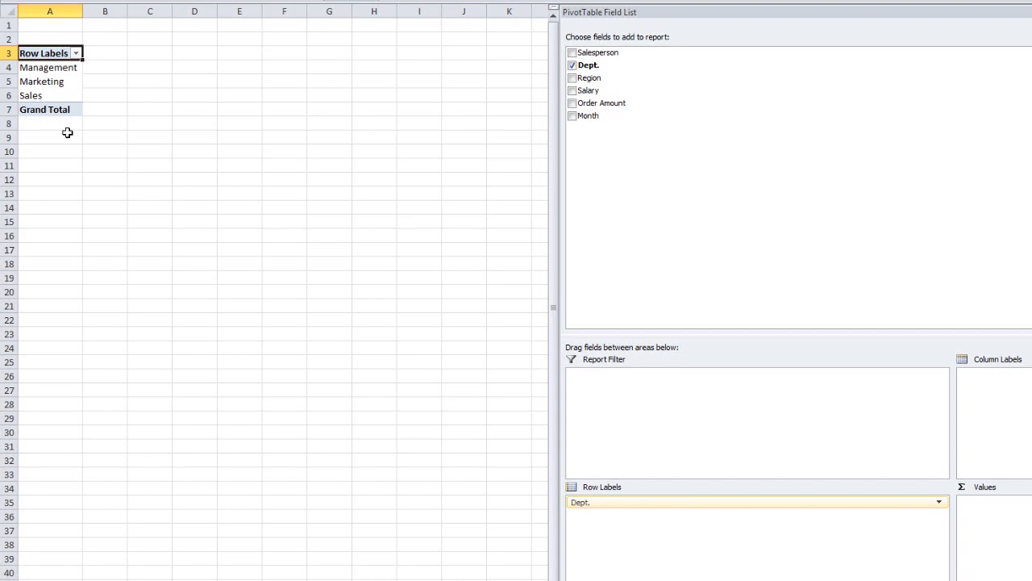
{"action": "left_click", "coordinate": [572, 90]}
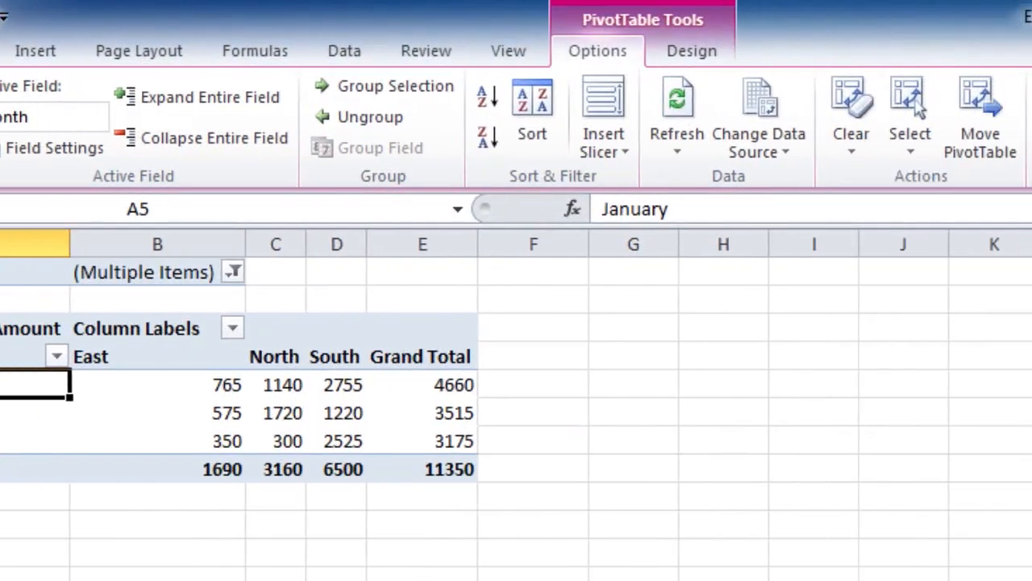
Step: Insert a clustered column PivotChart of order amounts by month and region, and place it just below the pivot table
{"action": "left_click", "coordinate": [509, 146]}
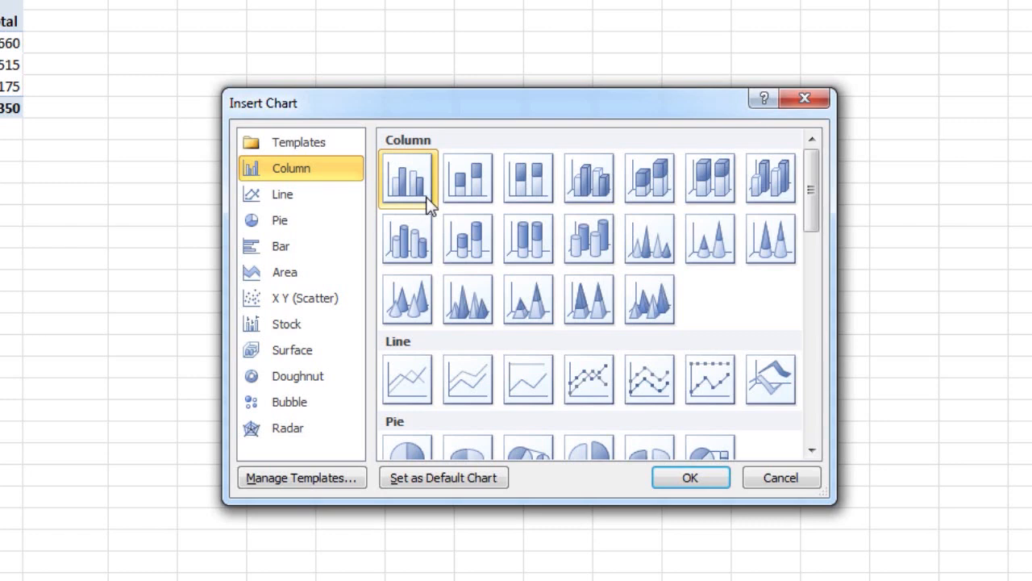
{"action": "left_click", "coordinate": [688, 477]}
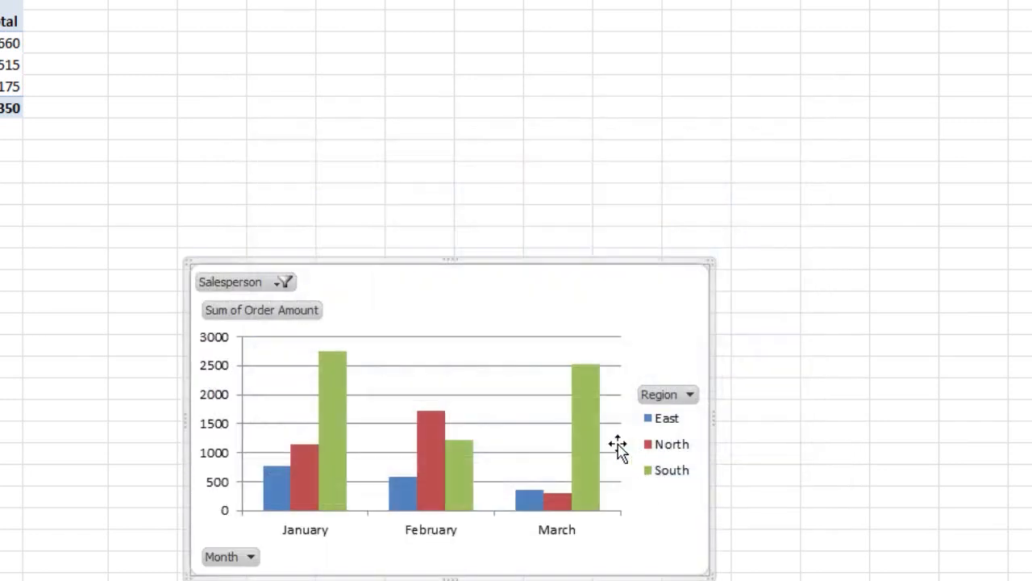
{"action": "left_click_drag", "start_coordinate": [460, 290], "coordinate": [272, 267]}
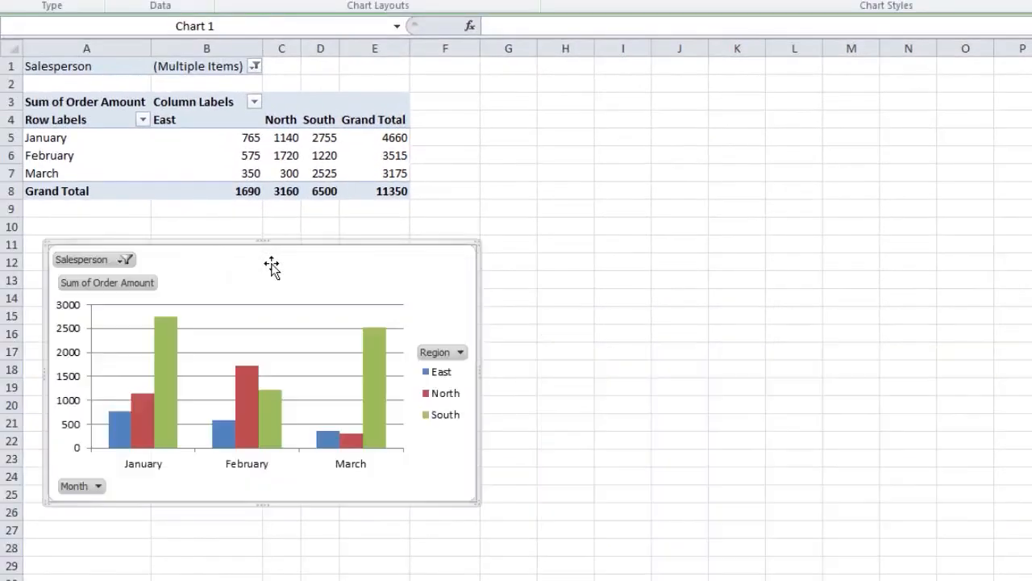